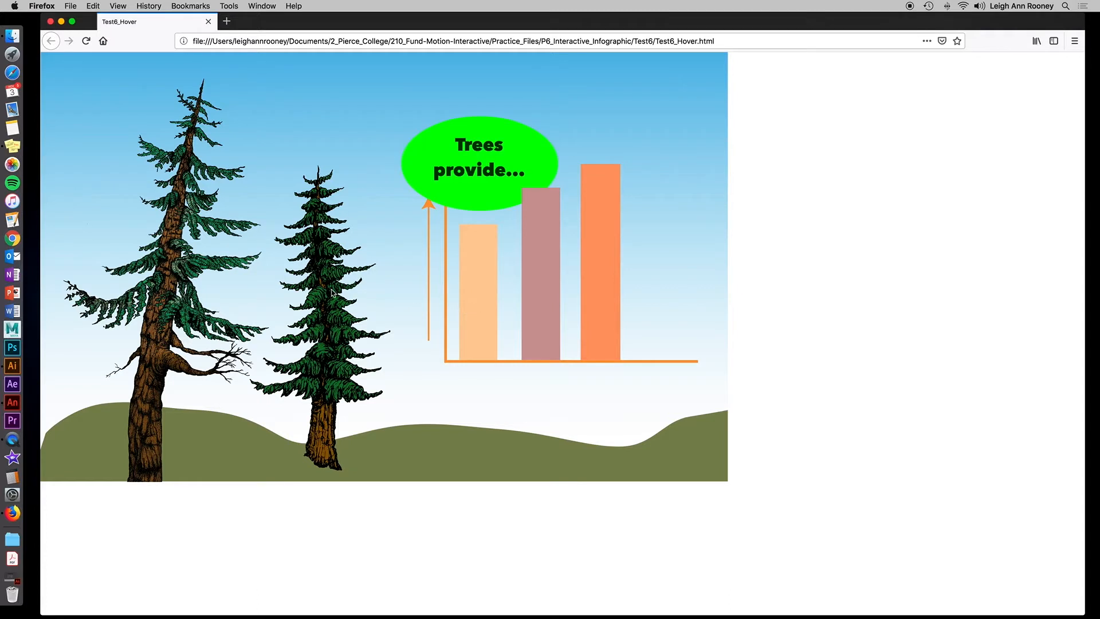
# Switch to Illustrator and create a new 1280 x 800 px document from the Web presets.
pyautogui.moveTo(490, 302)
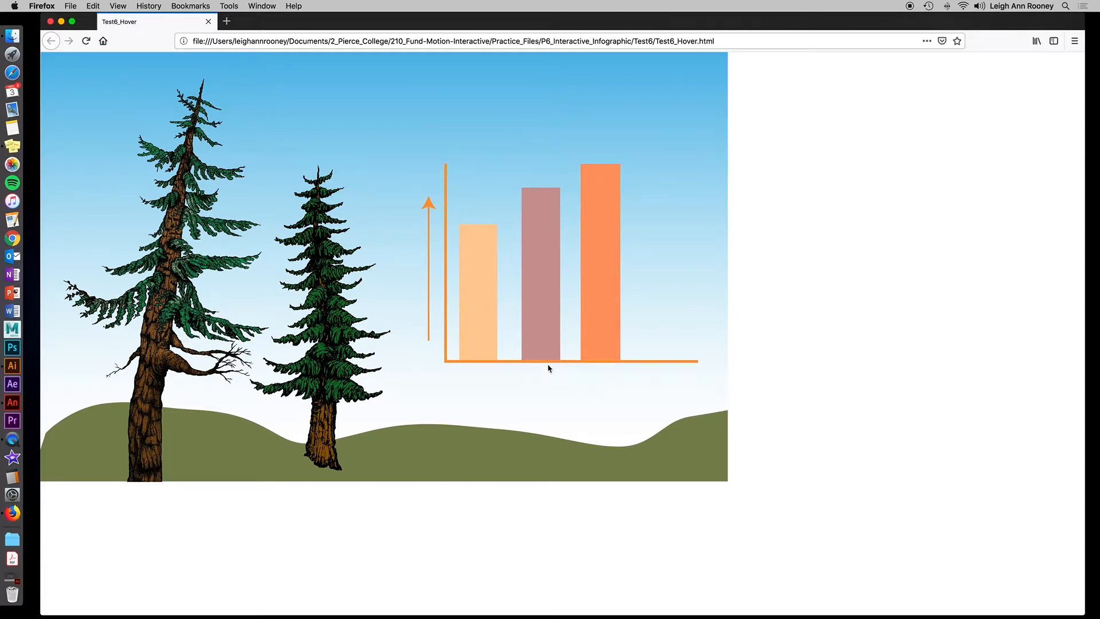
pyautogui.moveTo(548, 327)
pyautogui.click(63, 24)
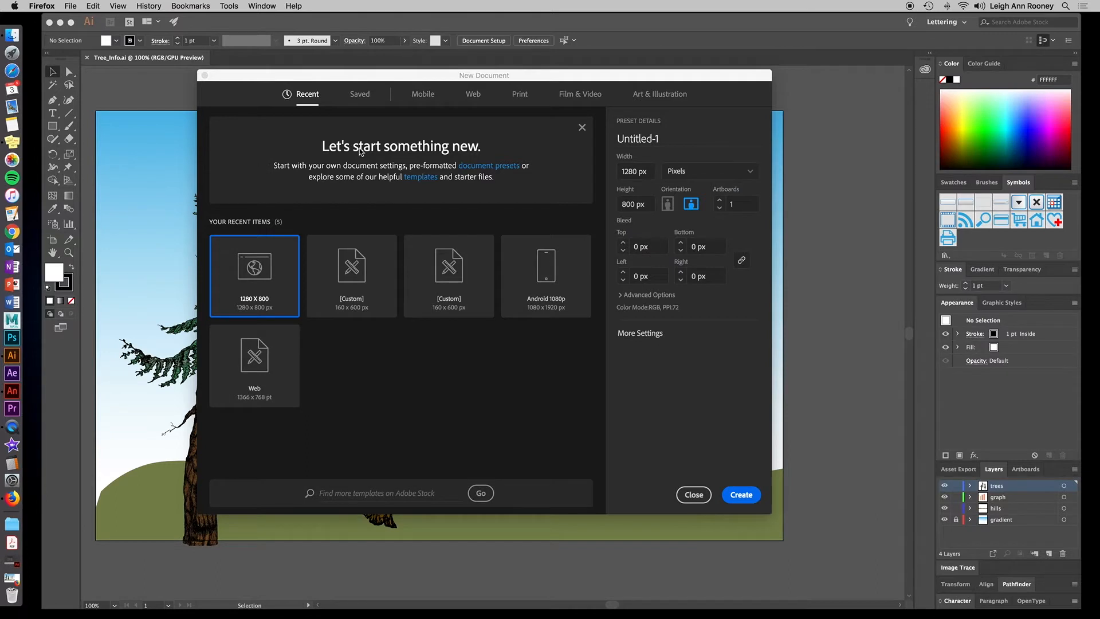
pyautogui.click(474, 95)
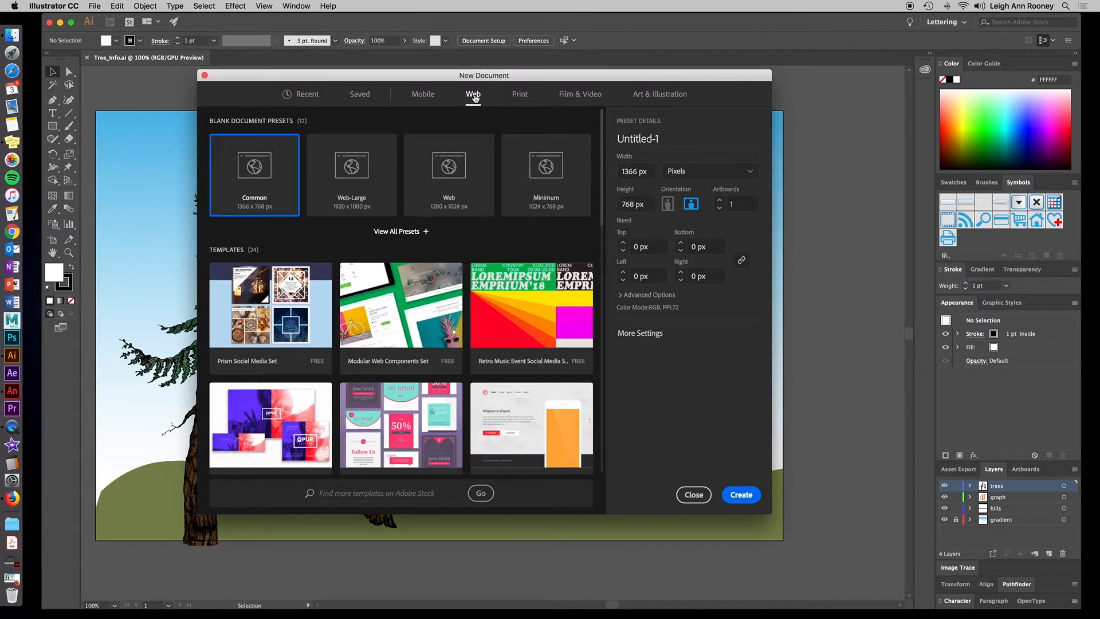
pyautogui.click(426, 233)
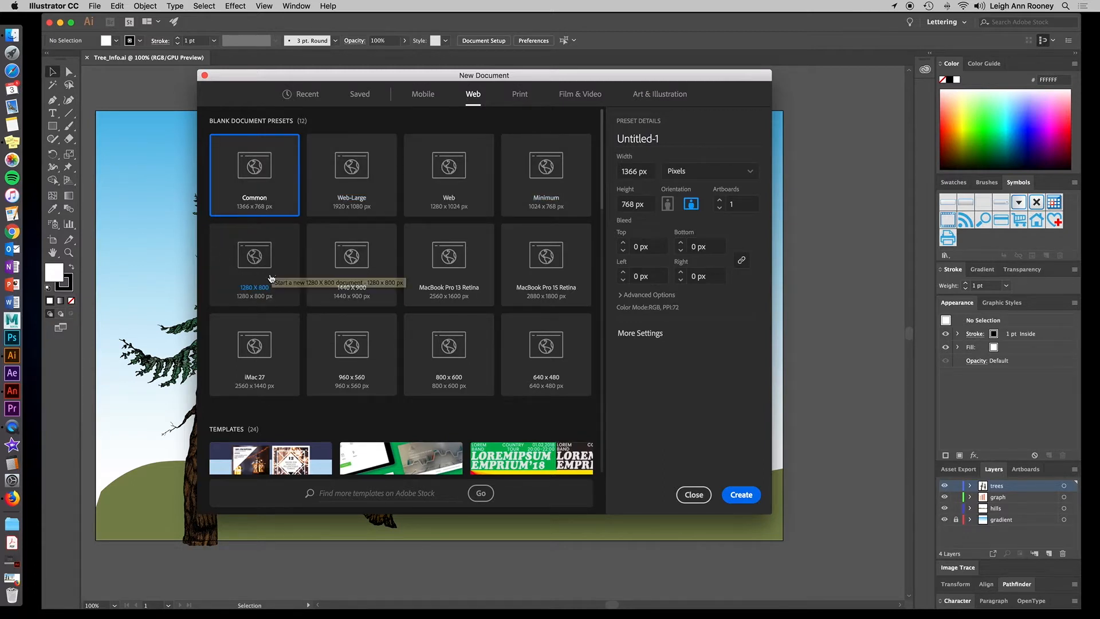
pyautogui.click(252, 292)
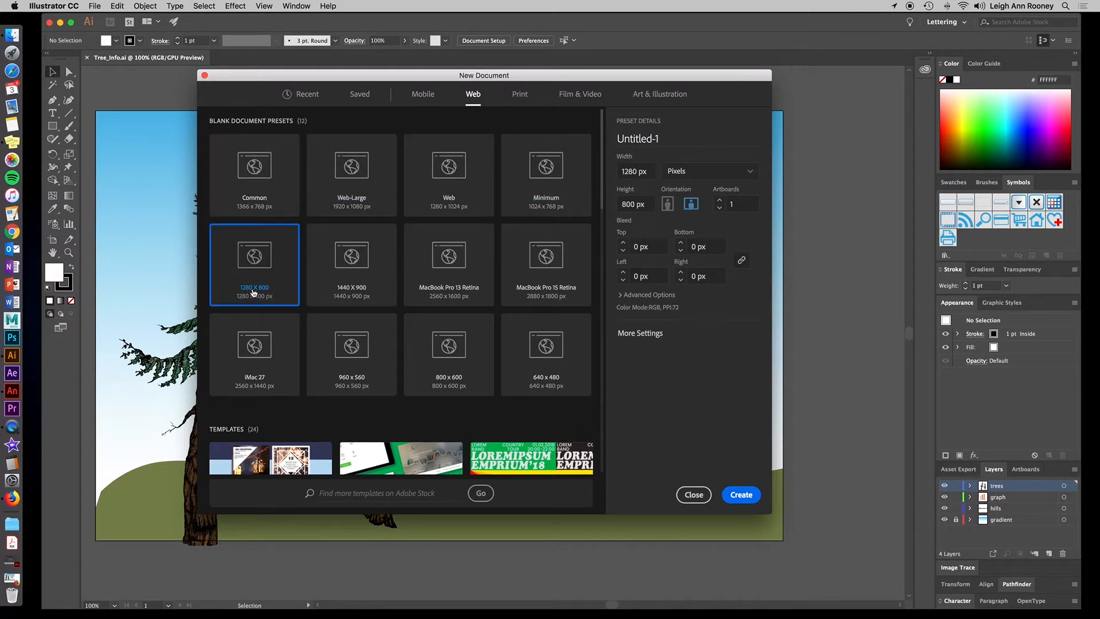
pyautogui.click(741, 495)
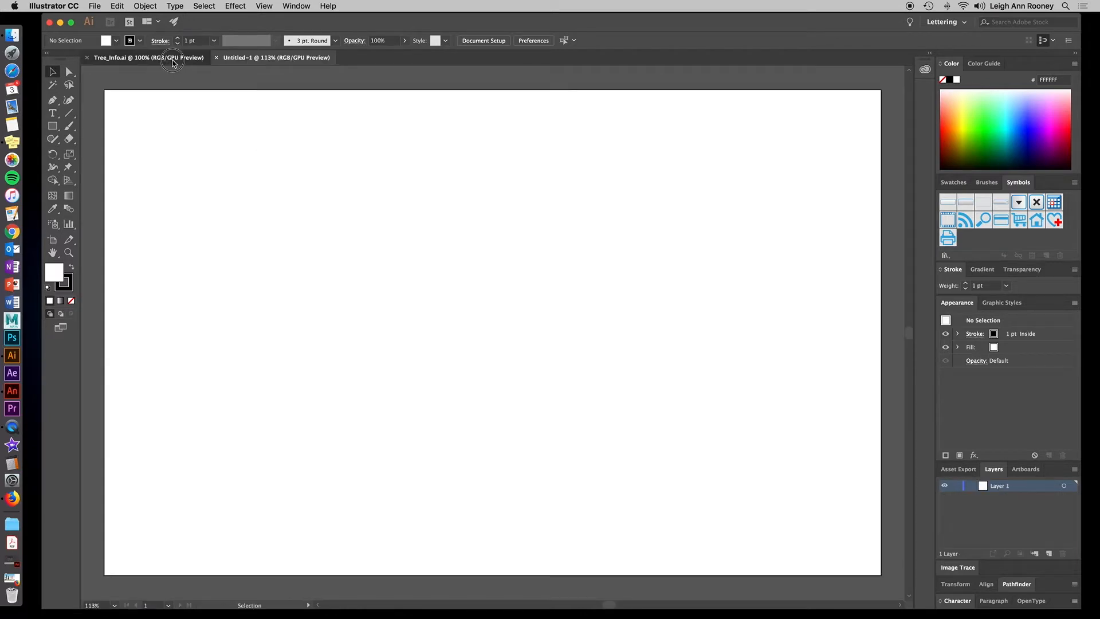
# Examine the trees, graph, hills and gradient layers of the Tree_info document and their artwork.
pyautogui.click(173, 58)
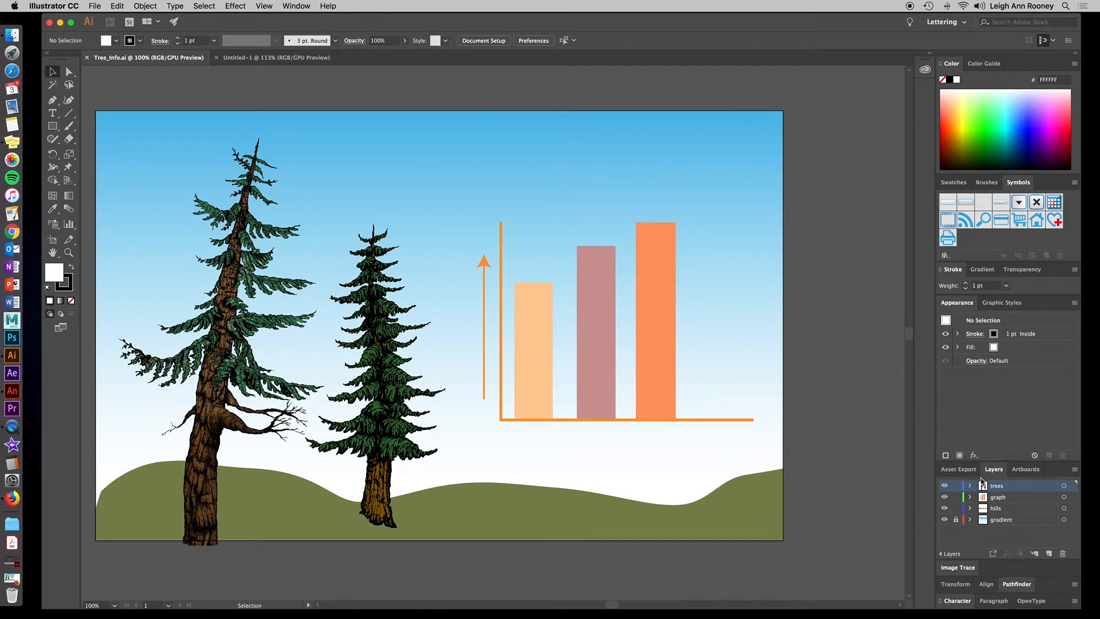
pyautogui.moveTo(989, 461); pyautogui.dragTo(990, 371)
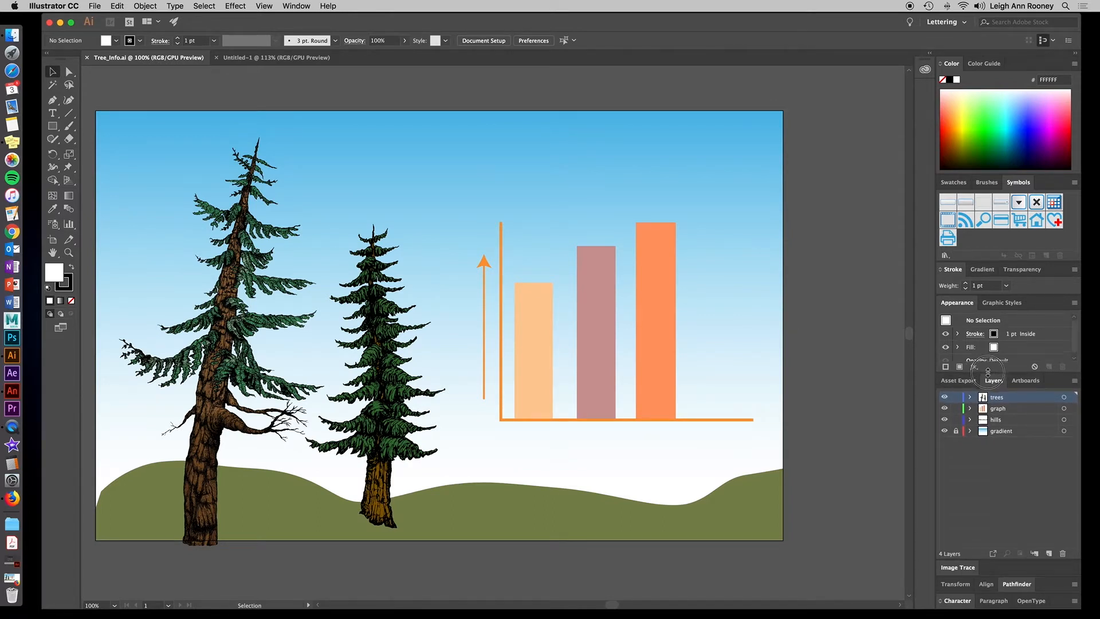
pyautogui.click(1006, 407)
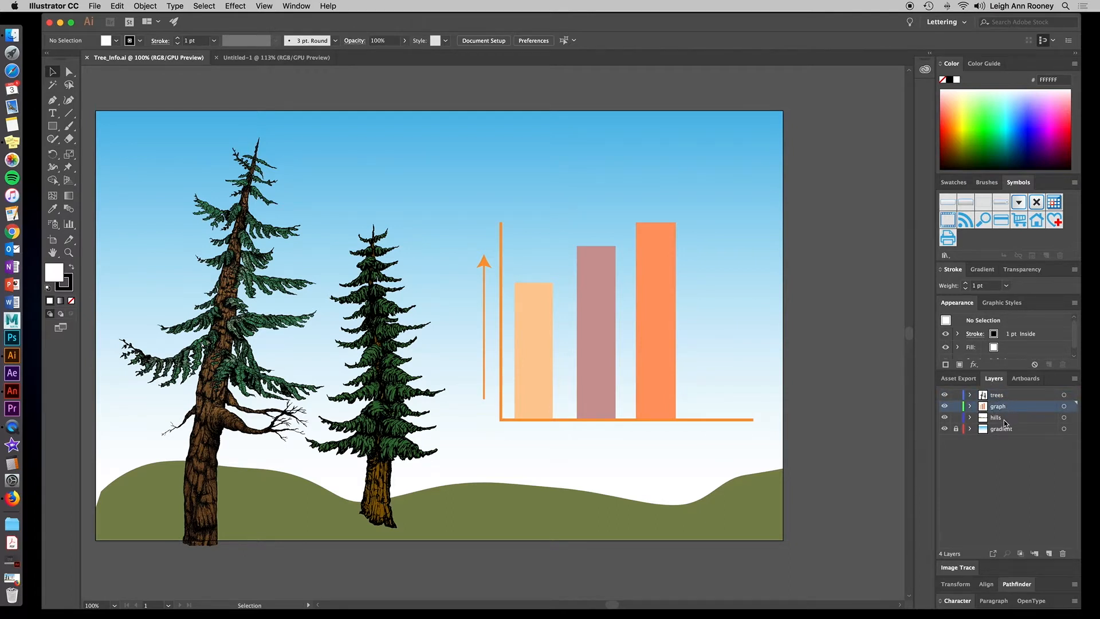
pyautogui.click(1002, 421)
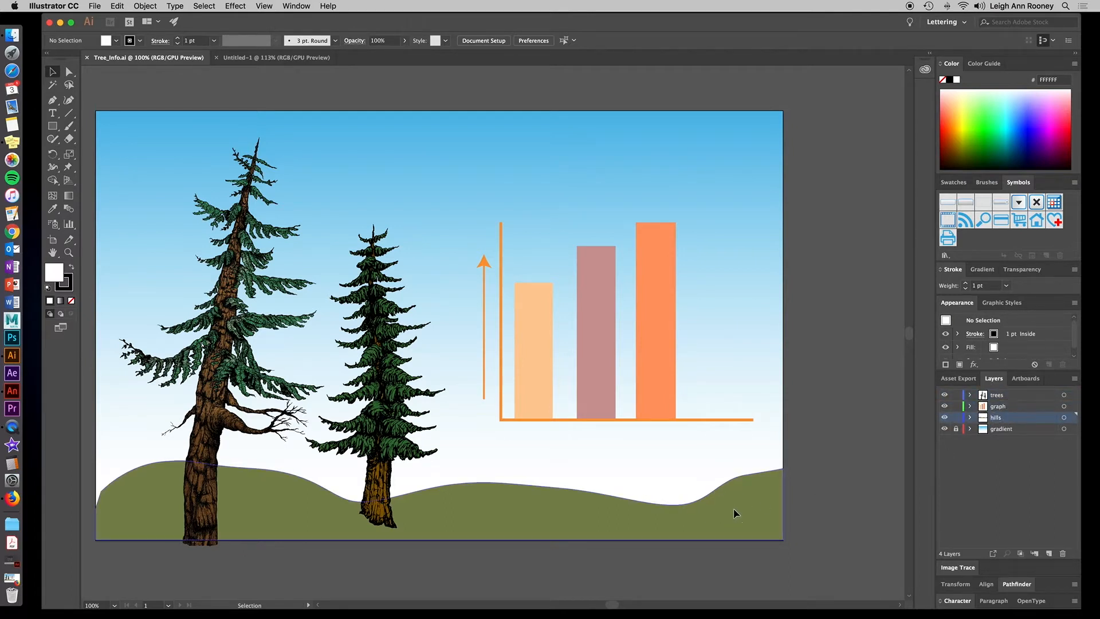
pyautogui.click(736, 513)
pyautogui.moveTo(735, 513)
pyautogui.mouseDown()
pyautogui.moveTo(719, 498)
pyautogui.moveTo(734, 515)
pyautogui.mouseUp()
pyautogui.click(1013, 430)
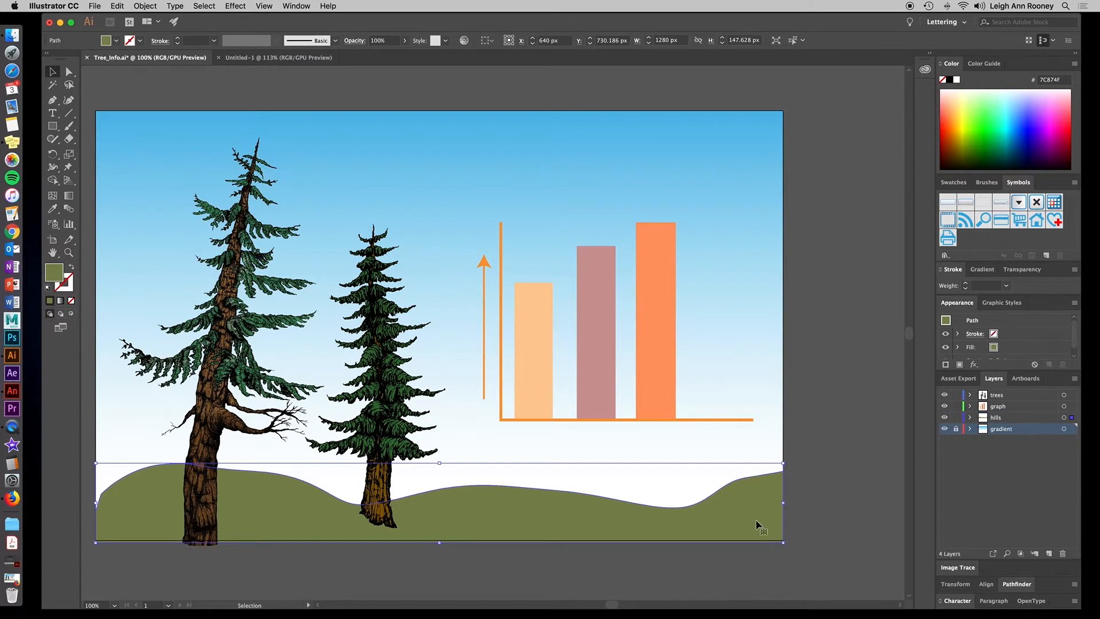
pyautogui.click(955, 429)
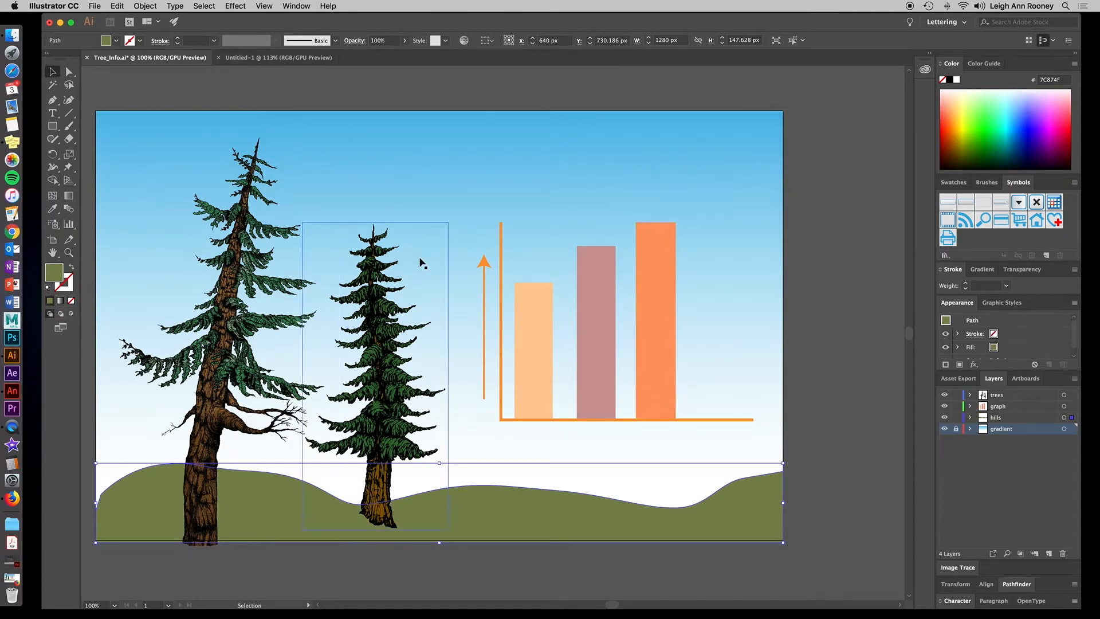
# In the new document, pick the Pen tool and set the stroke colour to CC9933.
pyautogui.click(279, 58)
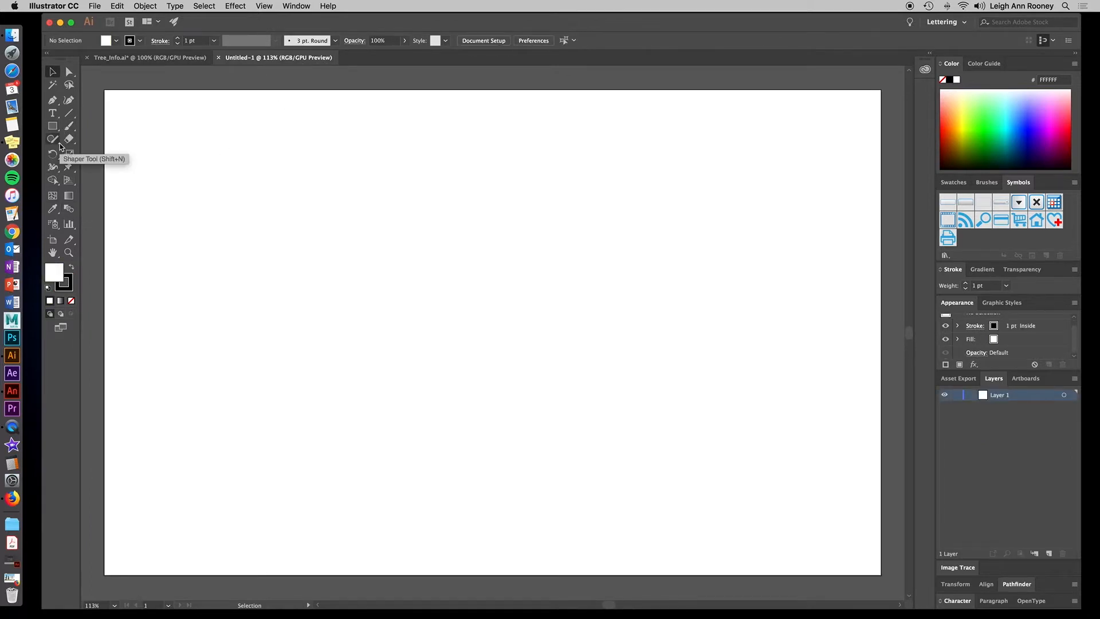
pyautogui.click(53, 102)
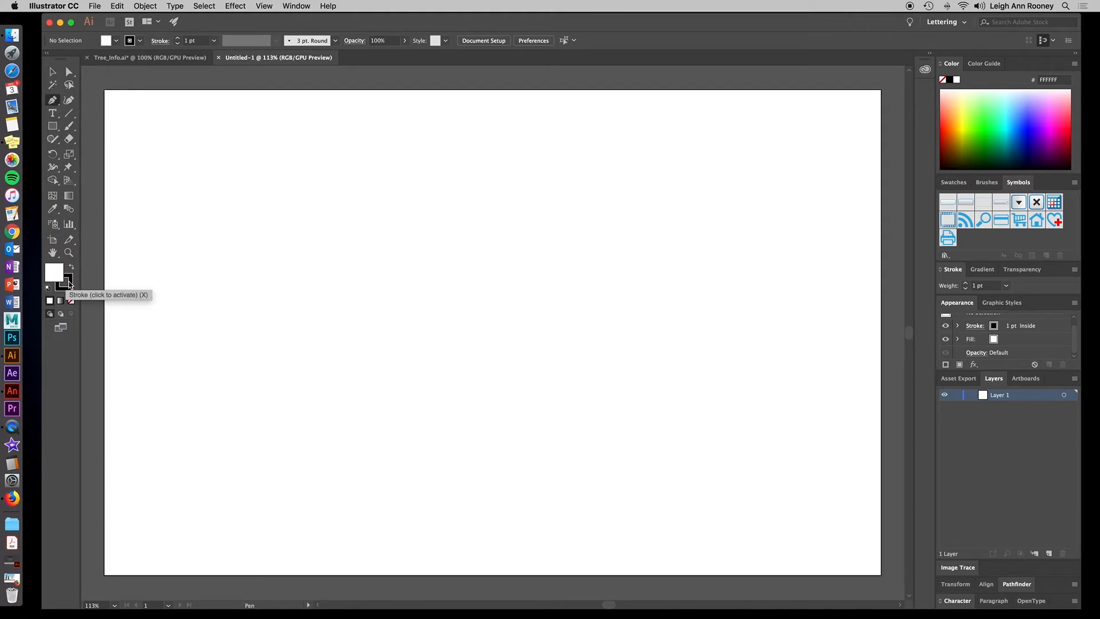
pyautogui.click(73, 285)
pyautogui.doubleClick(64, 281)
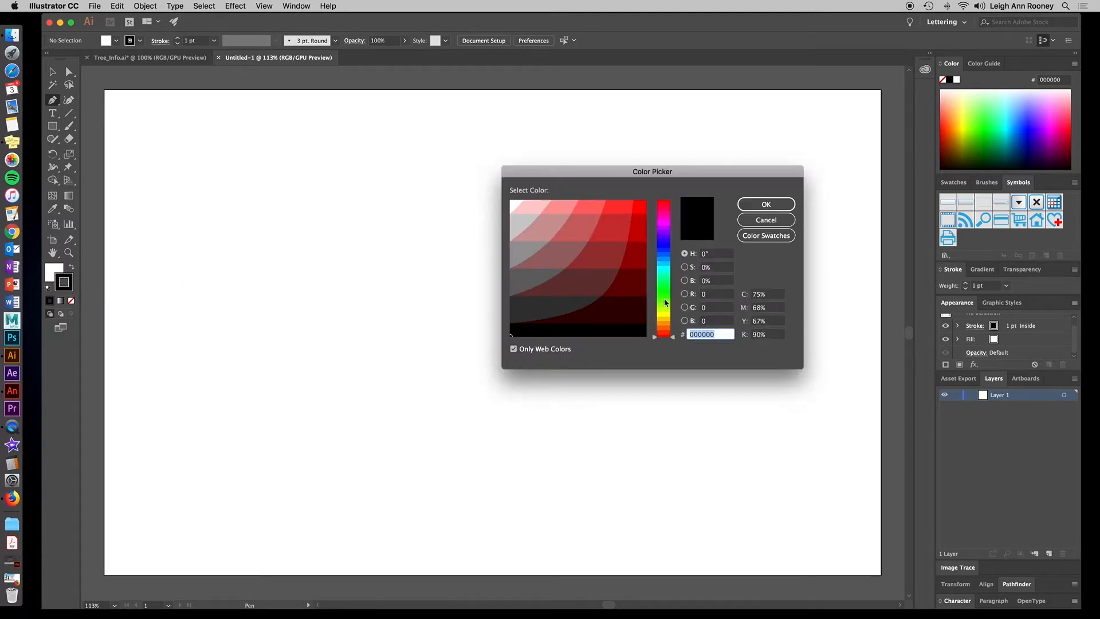
pyautogui.click(660, 324)
pyautogui.click(613, 227)
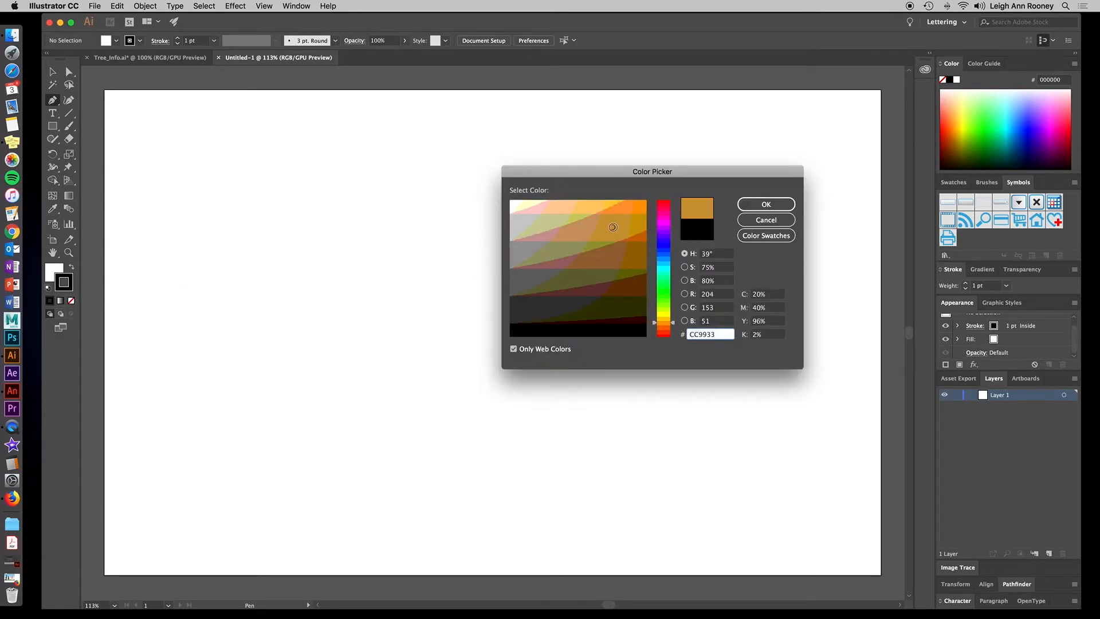
pyautogui.click(738, 205)
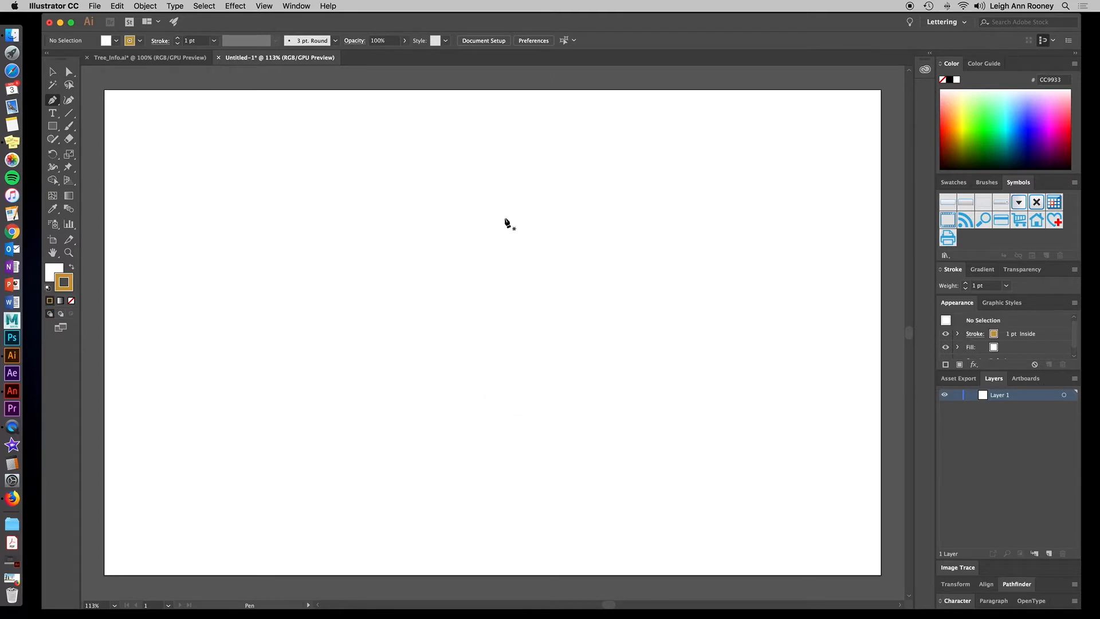
# Draw an L-shaped axis path: a vertical line down and a horizontal line to the right.
pyautogui.click(504, 215)
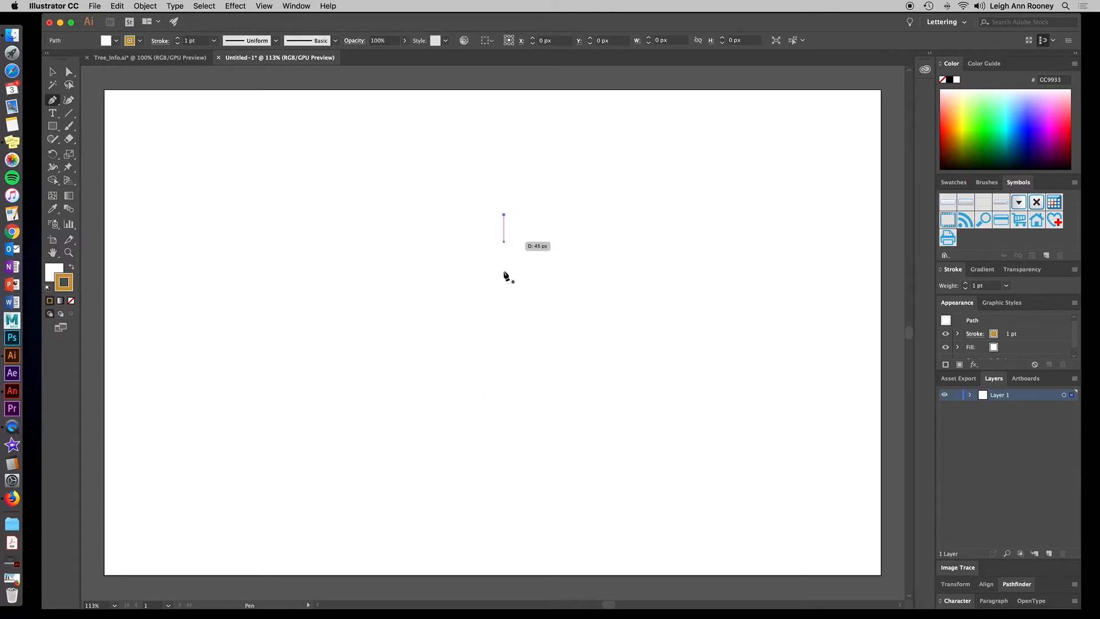
pyautogui.click(503, 364)
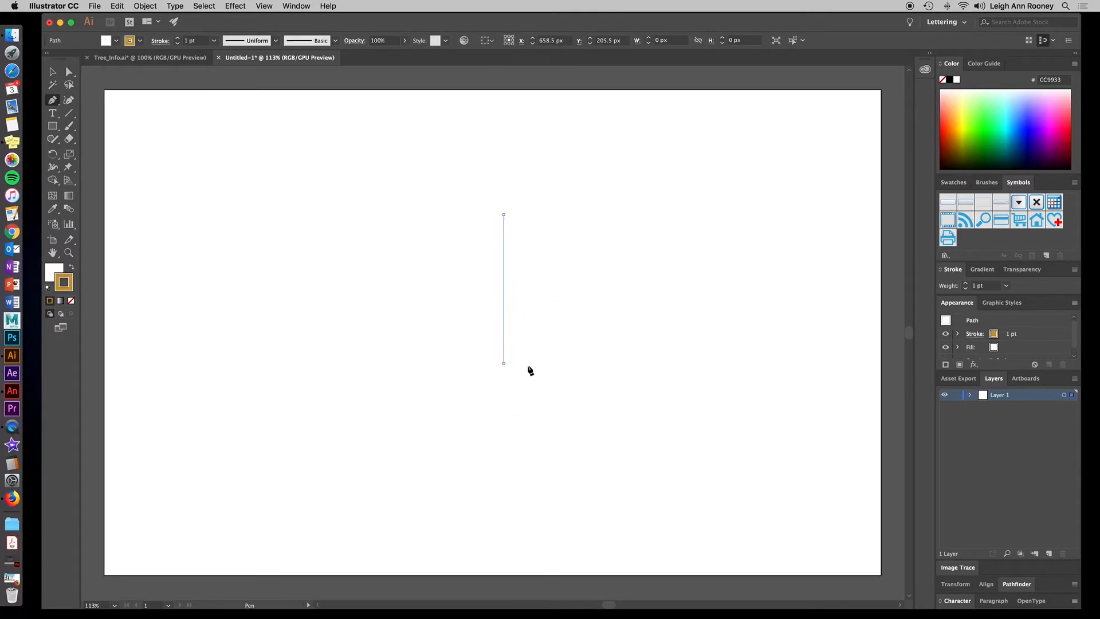
pyautogui.click(667, 363)
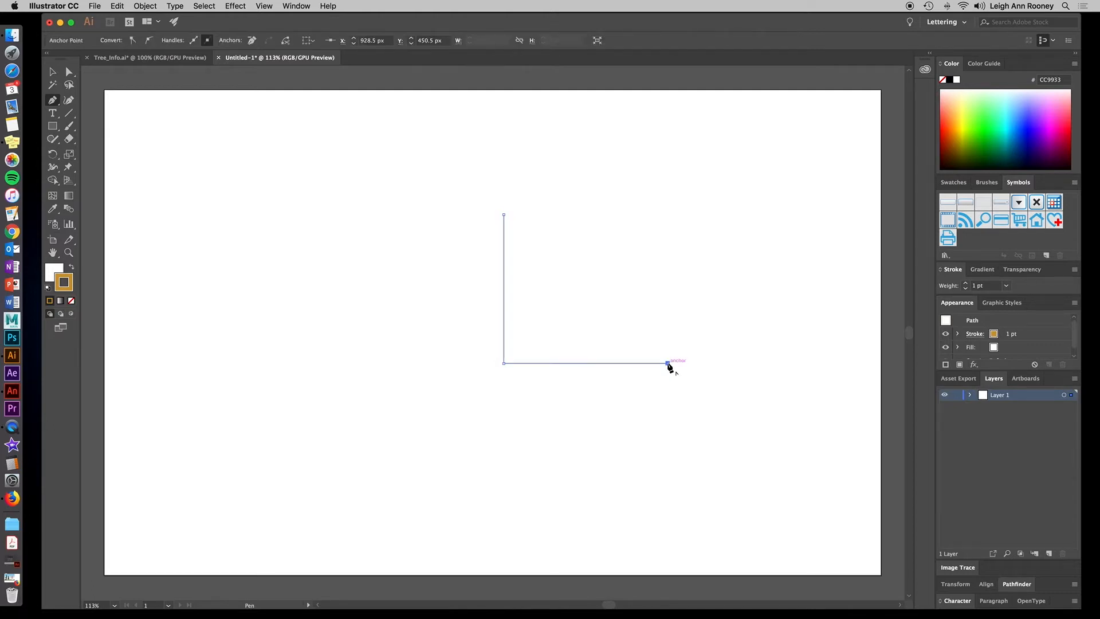
# Set the axis stroke weight to 7 pt and deselect the path.
pyautogui.click(1006, 336)
pyautogui.click(1012, 331)
pyautogui.click(1012, 332)
pyautogui.click(1012, 331)
pyautogui.click(1013, 331)
pyautogui.click(1013, 331)
pyautogui.click(1013, 332)
pyautogui.click(51, 71)
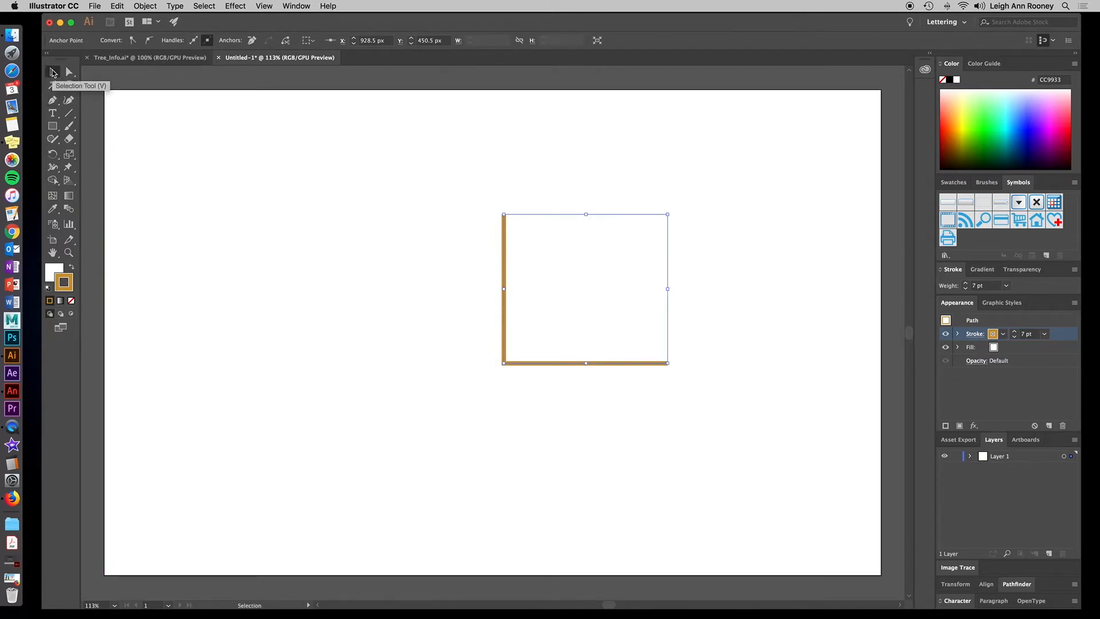
pyautogui.click(763, 343)
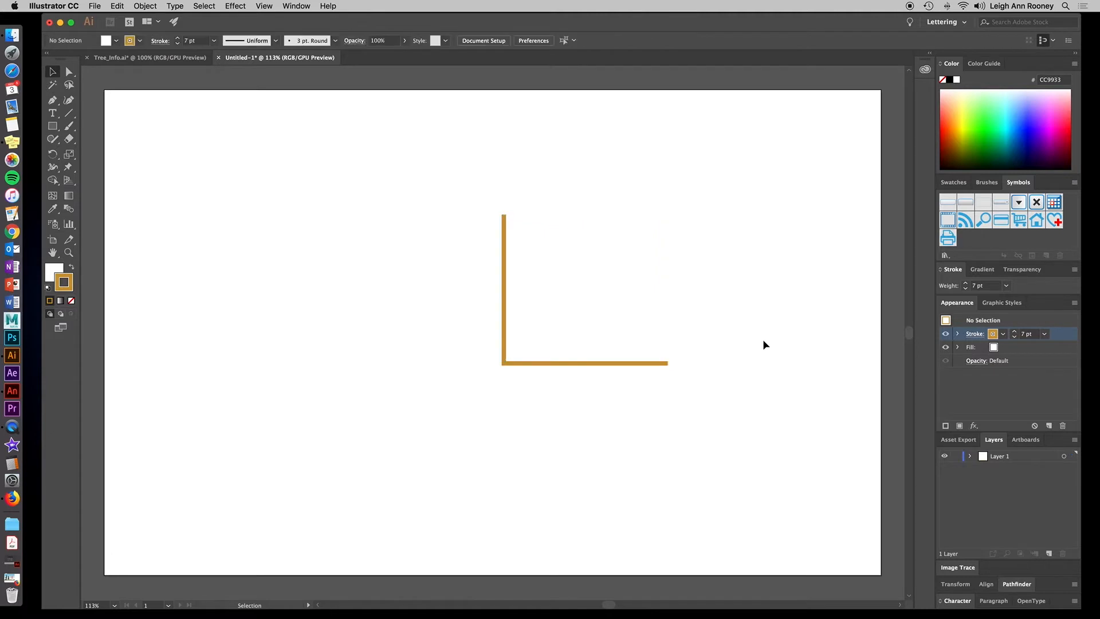
# Increase the axis stroke weight to 9 pt.
pyautogui.click(599, 362)
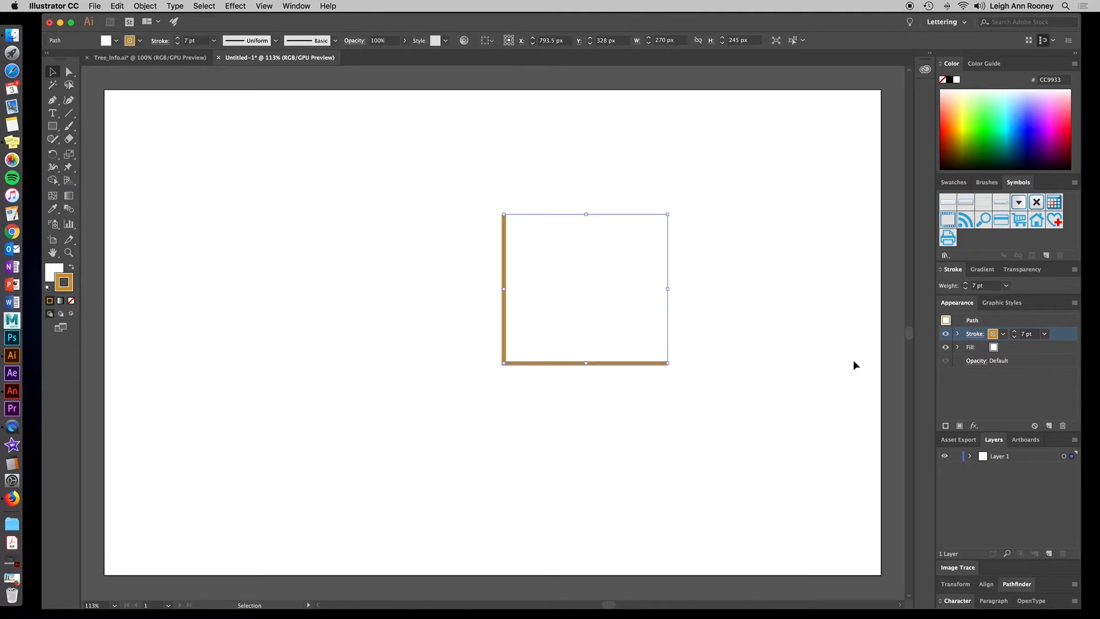
pyautogui.click(1015, 332)
pyautogui.click(1015, 332)
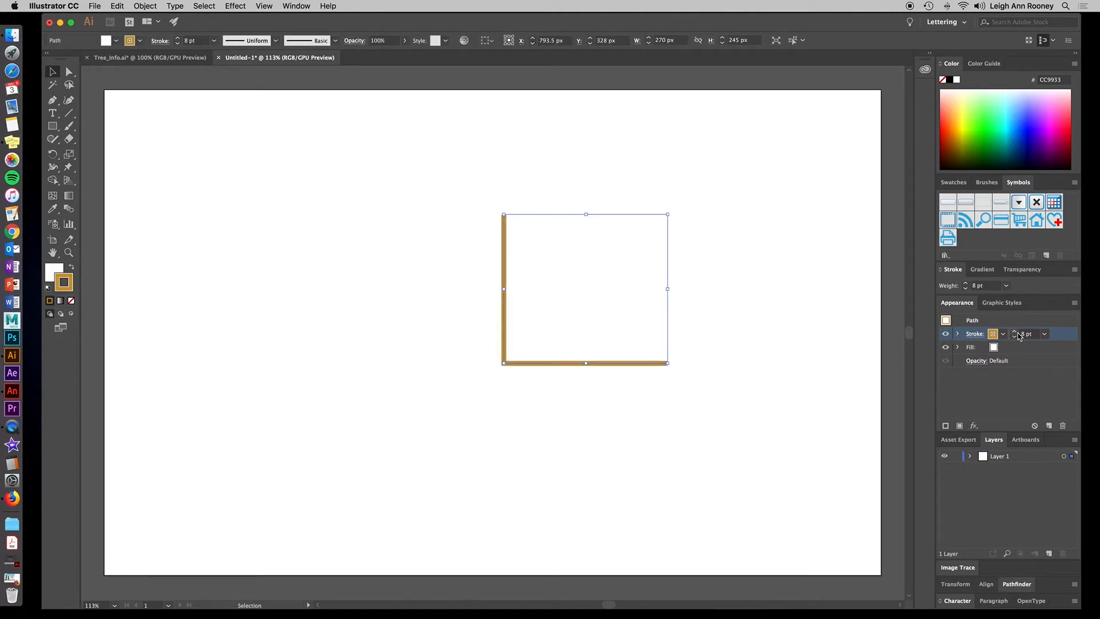
pyautogui.click(328, 300)
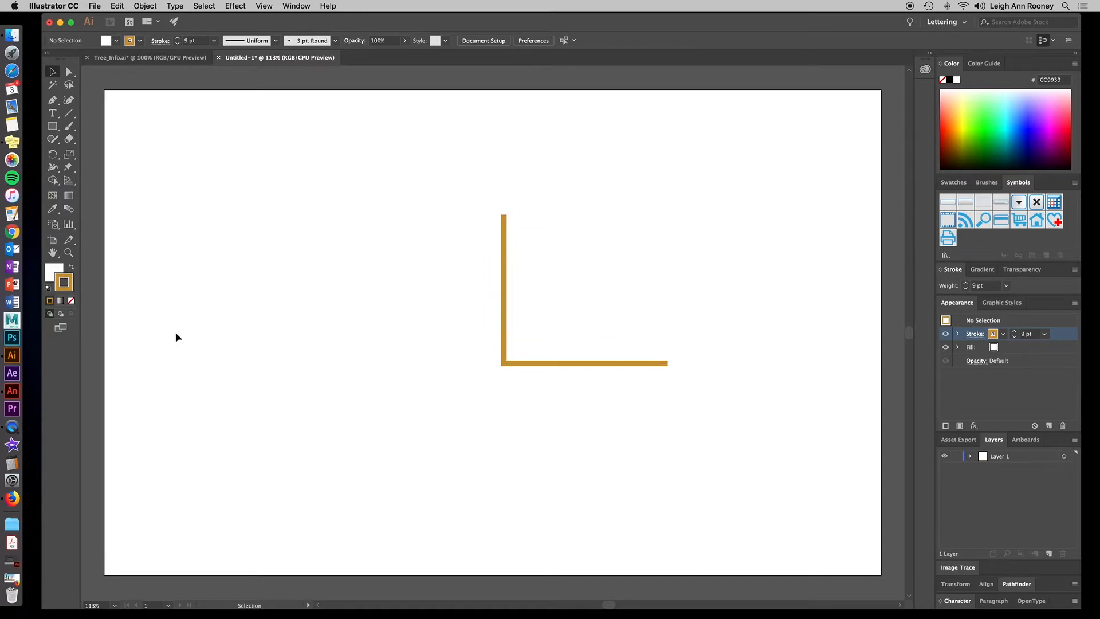
# Change the axis stroke colour to FF9933.
pyautogui.click(509, 361)
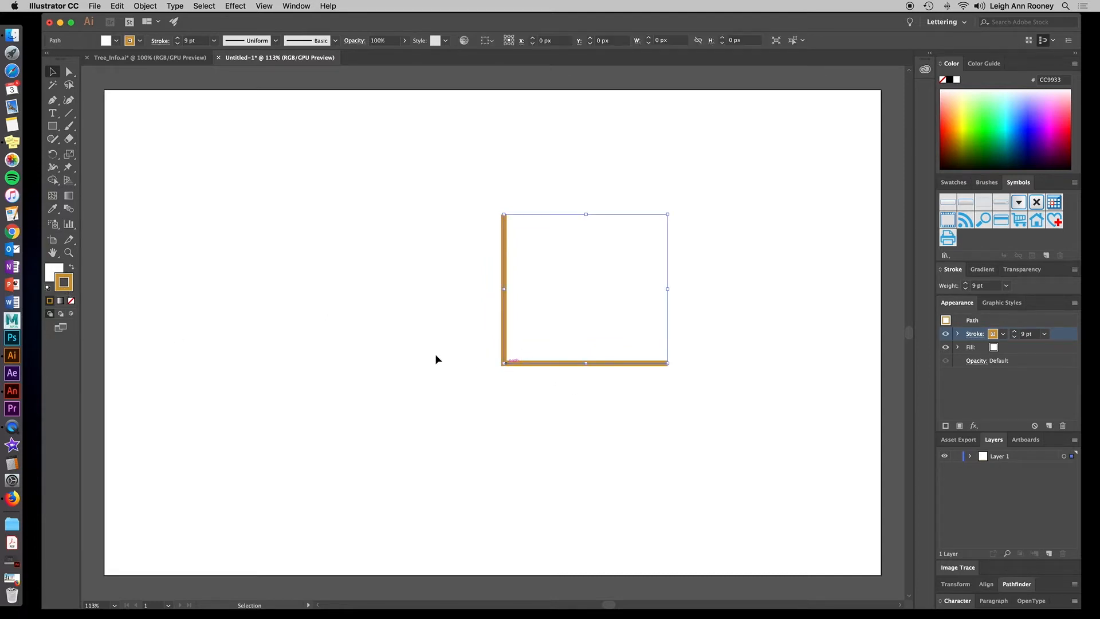
pyautogui.doubleClick(64, 283)
pyautogui.click(636, 212)
pyautogui.click(767, 205)
pyautogui.click(378, 352)
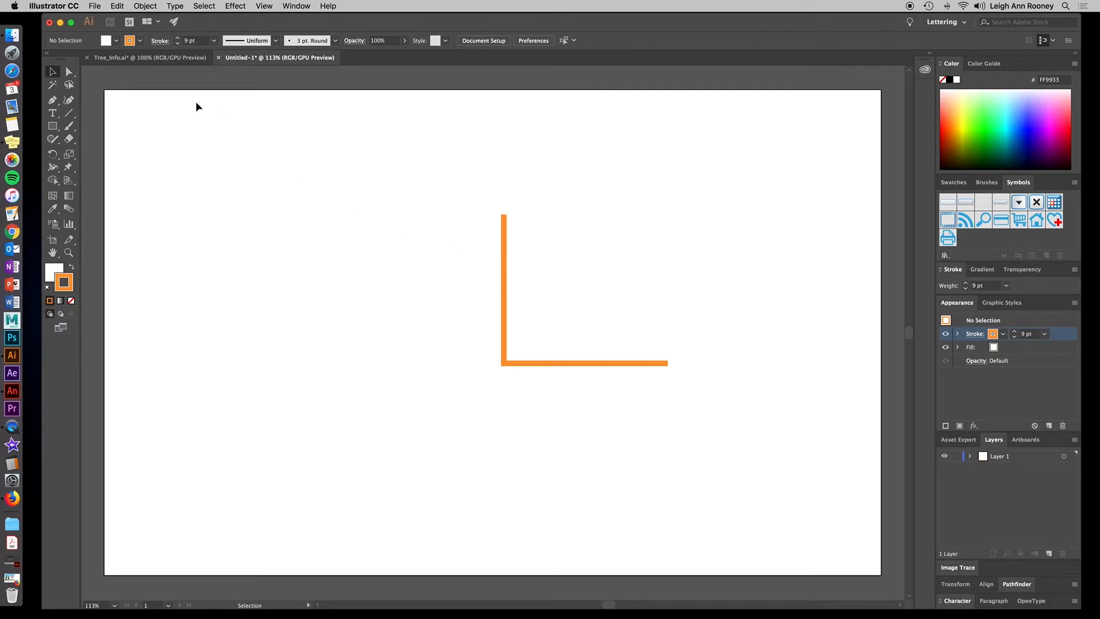
# Select the Rectangle tool and set the fill colour to FF3333.
pyautogui.click(52, 129)
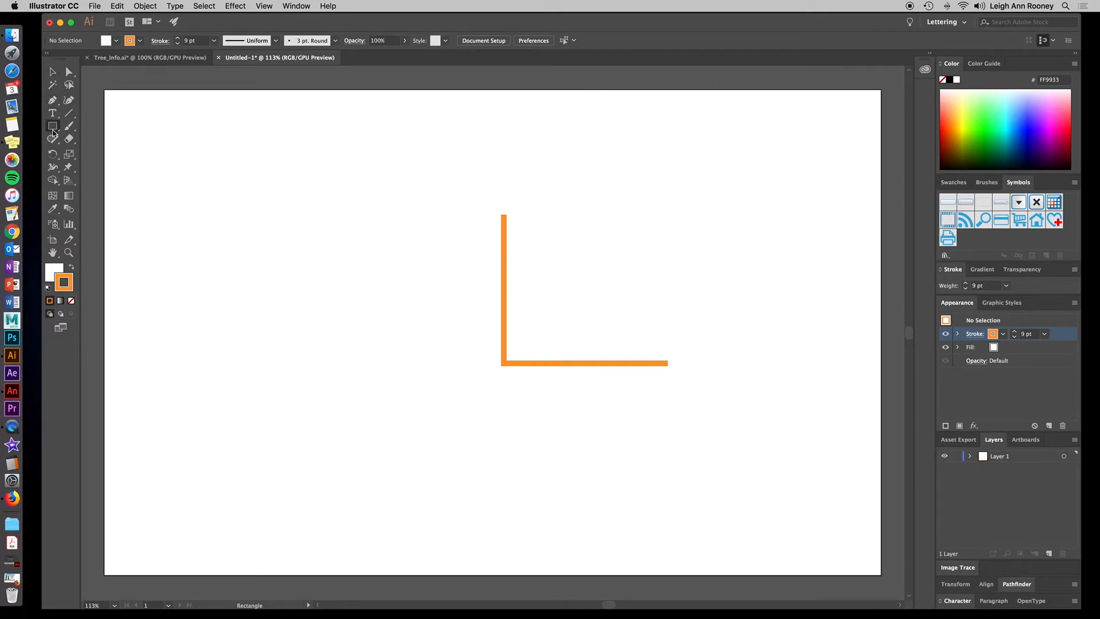
pyautogui.click(71, 268)
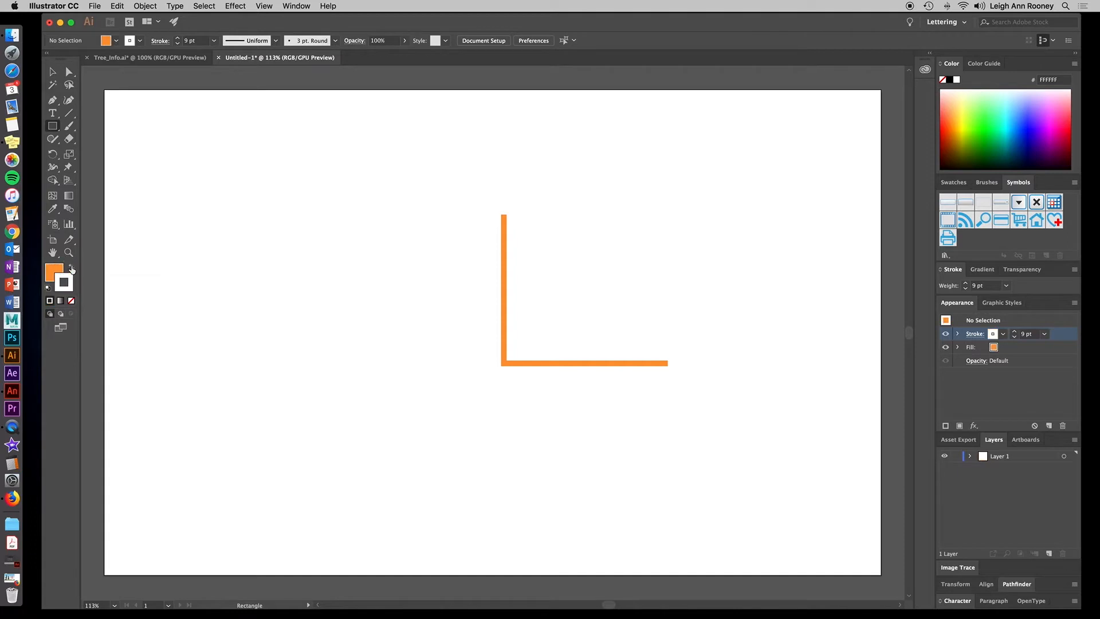
pyautogui.doubleClick(50, 268)
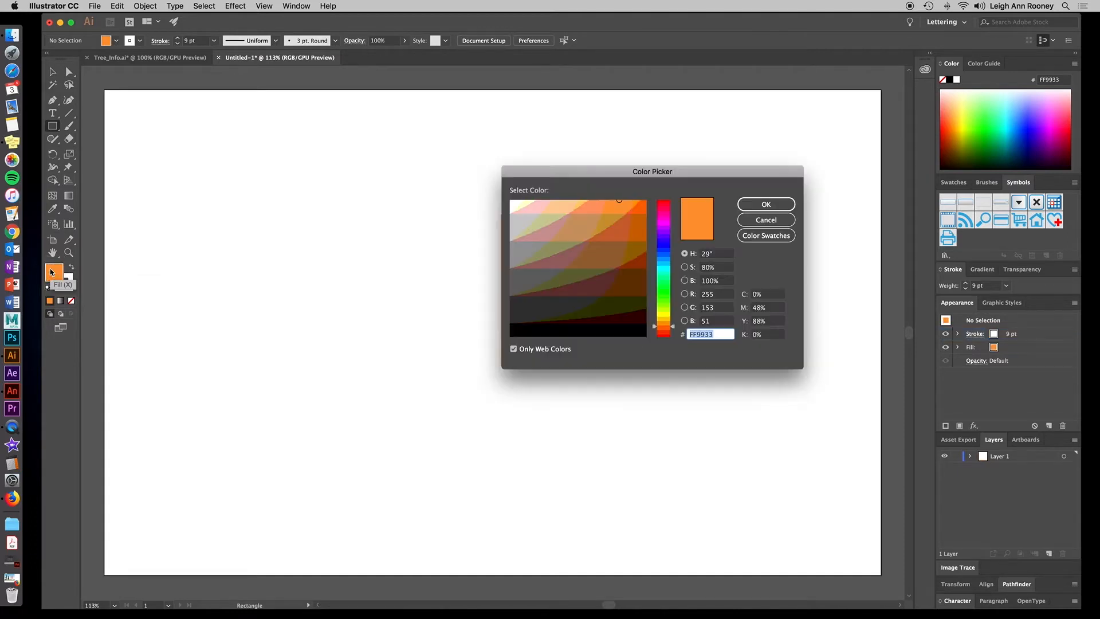
pyautogui.click(672, 334)
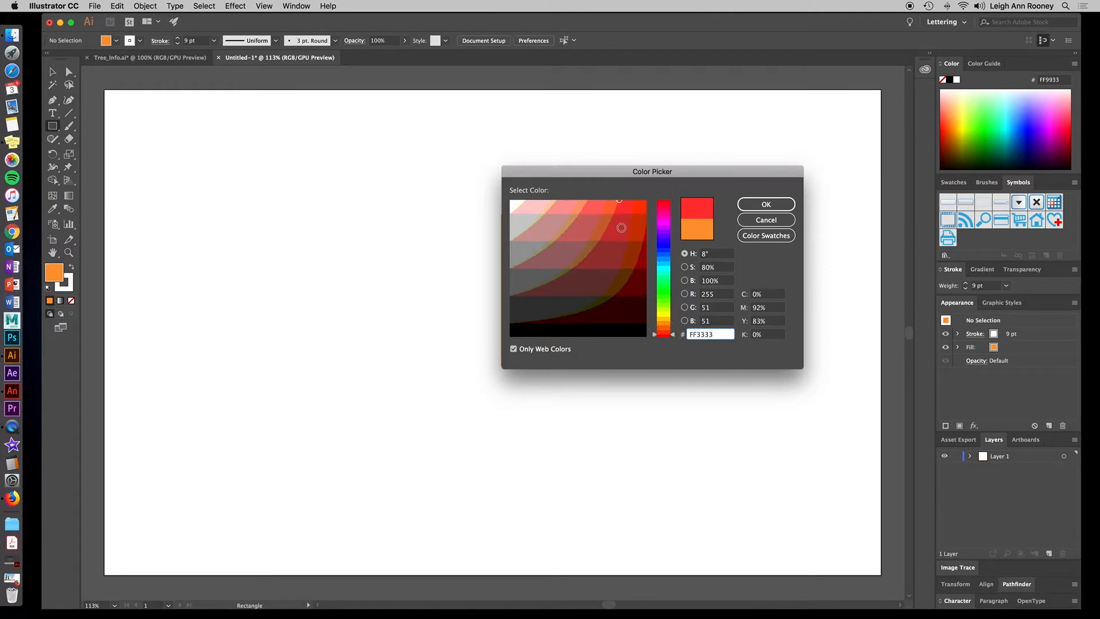
pyautogui.press('Return')
# Draw a bar about 61 x 212 px standing on the horizontal axis and remove its stroke.
pyautogui.moveTo(521, 231); pyautogui.dragTo(559, 360)
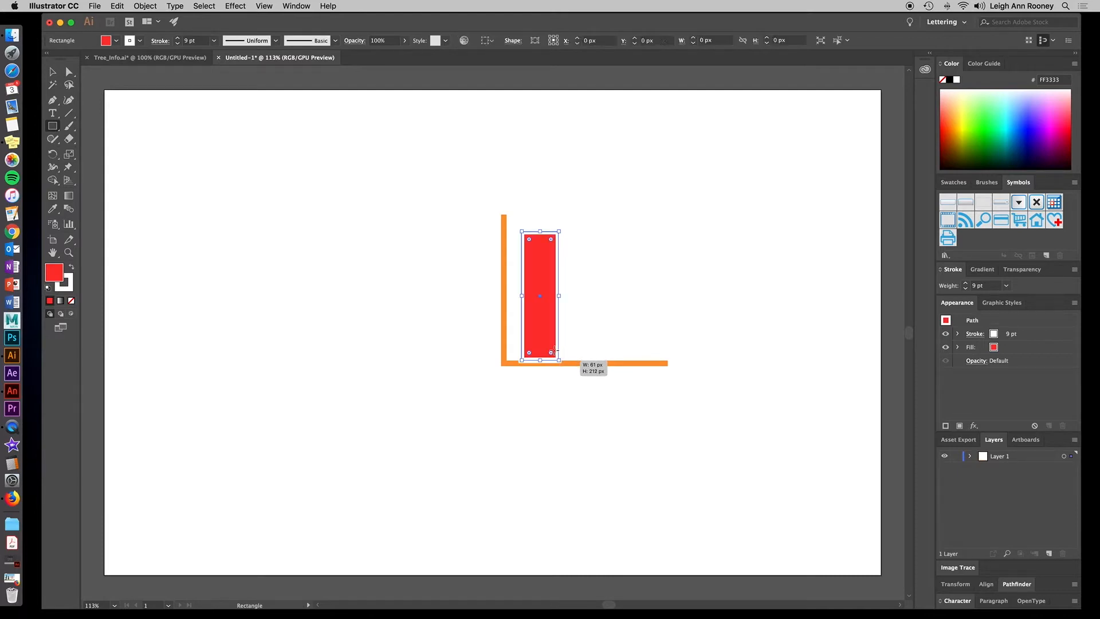
pyautogui.click(68, 285)
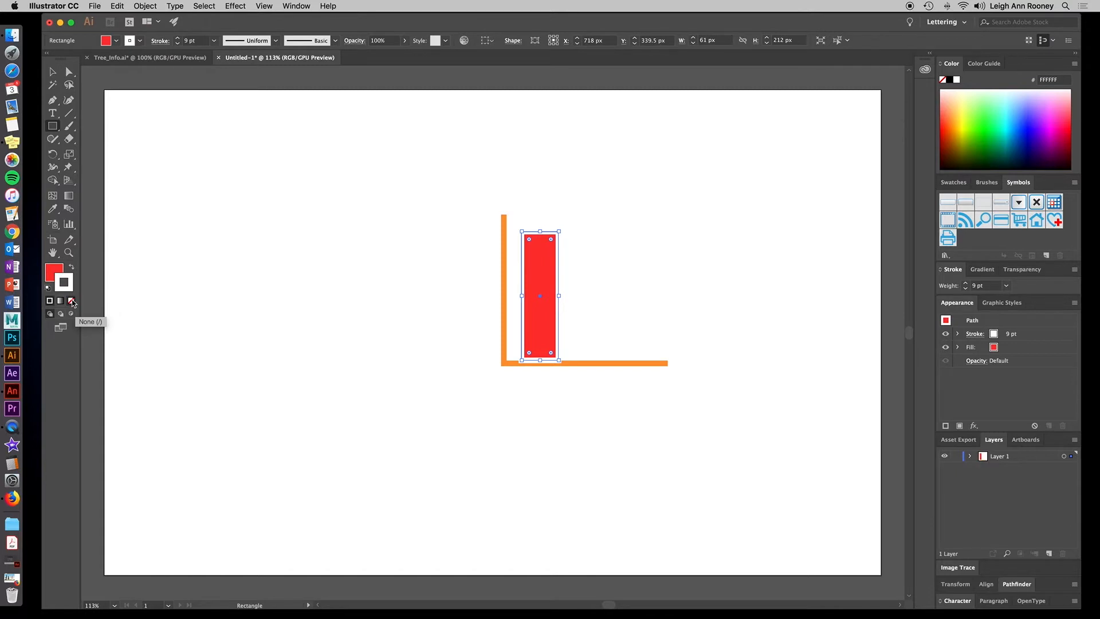
pyautogui.click(72, 302)
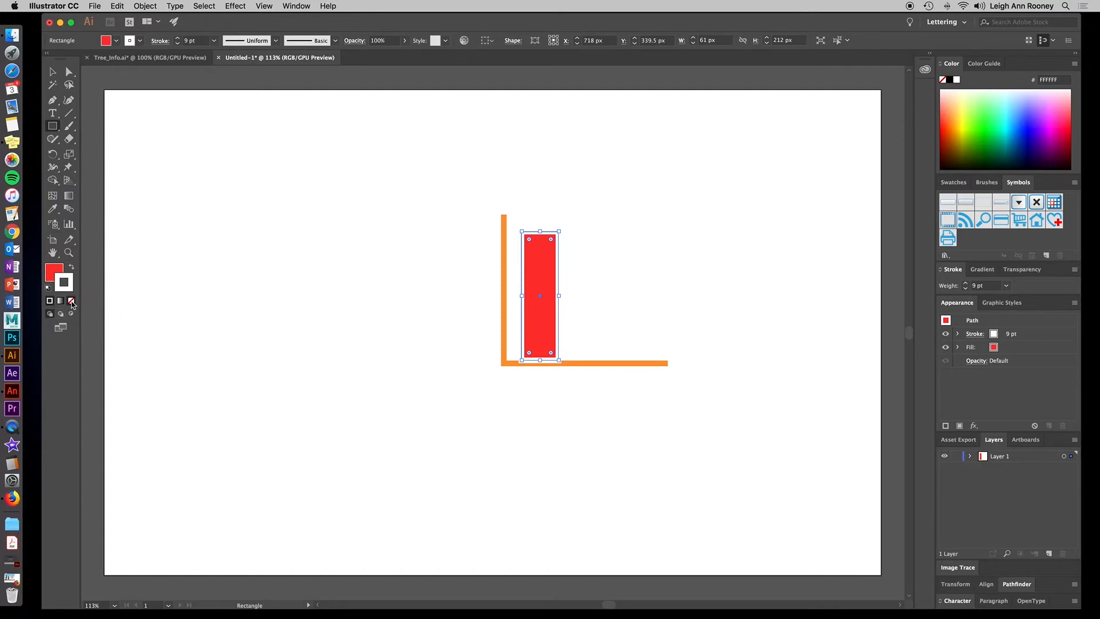
pyautogui.click(52, 268)
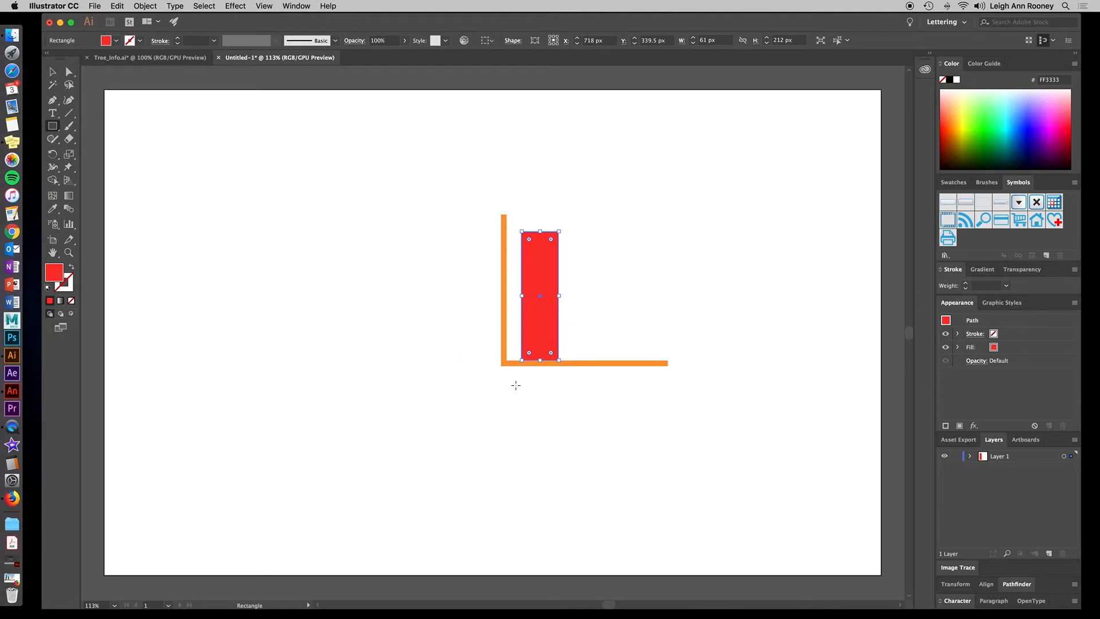
pyautogui.click(53, 71)
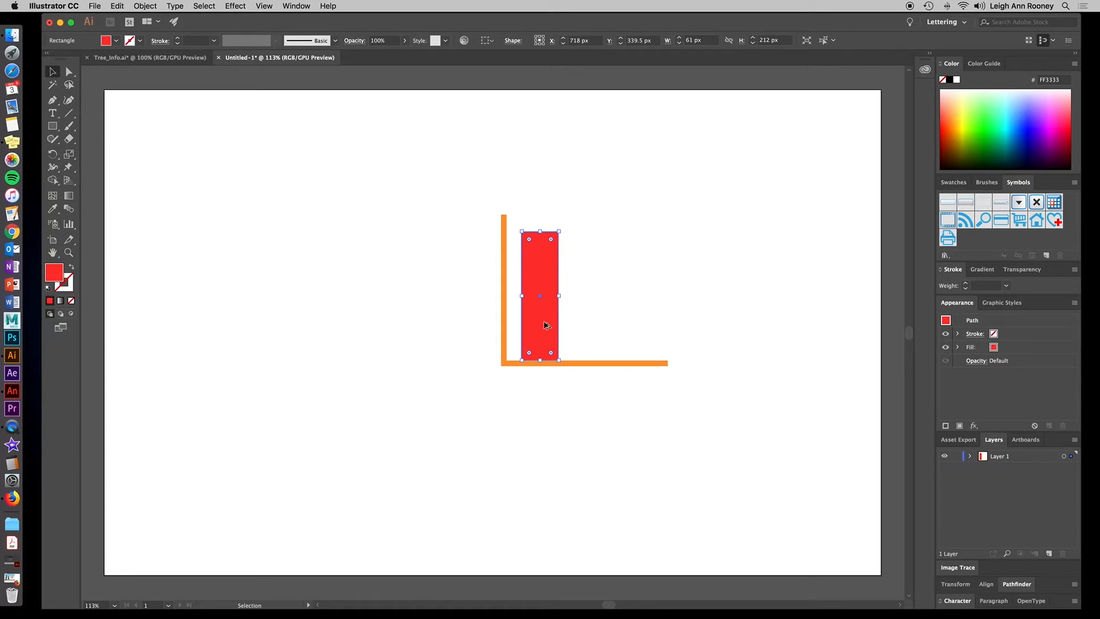
# Duplicate the bar to its right and stretch the copy upward to about 264 px tall.
pyautogui.moveTo(542, 327); pyautogui.dragTo(594, 322)
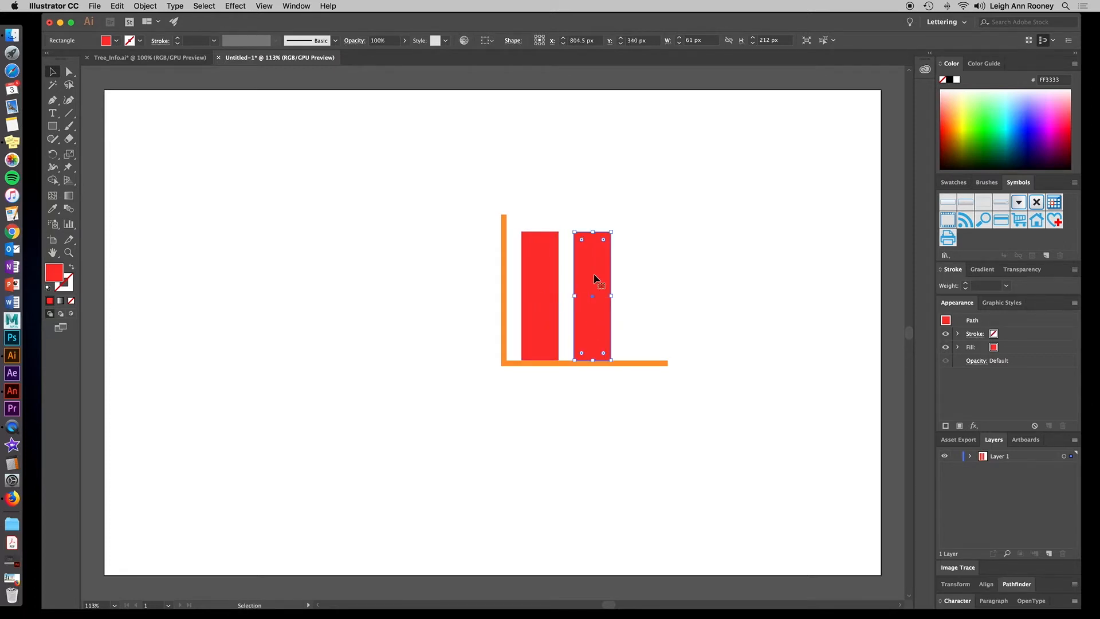
pyautogui.click(593, 235)
pyautogui.moveTo(592, 236); pyautogui.dragTo(593, 201)
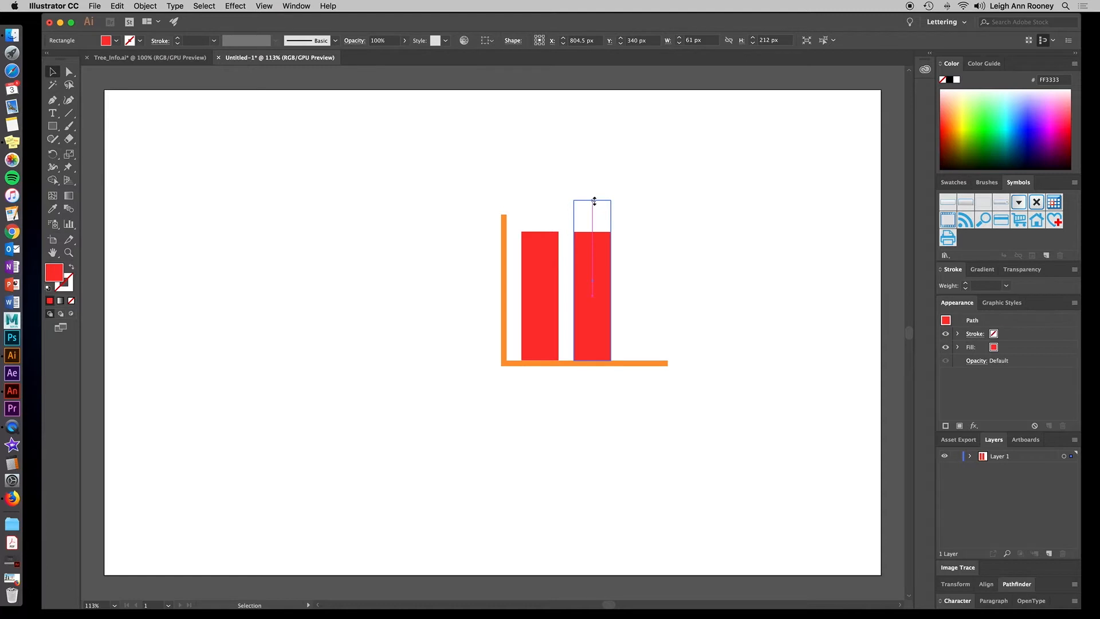
# Change the selected second bar's fill colour to FF9933.
pyautogui.doubleClick(54, 274)
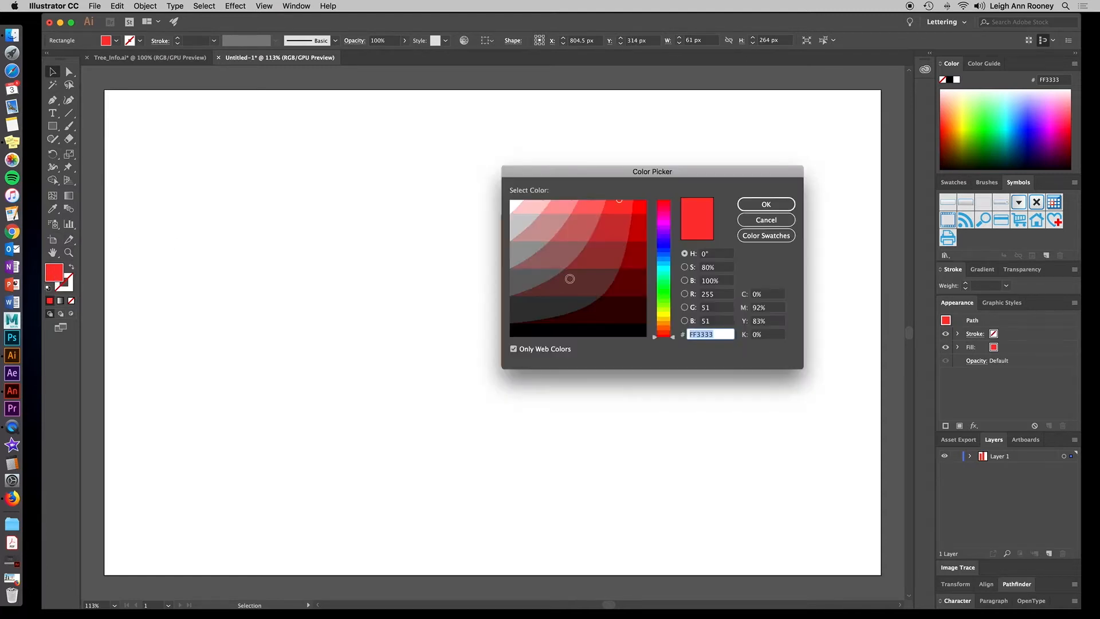
pyautogui.moveTo(671, 335); pyautogui.dragTo(671, 326)
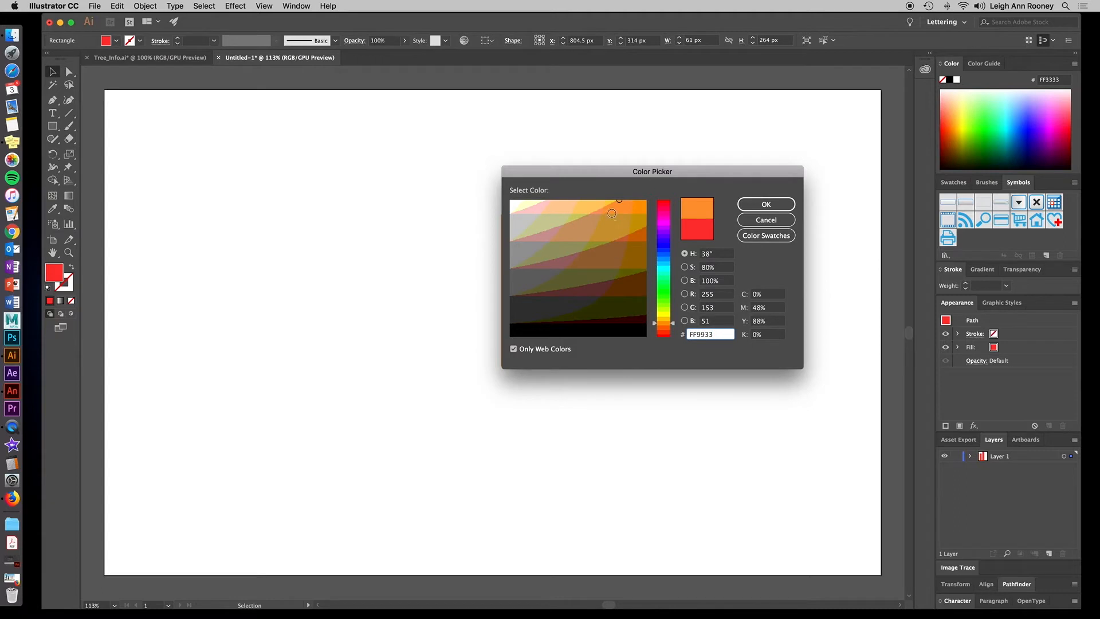
pyautogui.press('Return')
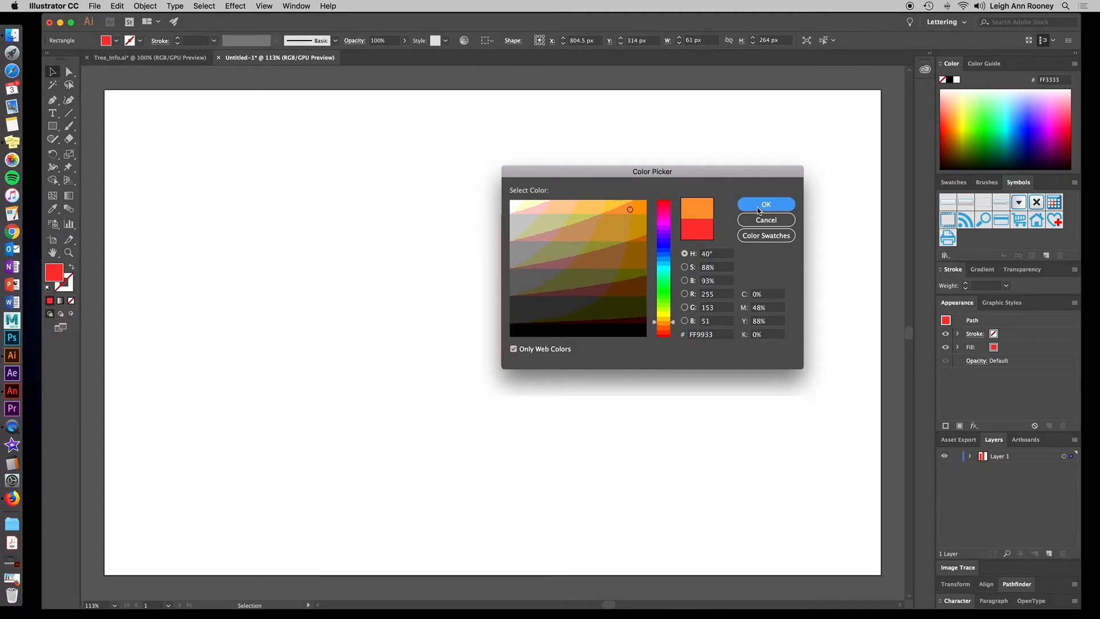
pyautogui.click(694, 305)
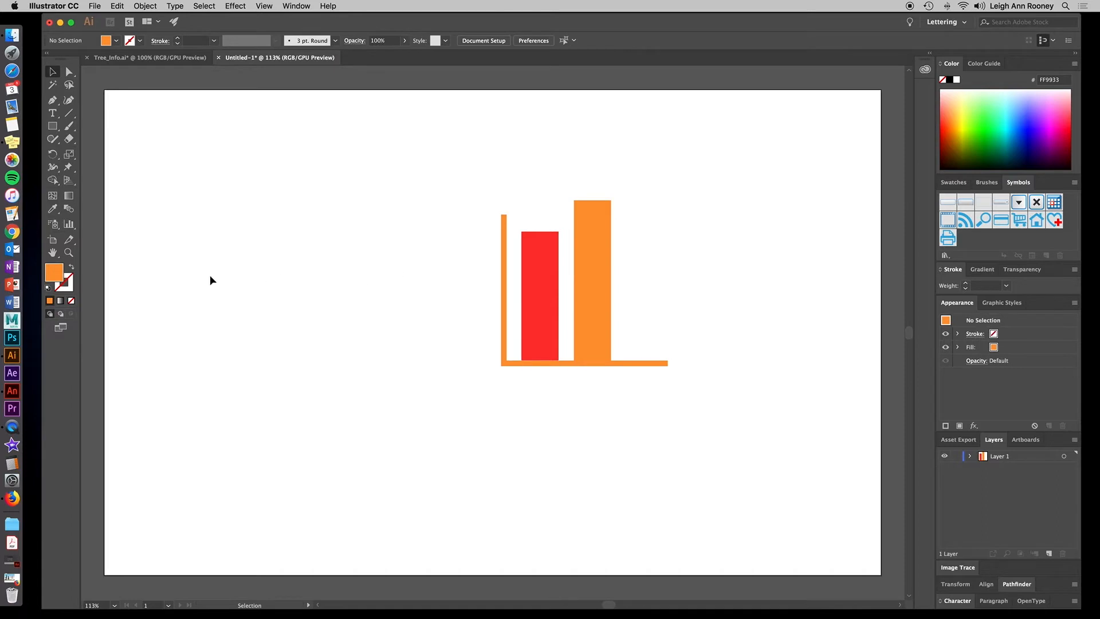
# Draw a vertical line about 188 px long left of the vertical axis and give it an orange stroke.
pyautogui.click(71, 115)
pyautogui.moveTo(471, 238); pyautogui.dragTo(470, 351)
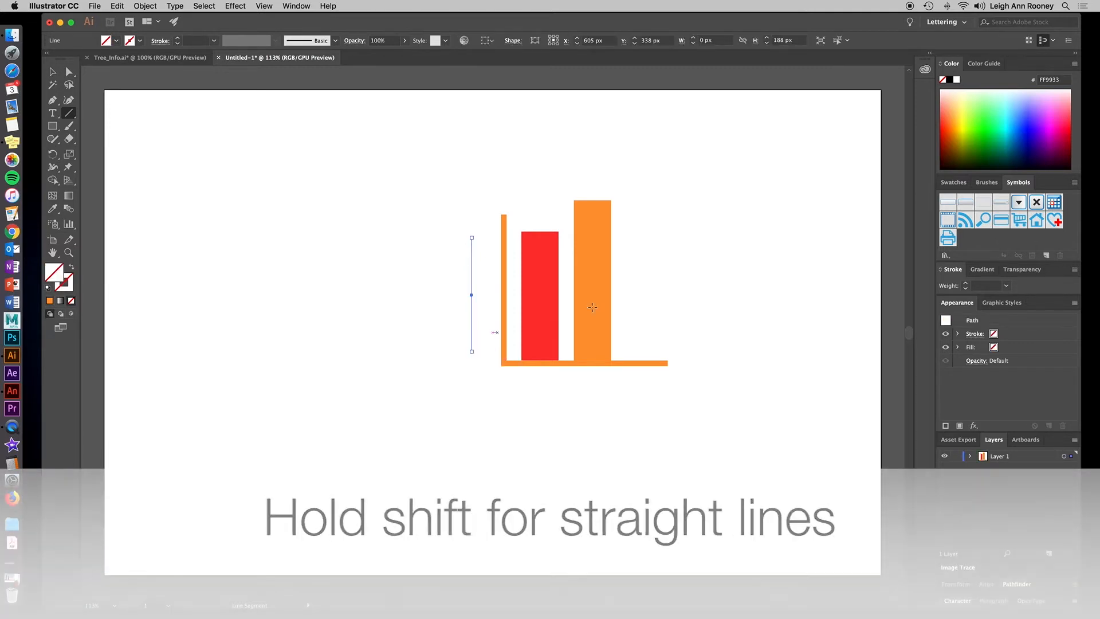
pyautogui.click(957, 334)
pyautogui.click(974, 334)
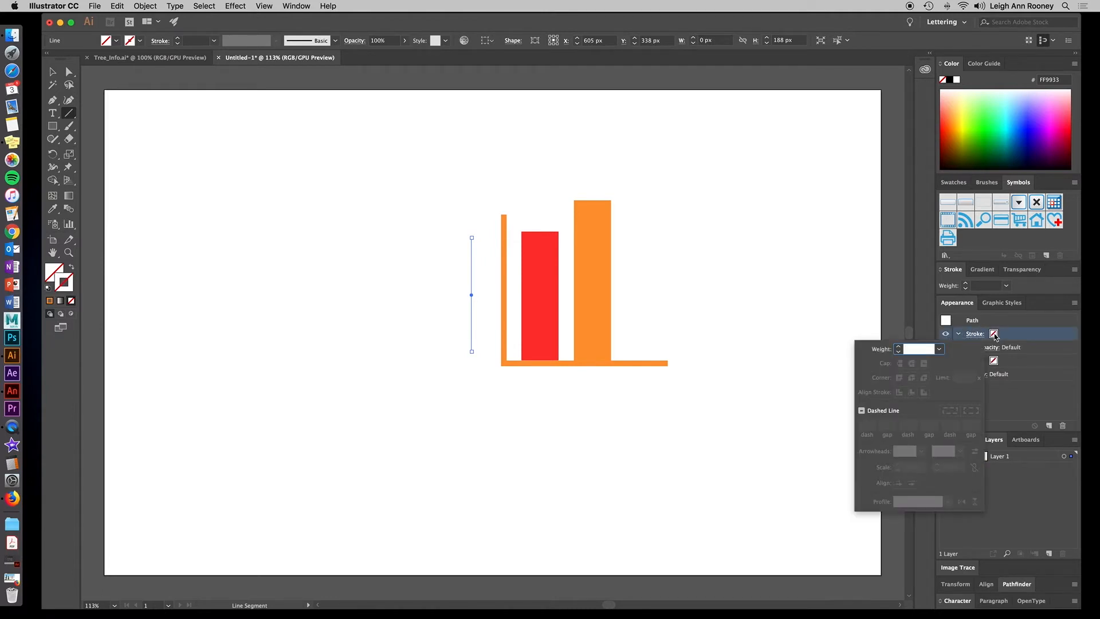
pyautogui.click(994, 335)
pyautogui.click(993, 334)
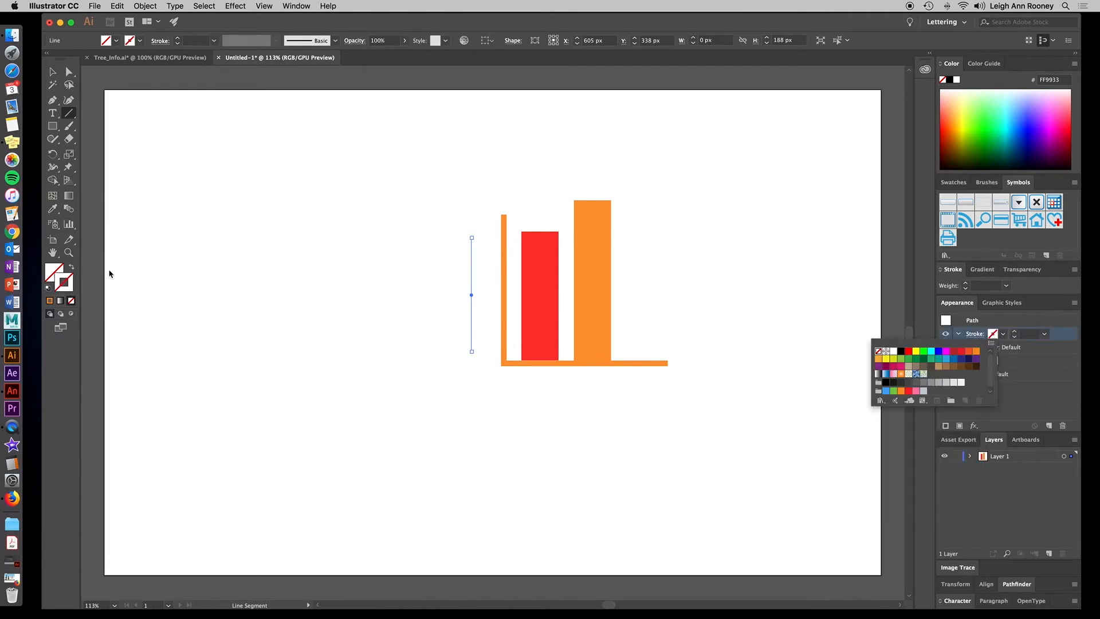
pyautogui.click(70, 301)
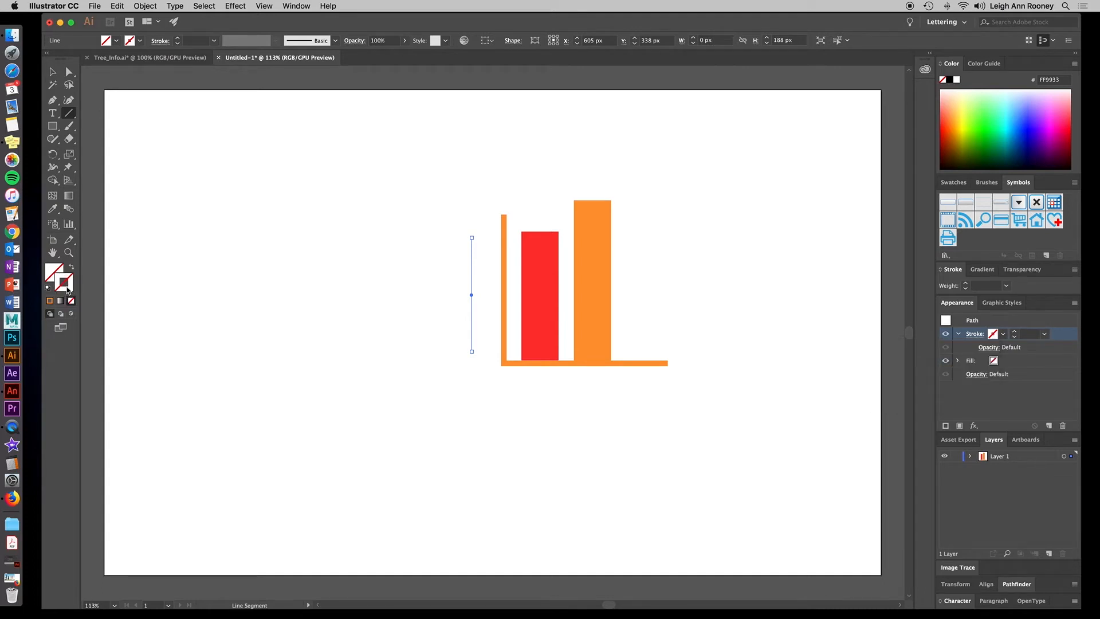
pyautogui.click(49, 302)
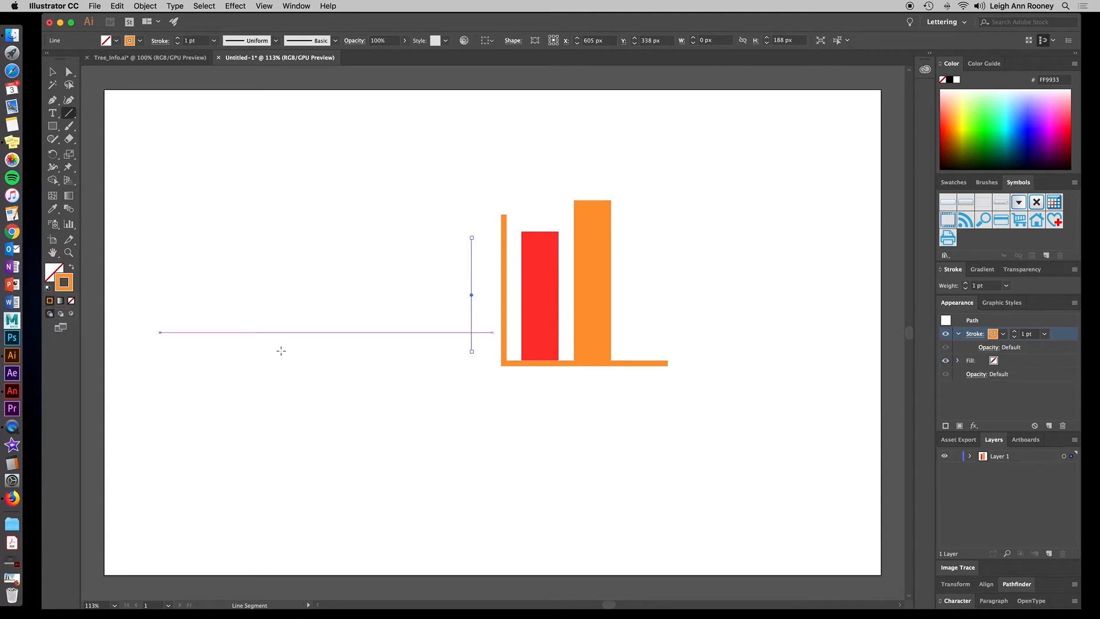
# Set the line's stroke weight to 5 pt.
pyautogui.click(1014, 331)
pyautogui.click(1013, 331)
pyautogui.click(1014, 331)
pyautogui.click(1013, 331)
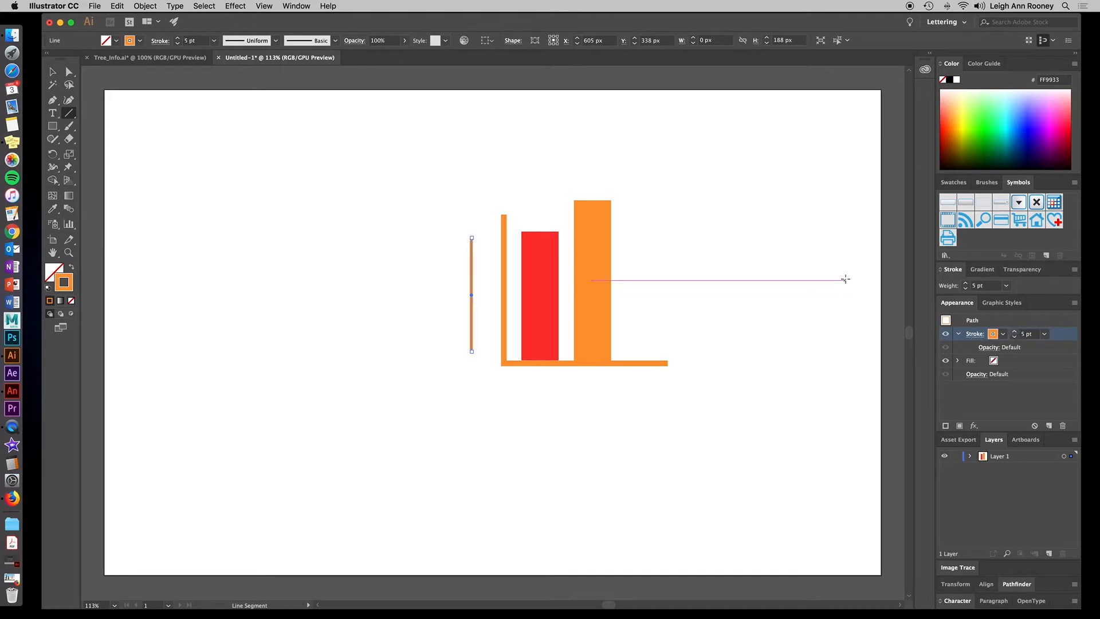
# Try a dashed line style on the line's stroke, then turn dashes off again.
pyautogui.click(297, 6)
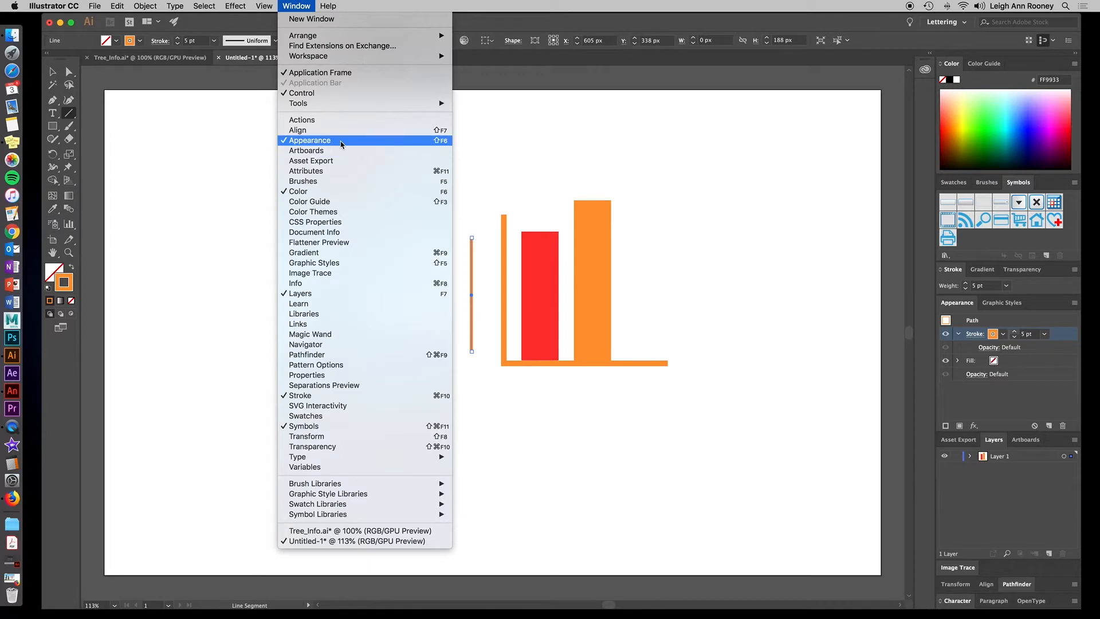
pyautogui.click(993, 324)
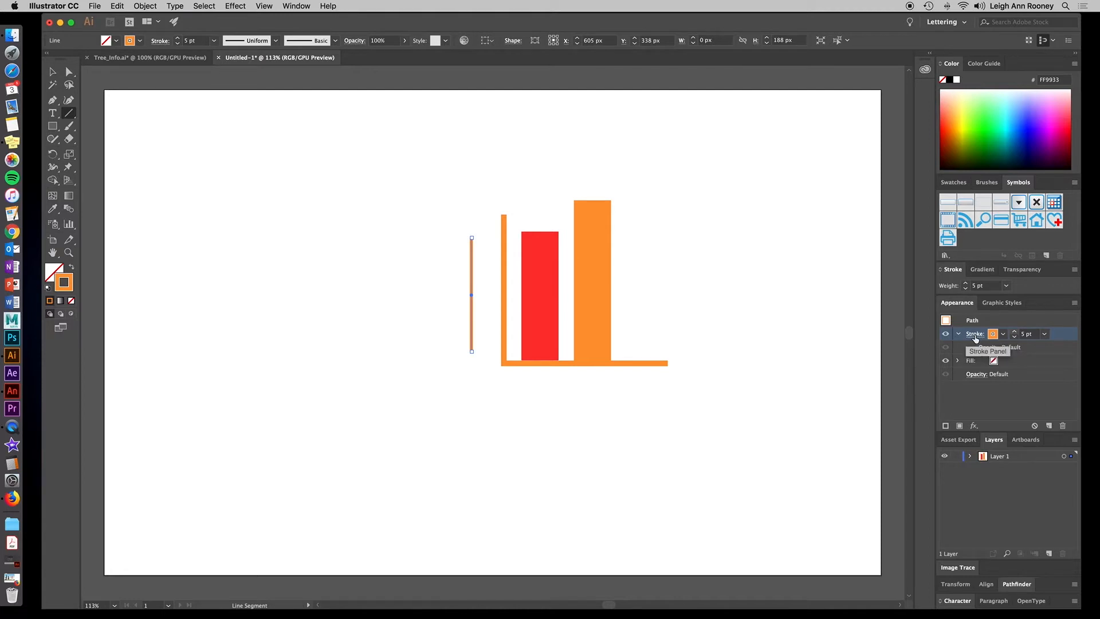
pyautogui.click(974, 334)
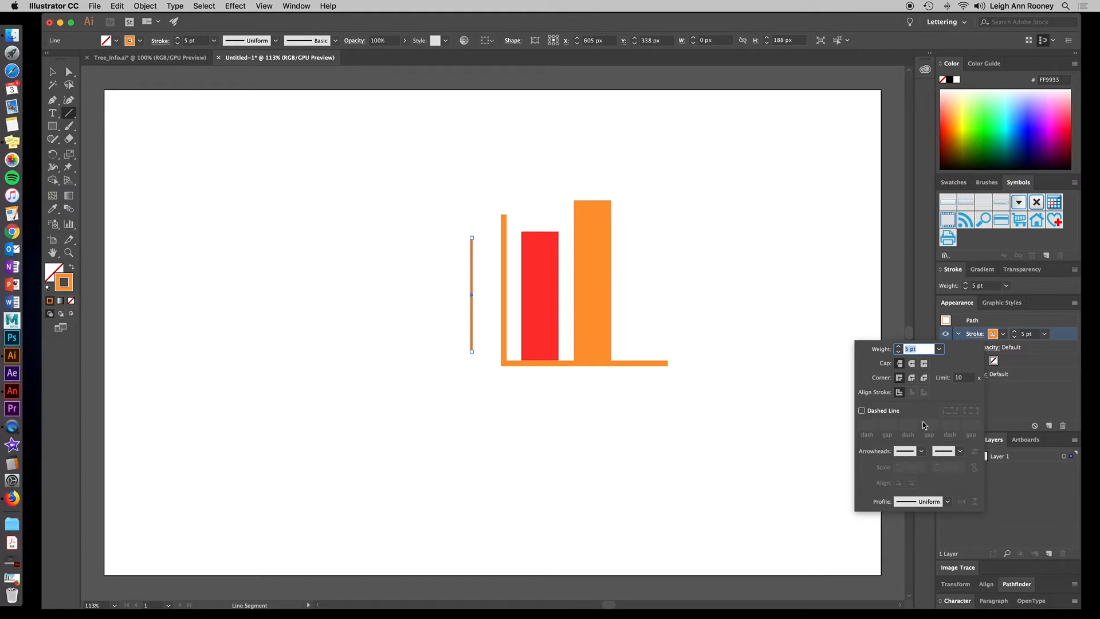
pyautogui.click(861, 411)
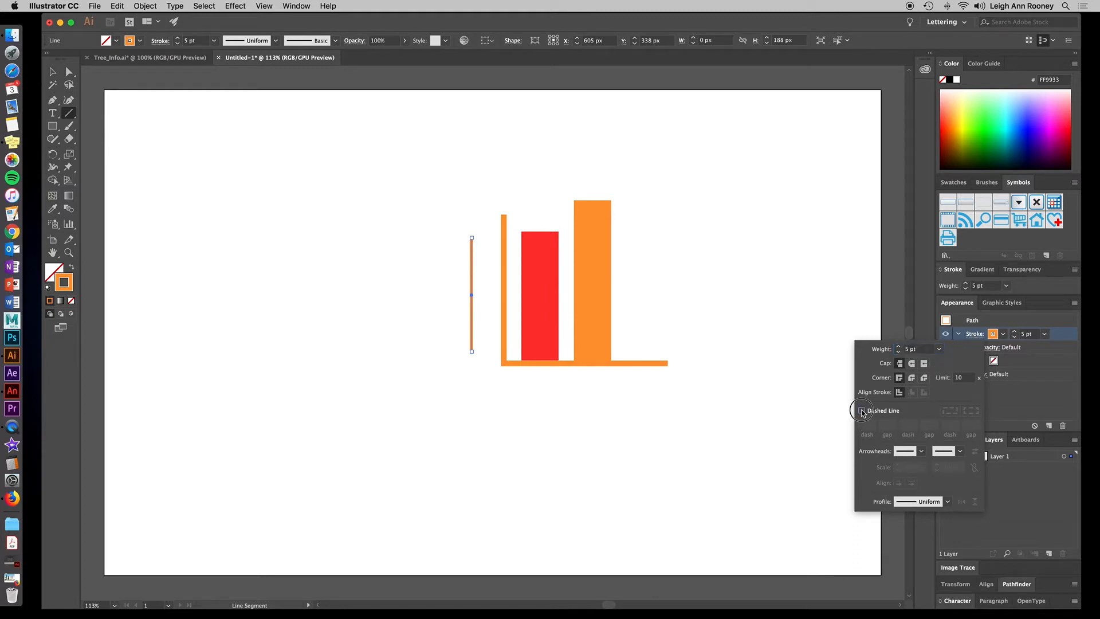
pyautogui.click(861, 410)
pyautogui.click(862, 411)
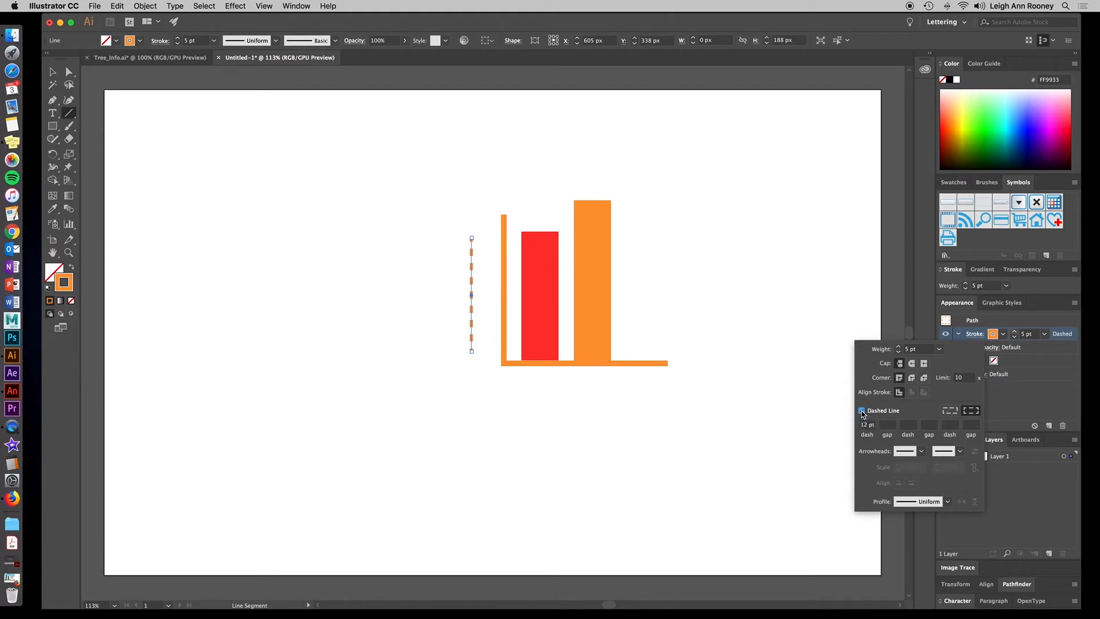
pyautogui.click(862, 411)
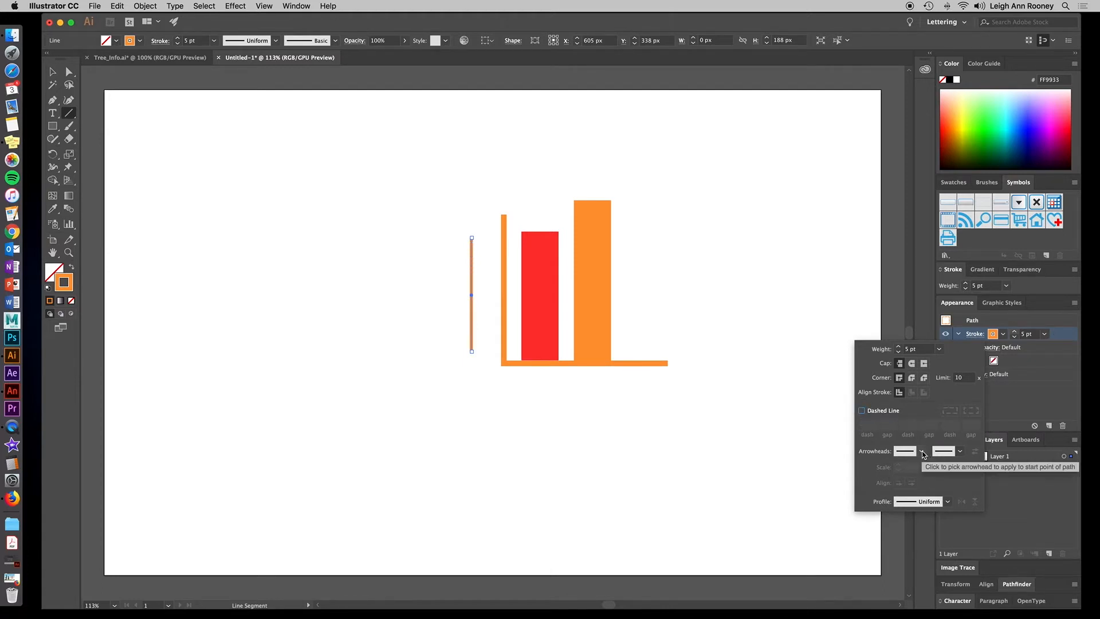
# Give the line an Arrow 5 arrowhead at its start point only, leaving the end point with none.
pyautogui.click(922, 452)
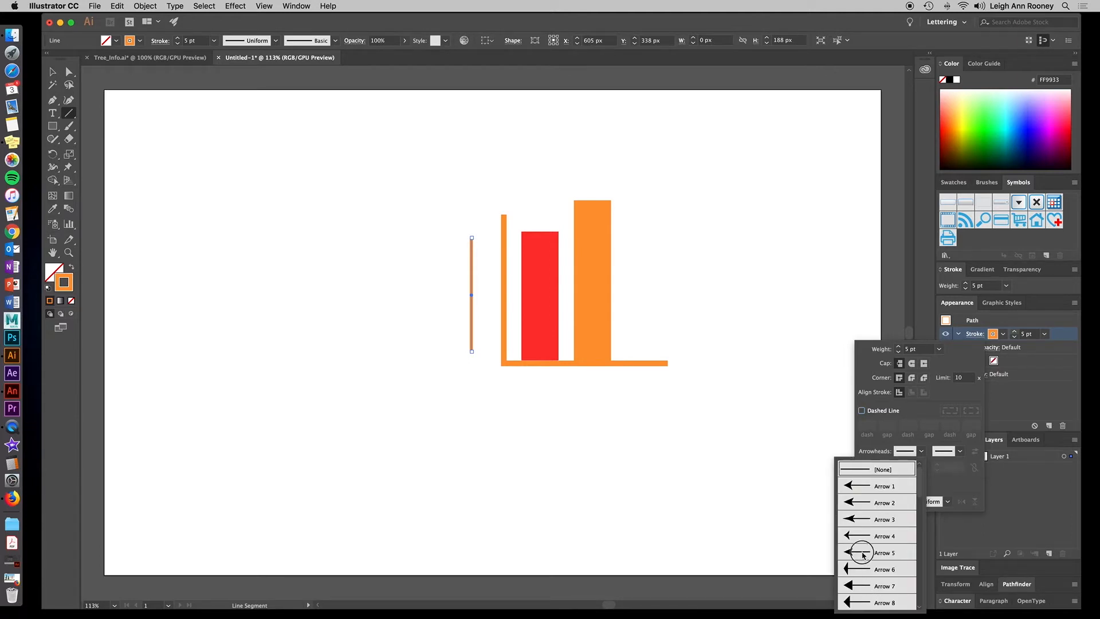
pyautogui.click(863, 555)
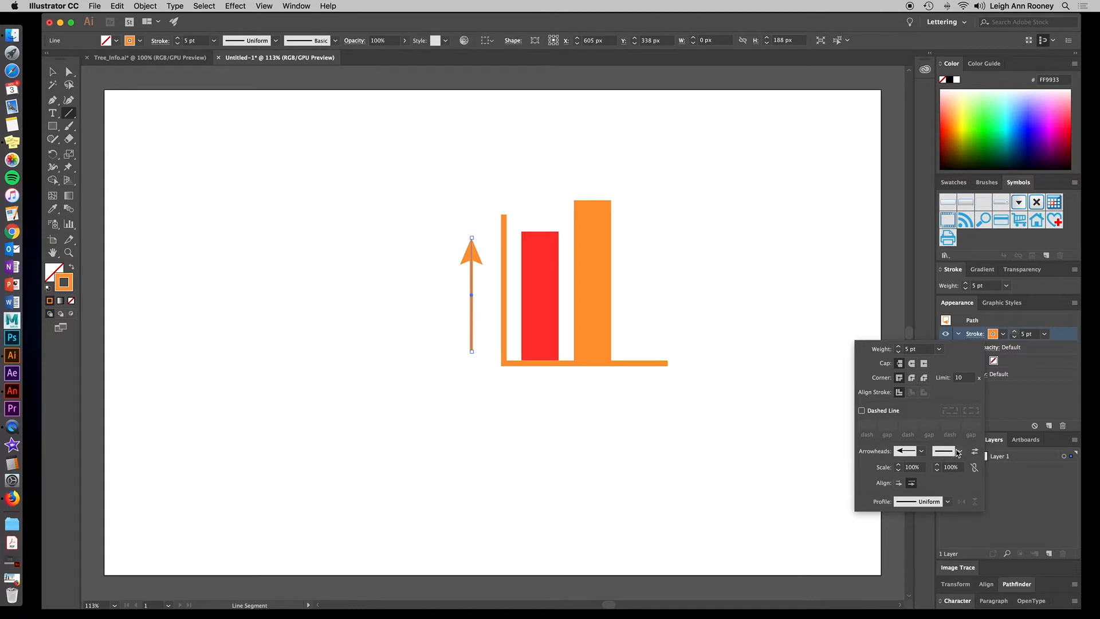
pyautogui.click(952, 452)
pyautogui.click(914, 519)
pyautogui.click(959, 452)
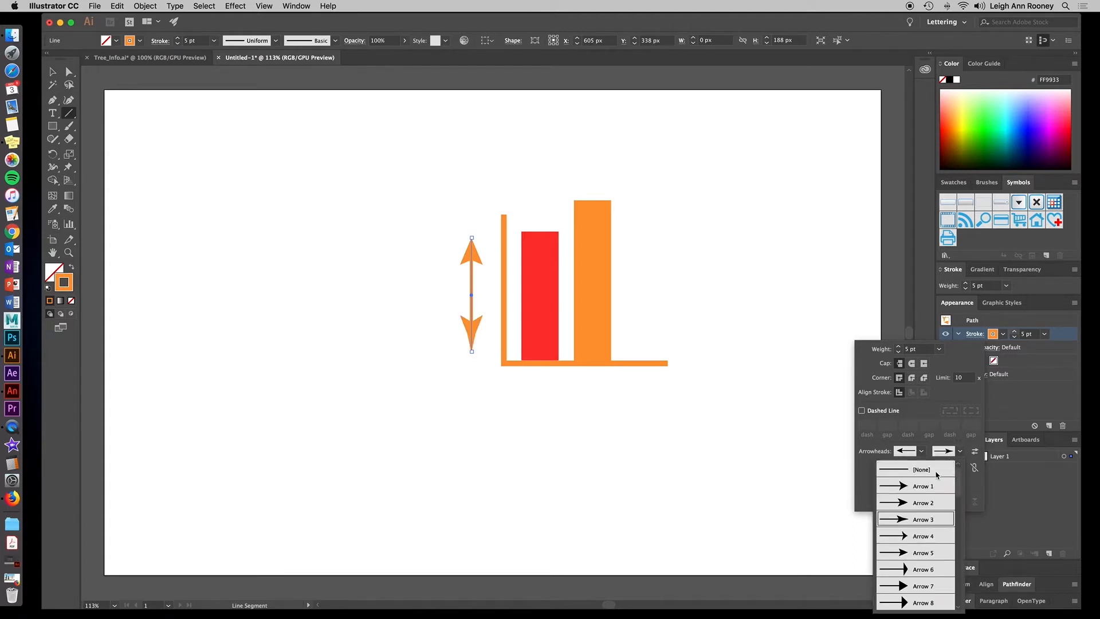
pyautogui.click(918, 470)
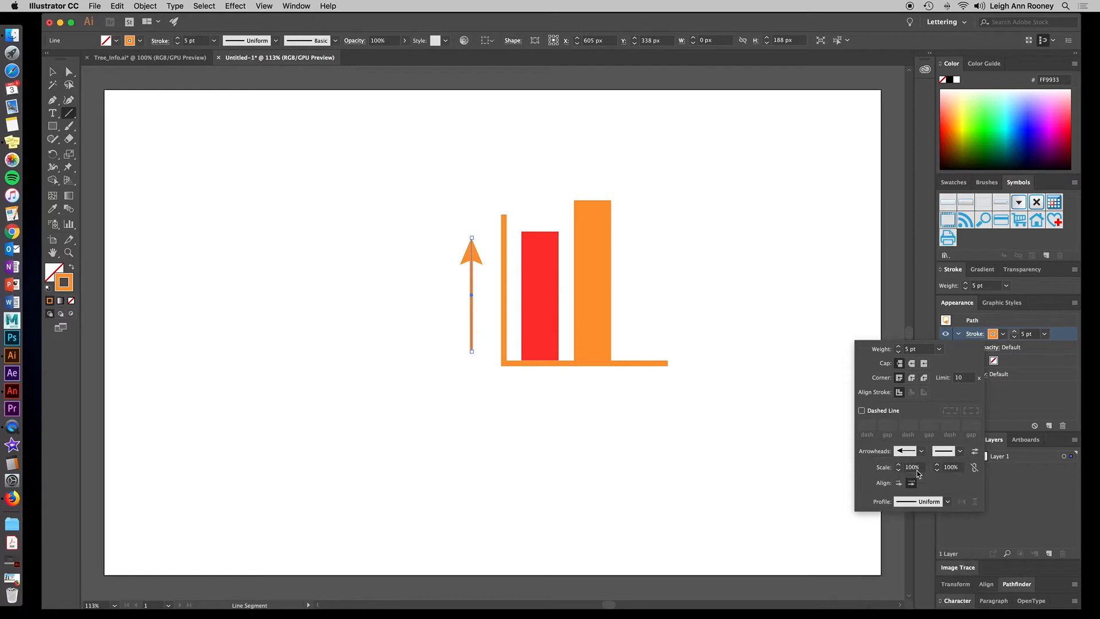
# Move the arrow line a few pixels right, closer to the vertical axis, and deselect it.
pyautogui.click(491, 363)
pyautogui.click(486, 363)
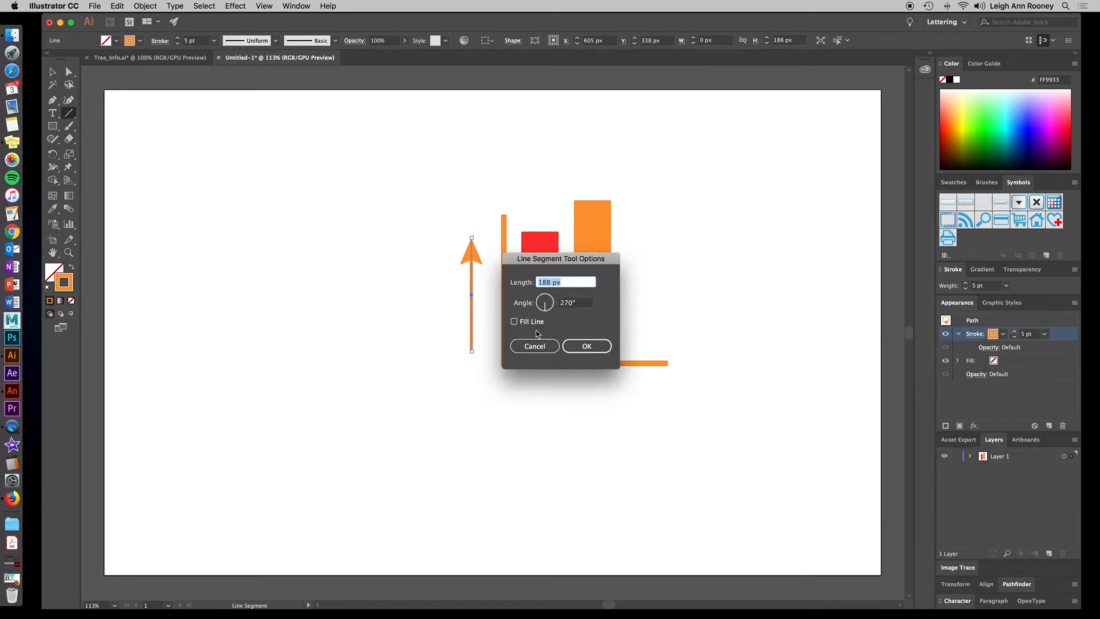
pyautogui.click(534, 346)
pyautogui.click(54, 72)
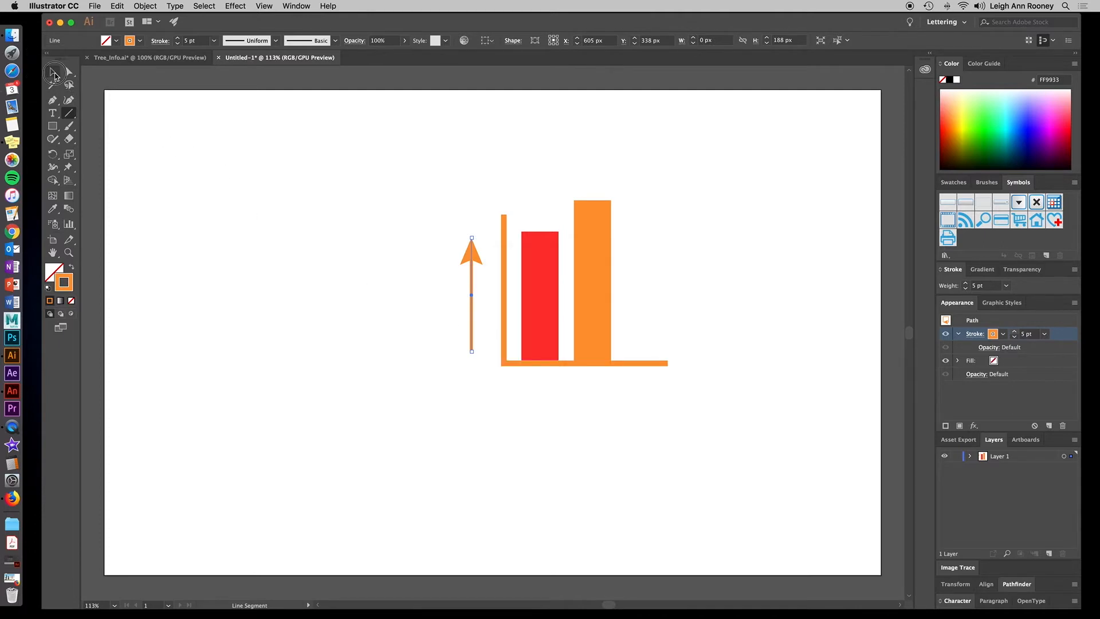
pyautogui.click(364, 226)
pyautogui.moveTo(468, 263); pyautogui.dragTo(474, 263)
pyautogui.click(802, 246)
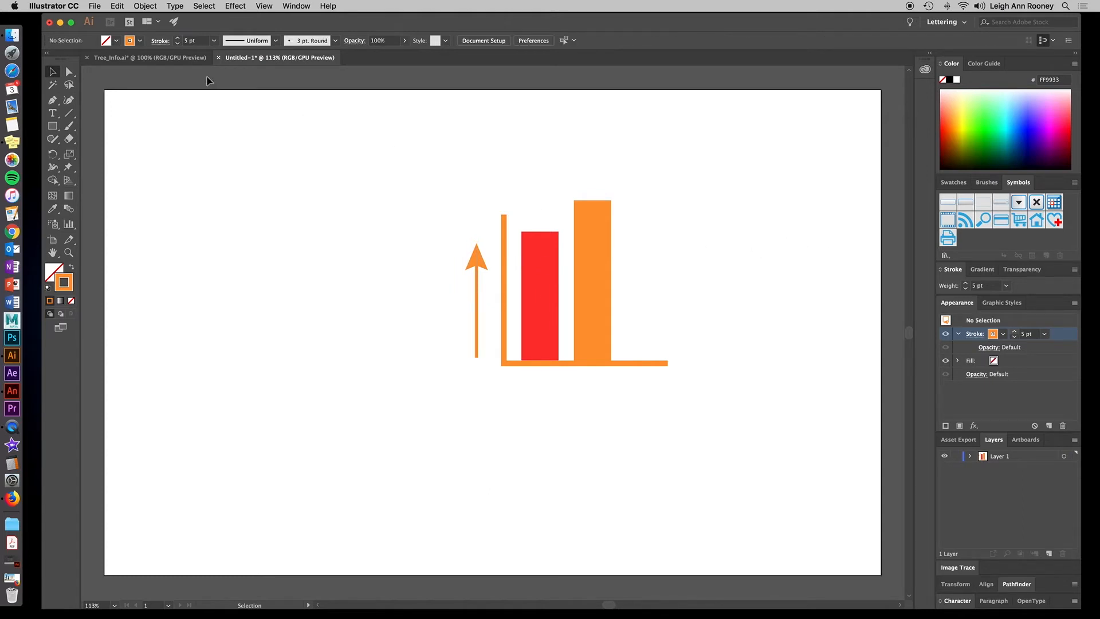
# Quit Illustrator without saving Tree_Info.ai or Untitled-1 and switch to Animate.
pyautogui.click(174, 57)
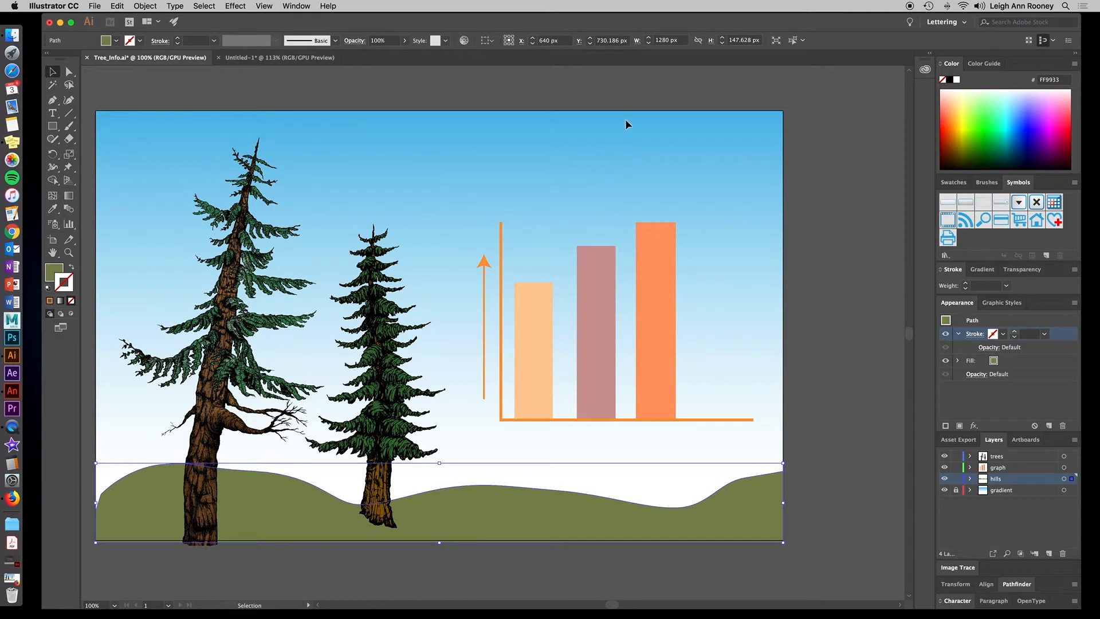
pyautogui.click(64, 5)
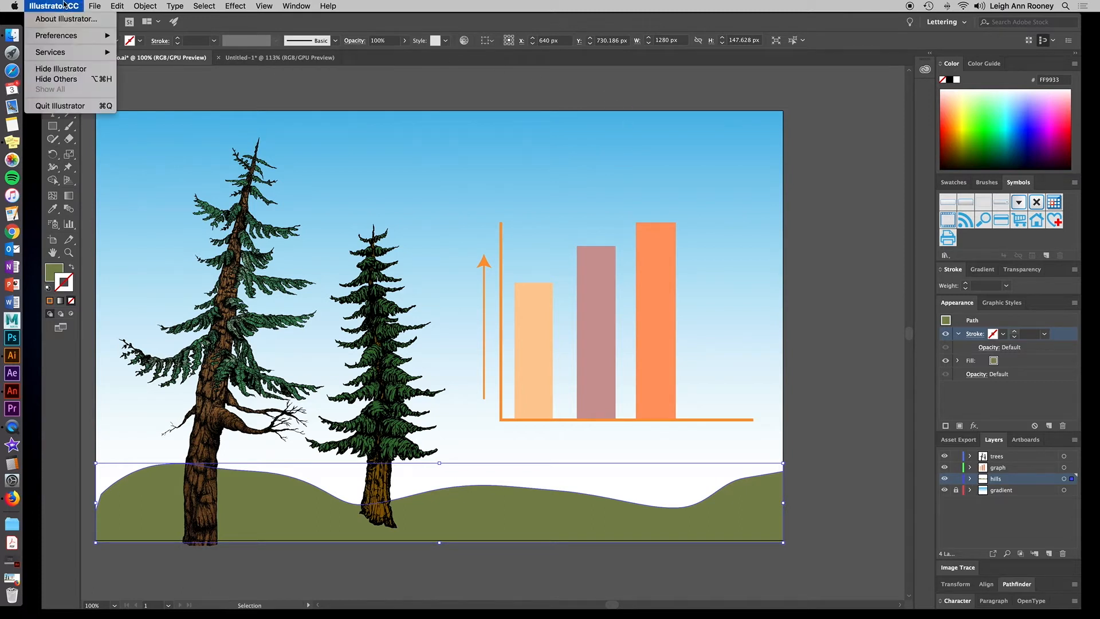
pyautogui.click(81, 106)
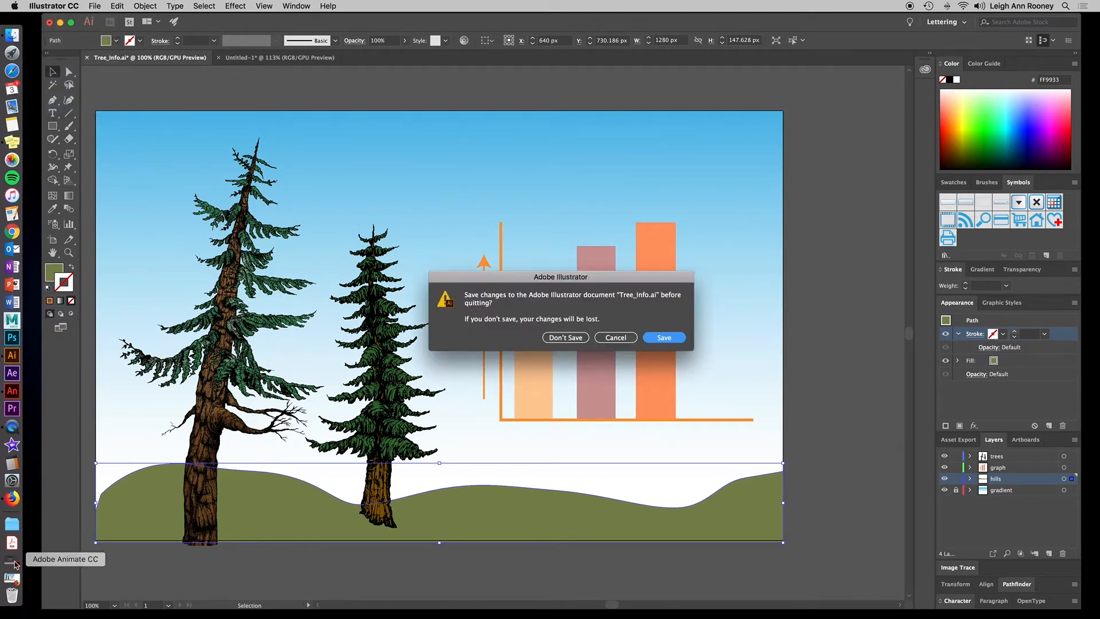
pyautogui.click(565, 338)
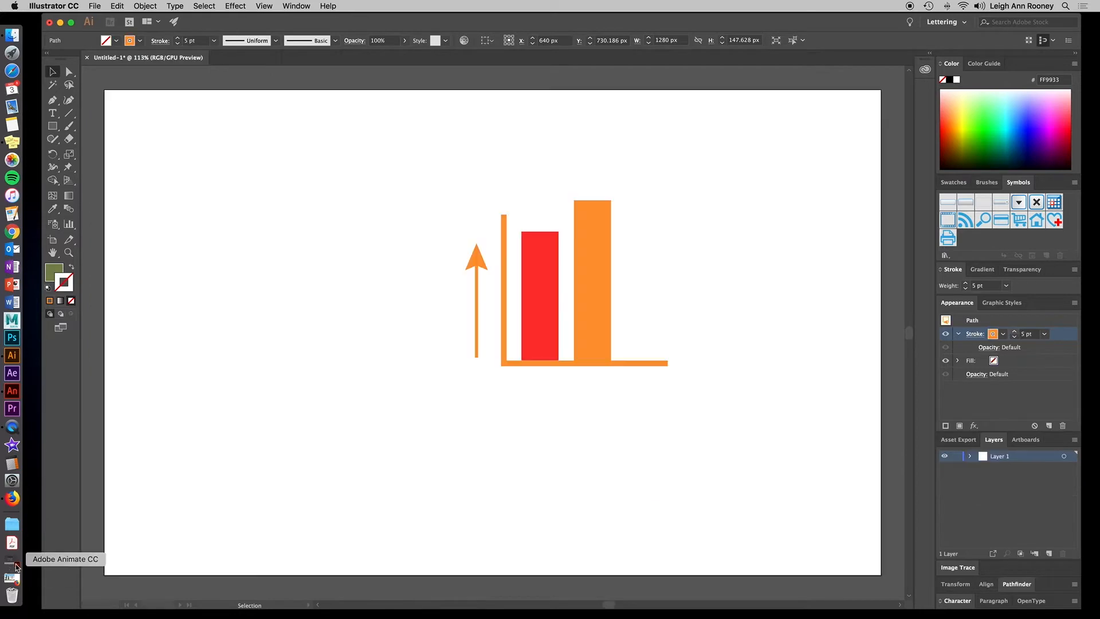
pyautogui.click(13, 566)
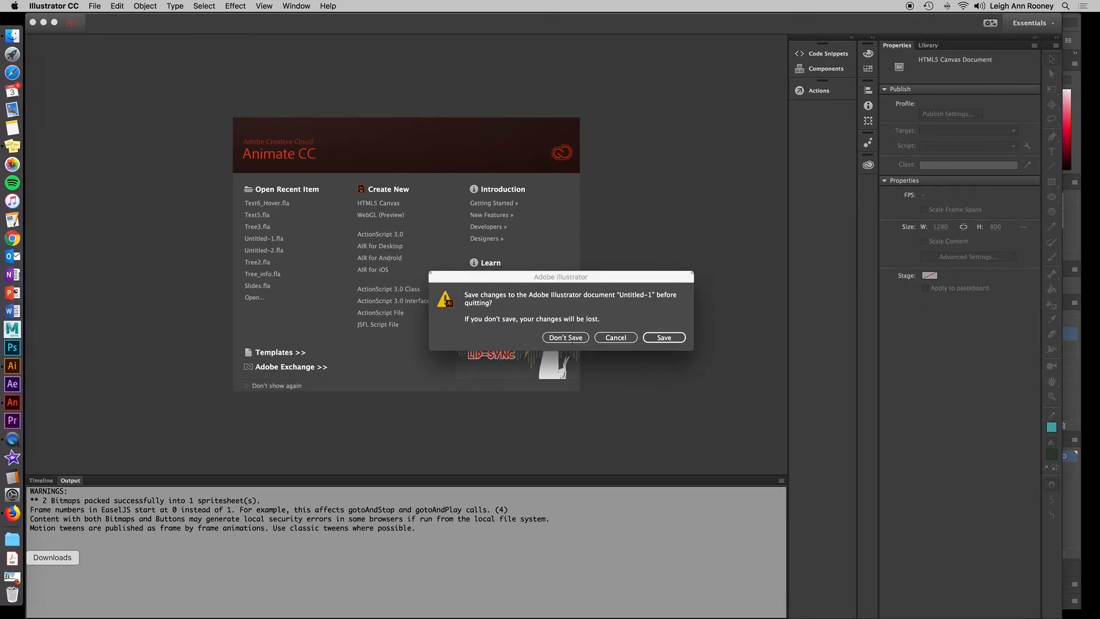
pyautogui.click(571, 341)
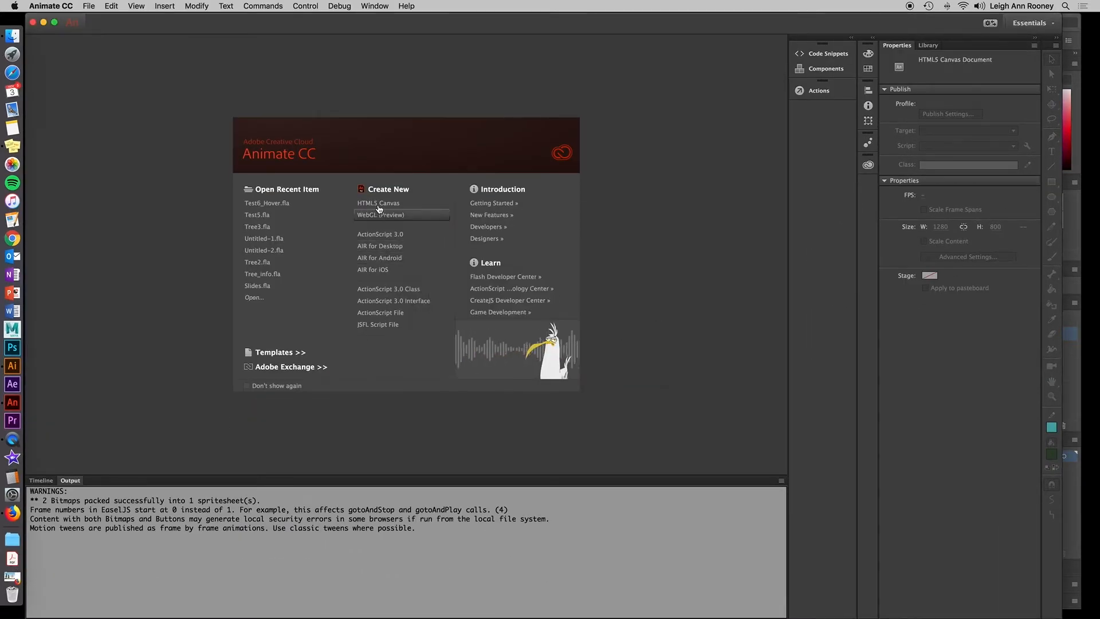
# Create a new HTML5 Canvas document and choose Tree_Info.ai from Documents > P6_Demo to import to the stage.
pyautogui.click(413, 206)
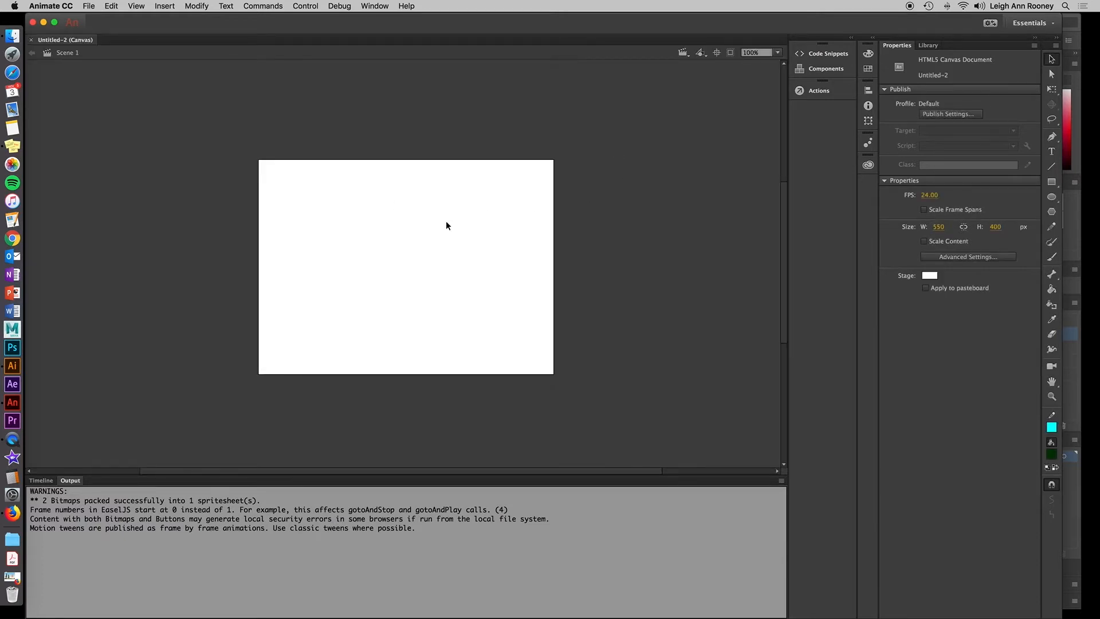
pyautogui.click(91, 6)
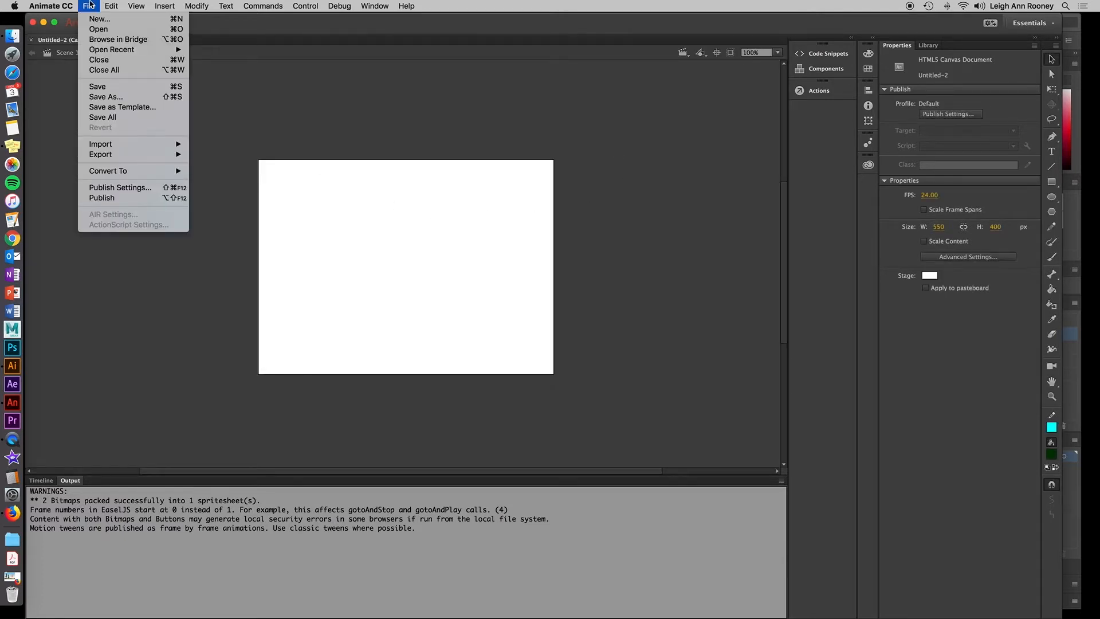
pyautogui.moveTo(135, 145)
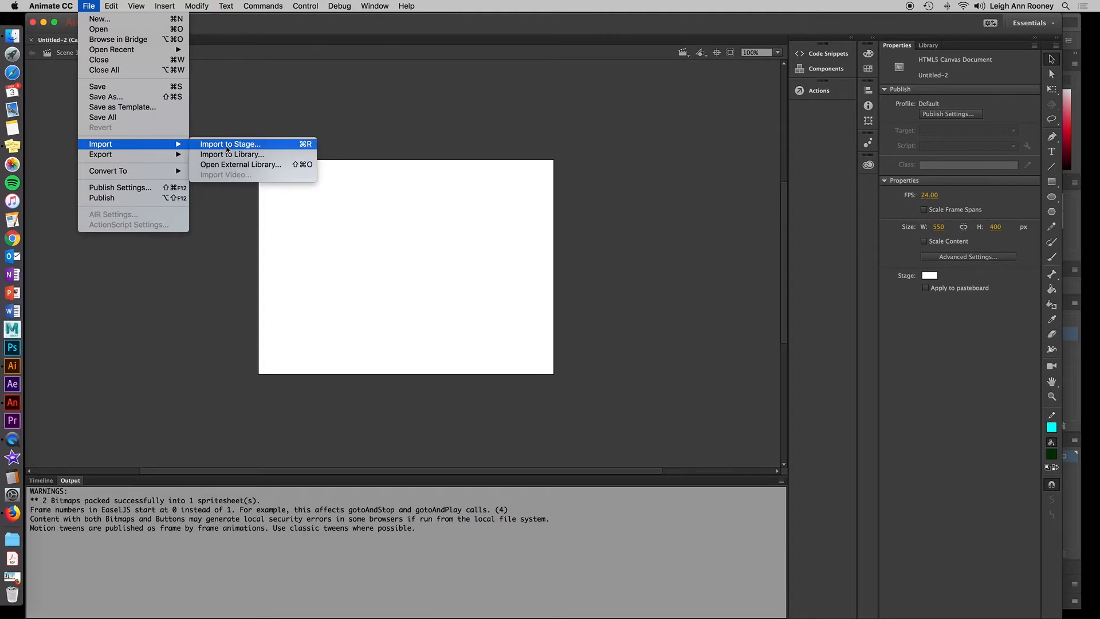
pyautogui.click(280, 145)
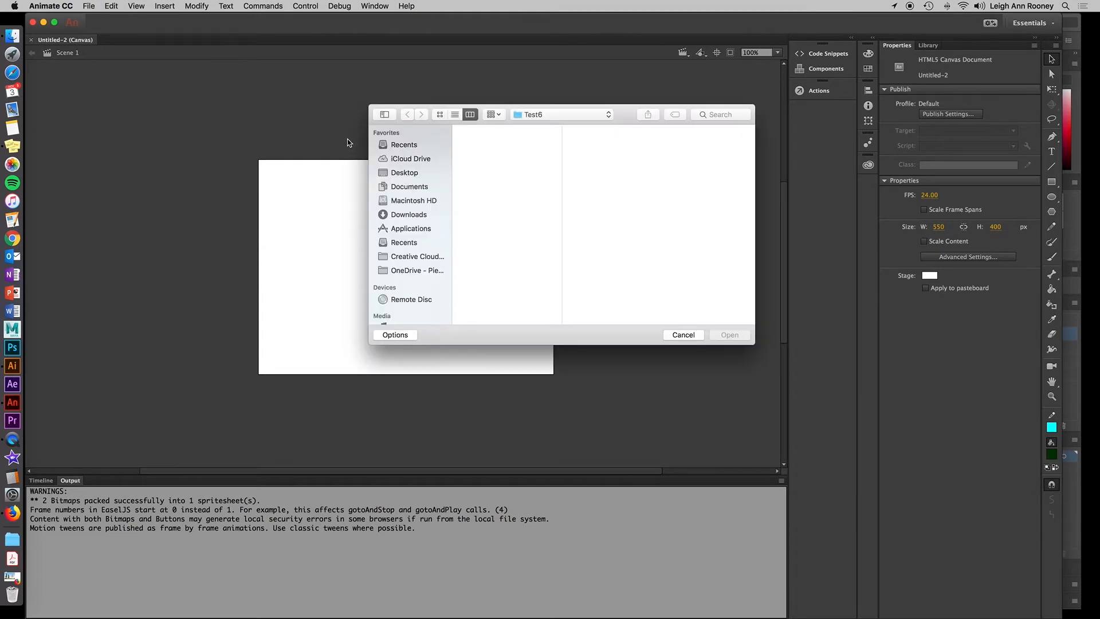
pyautogui.click(481, 187)
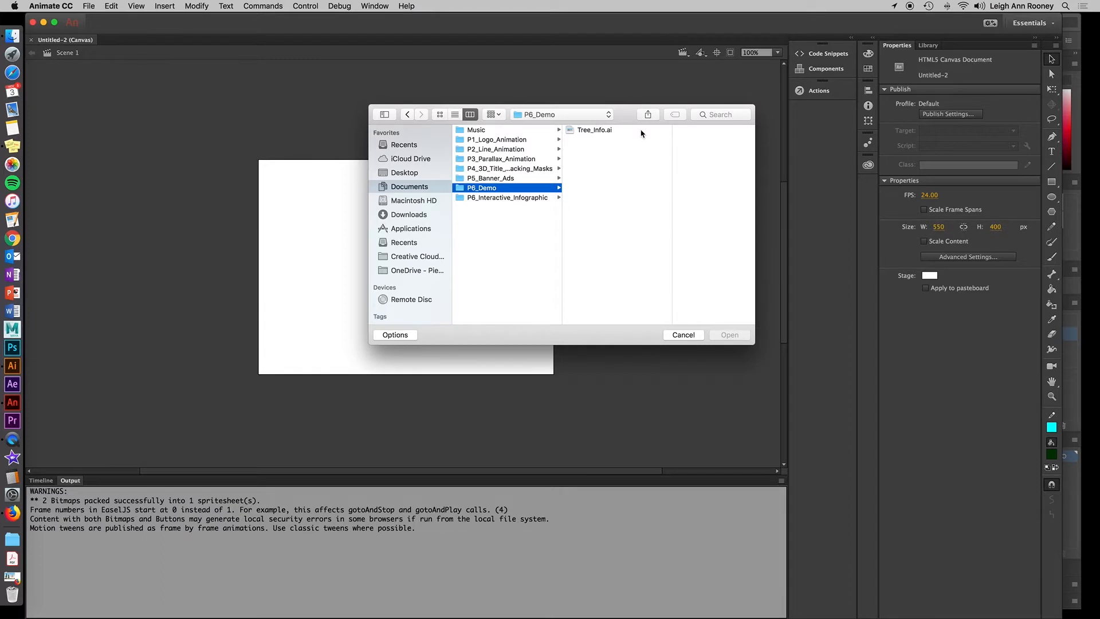
pyautogui.click(641, 132)
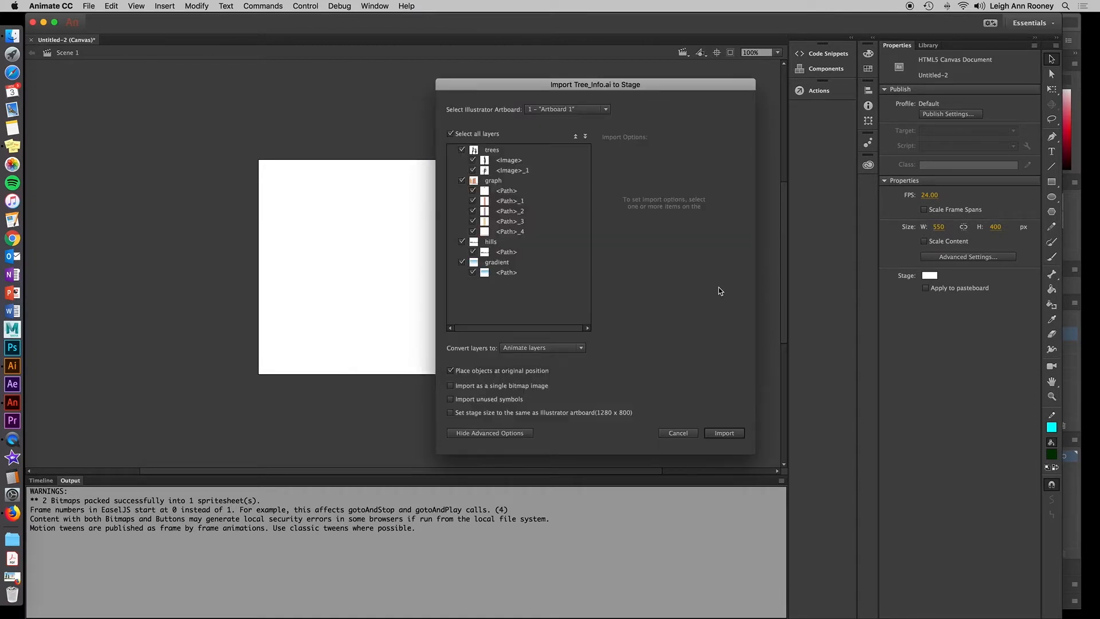
# Import all layers as Animate layers, placing objects at original position and matching the stage size to the 1280 x 800 artboard.
pyautogui.click(582, 348)
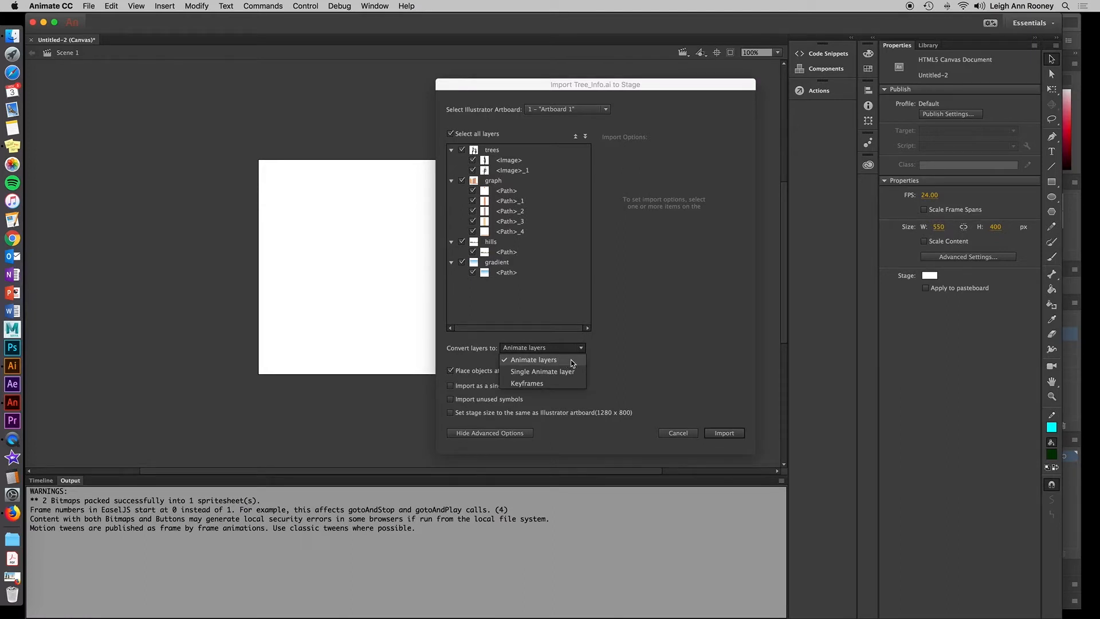
pyautogui.click(638, 358)
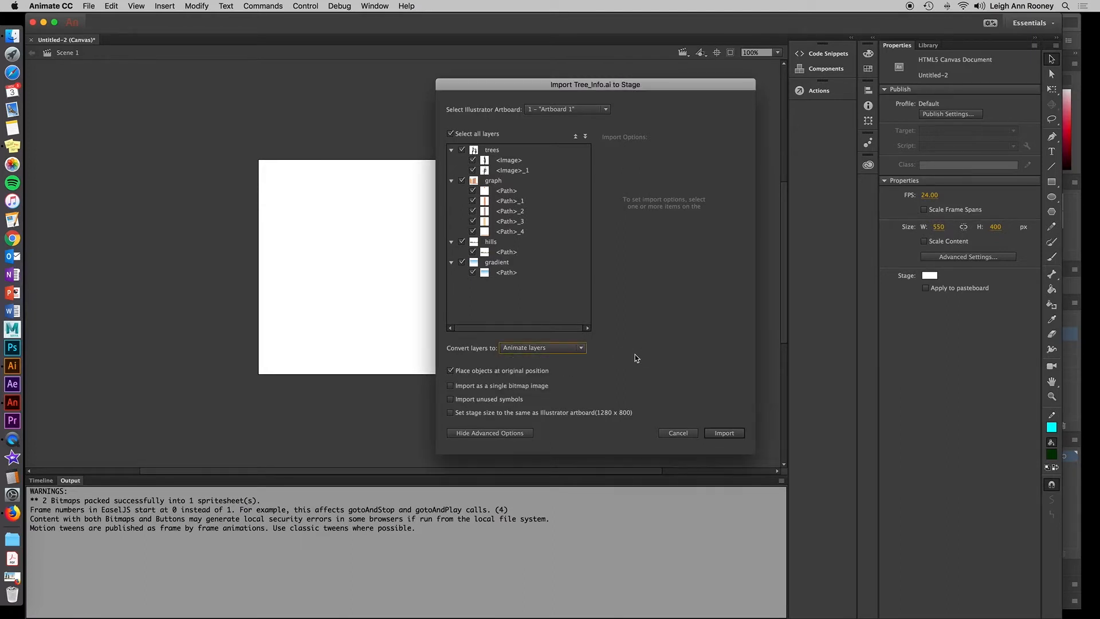
pyautogui.click(451, 414)
pyautogui.click(731, 434)
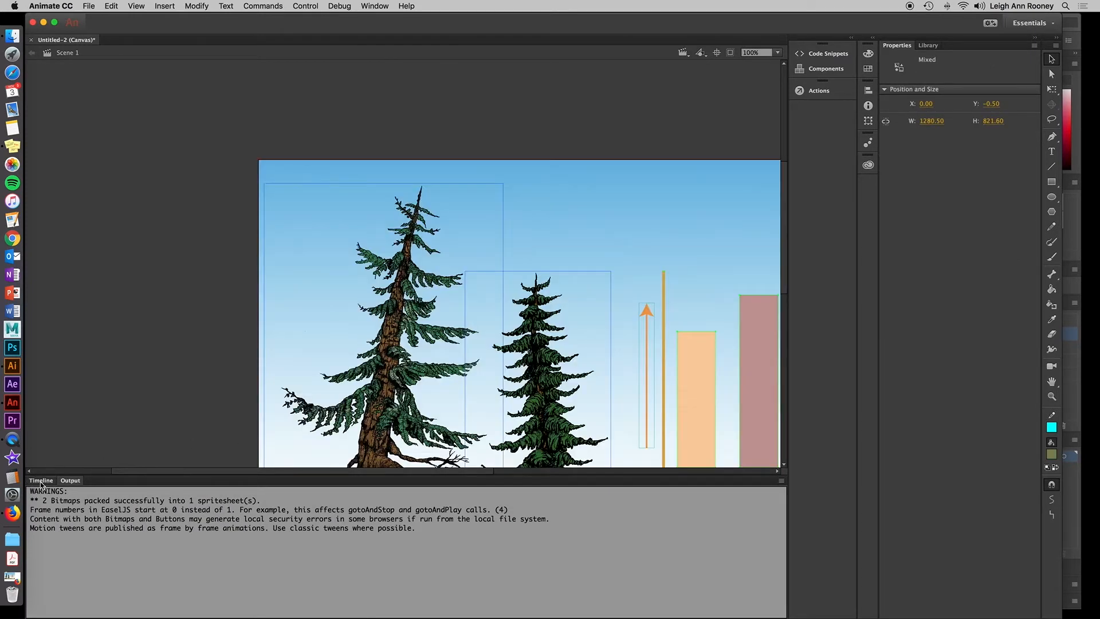
# Open the timeline and fit the stage in the window.
pyautogui.click(40, 481)
pyautogui.scroll(-5, 422, 331)
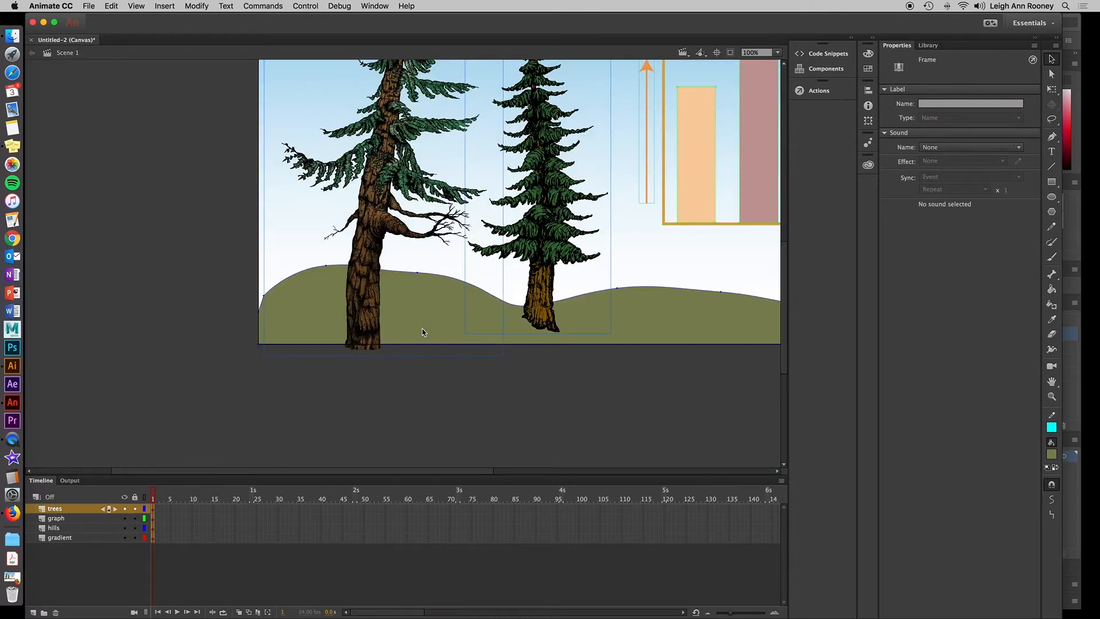
pyautogui.scroll(2, 413, 320)
pyautogui.click(777, 53)
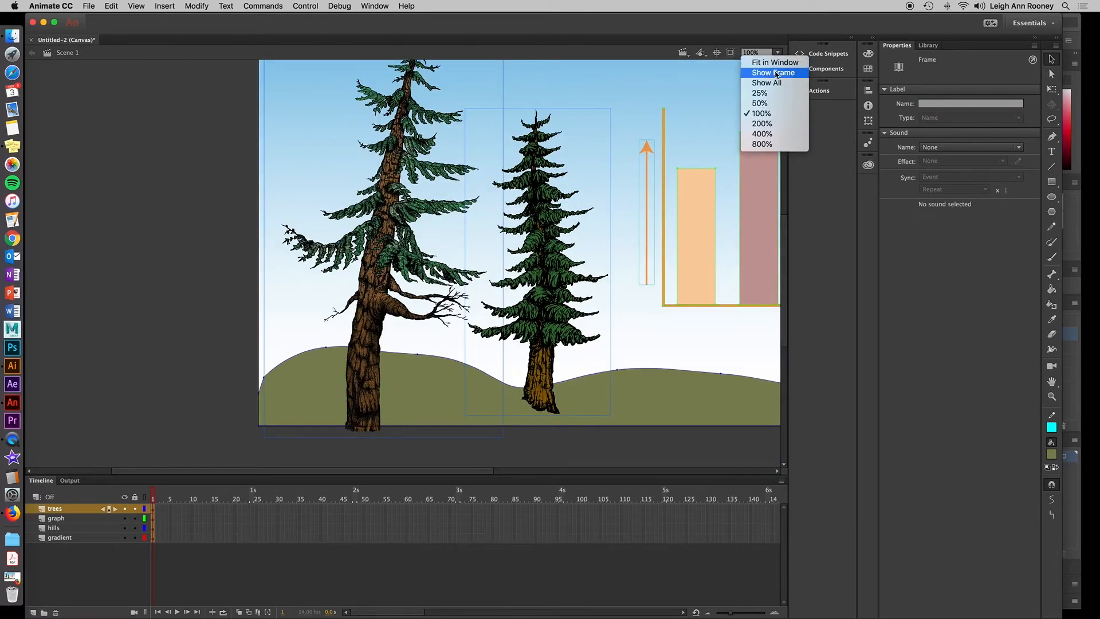
pyautogui.click(773, 62)
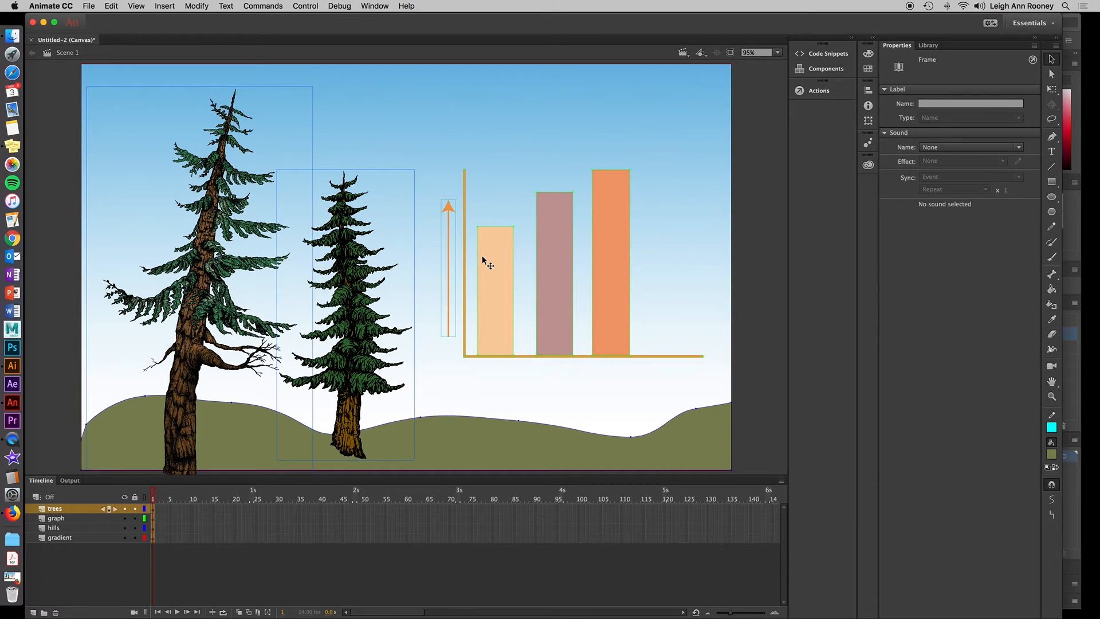
# Extend the trees, graph, hills and gradient layers with frames up to frame 24.
pyautogui.click(252, 510)
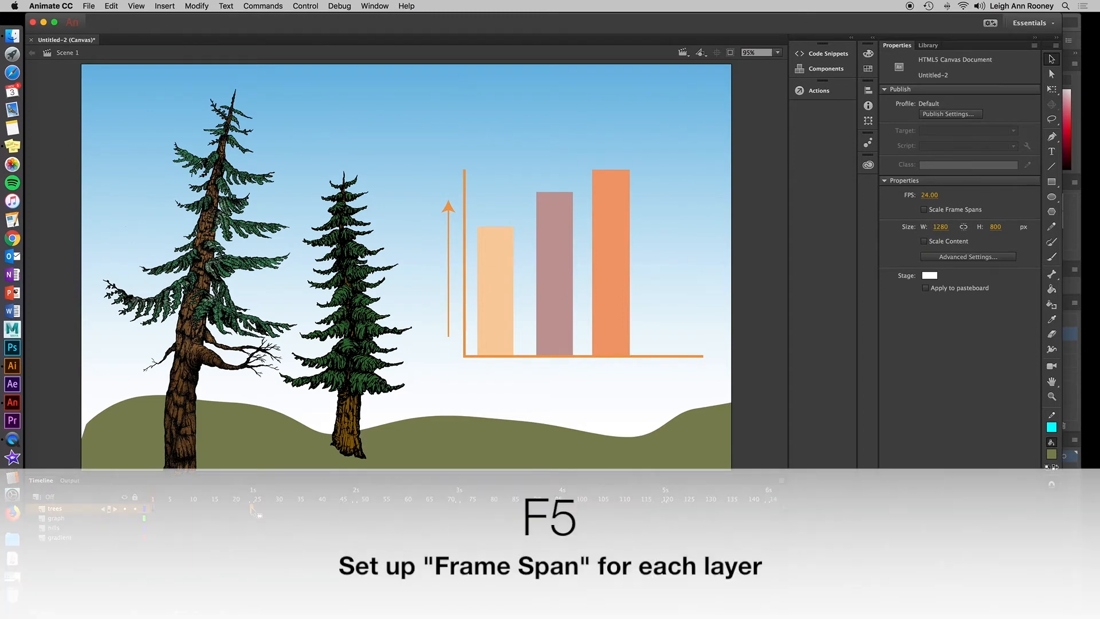
pyautogui.click(253, 509)
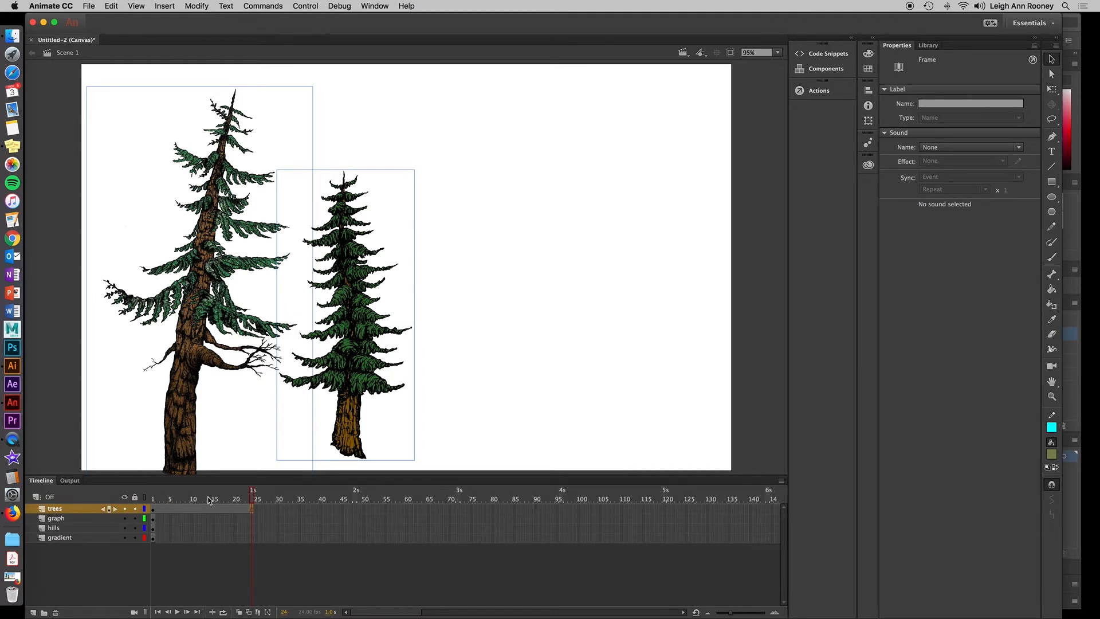
pyautogui.click(254, 521)
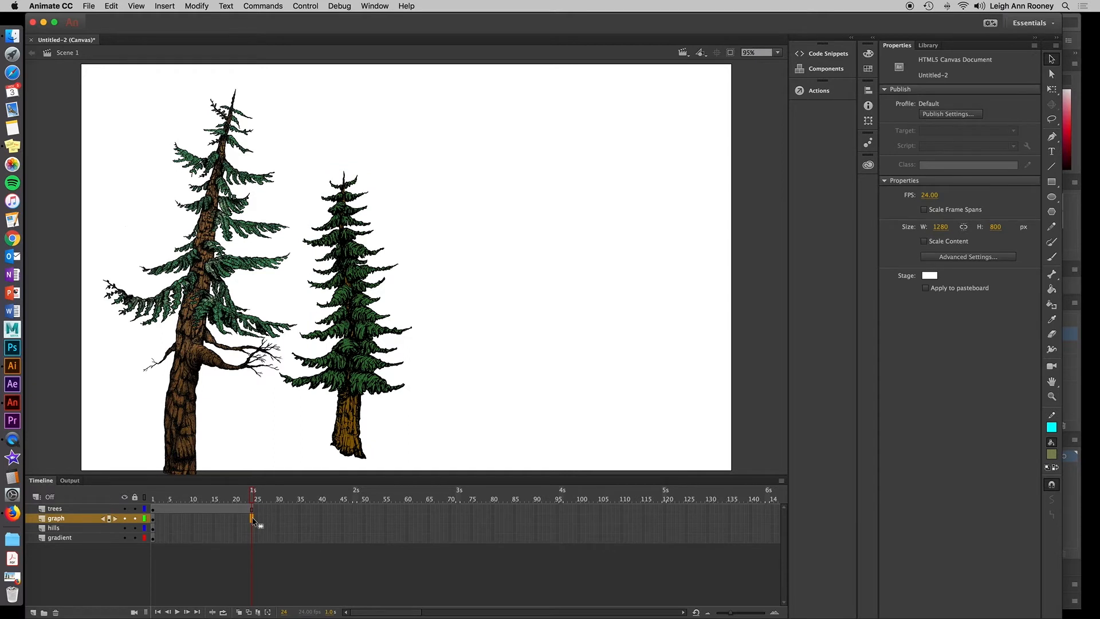
pyautogui.press('F5')
pyautogui.click(253, 528)
pyautogui.press('F5')
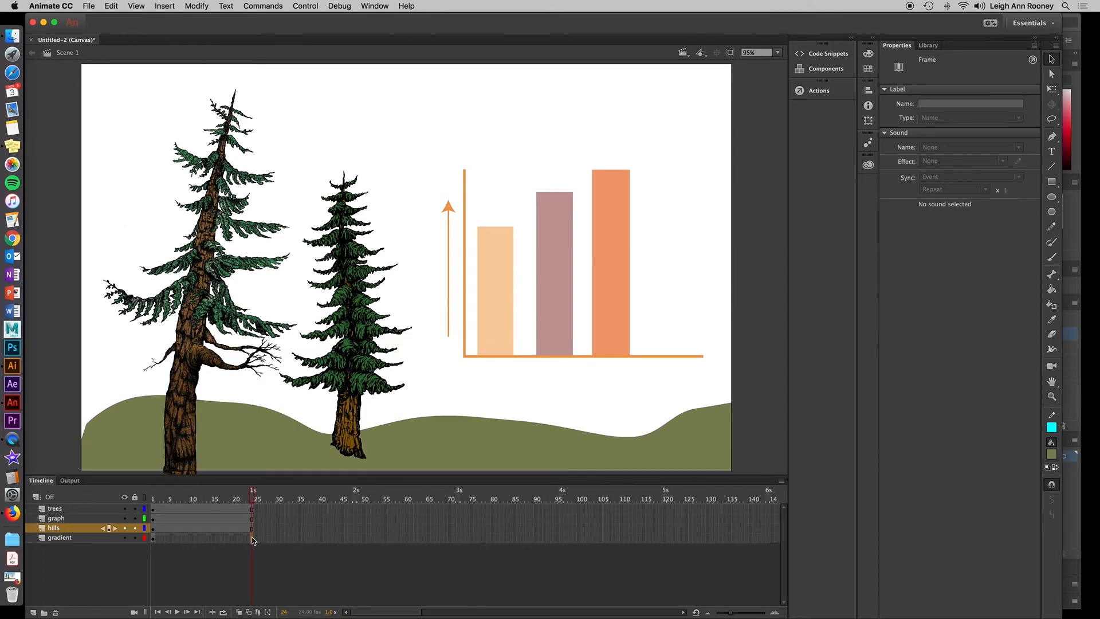
pyautogui.click(252, 538)
pyautogui.press('F5')
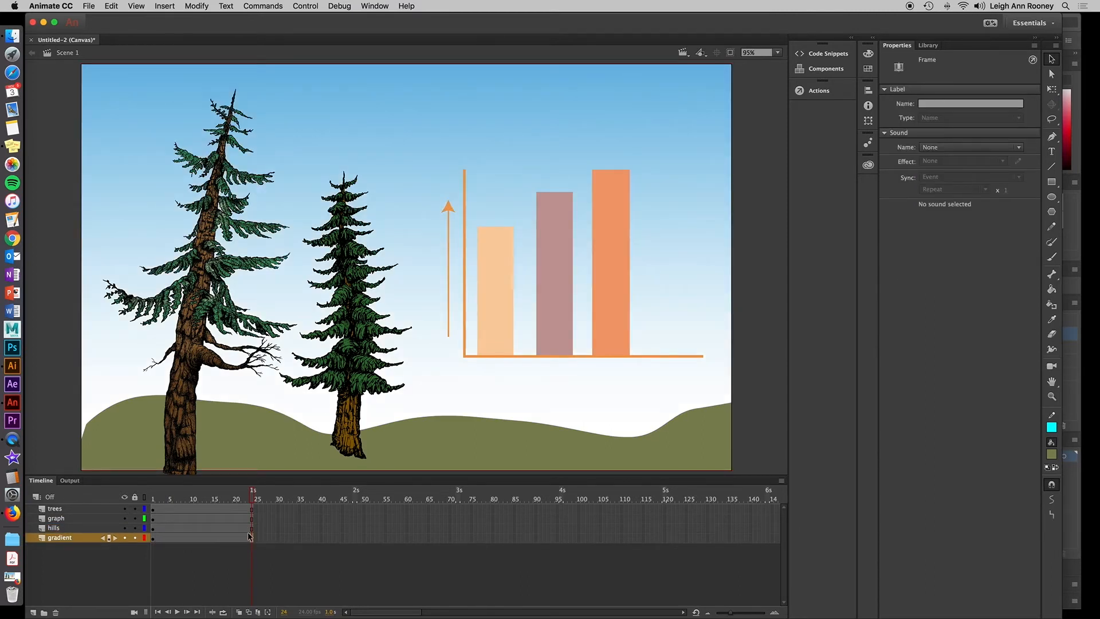
# Create a motion tween on the trees layer, converting its objects to a symbol.
pyautogui.click(195, 510)
pyautogui.click(194, 510)
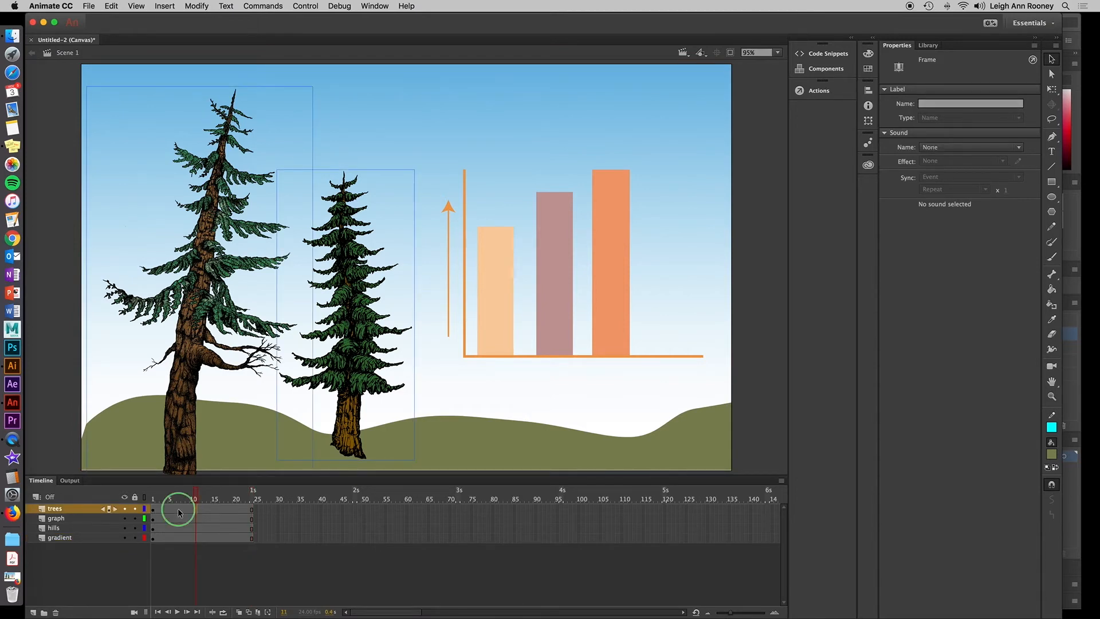
pyautogui.rightClick(178, 512)
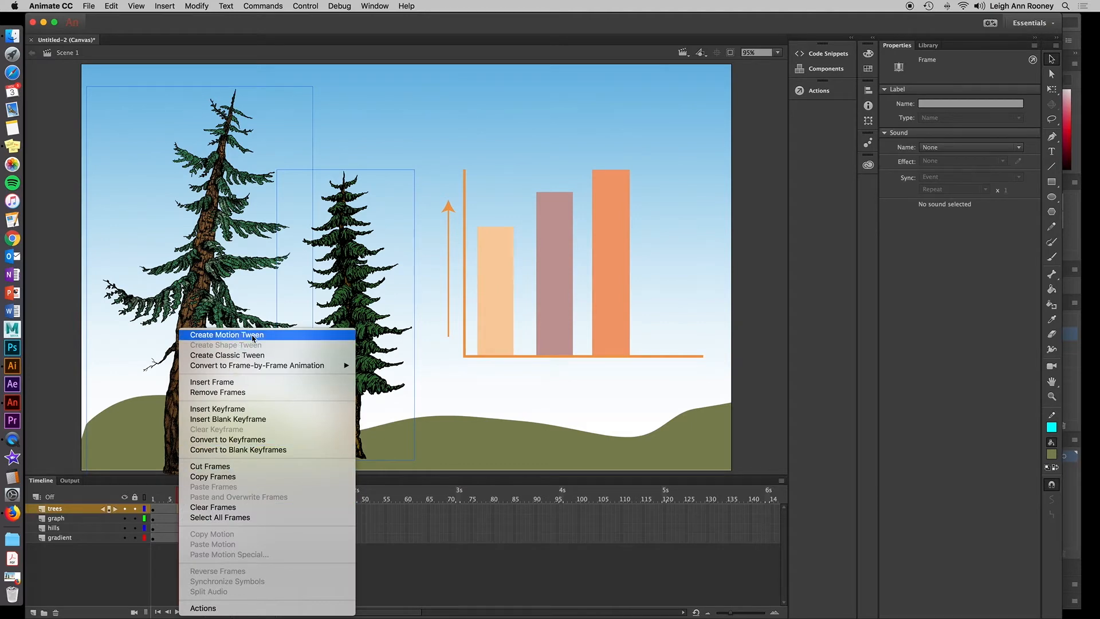
pyautogui.click(288, 340)
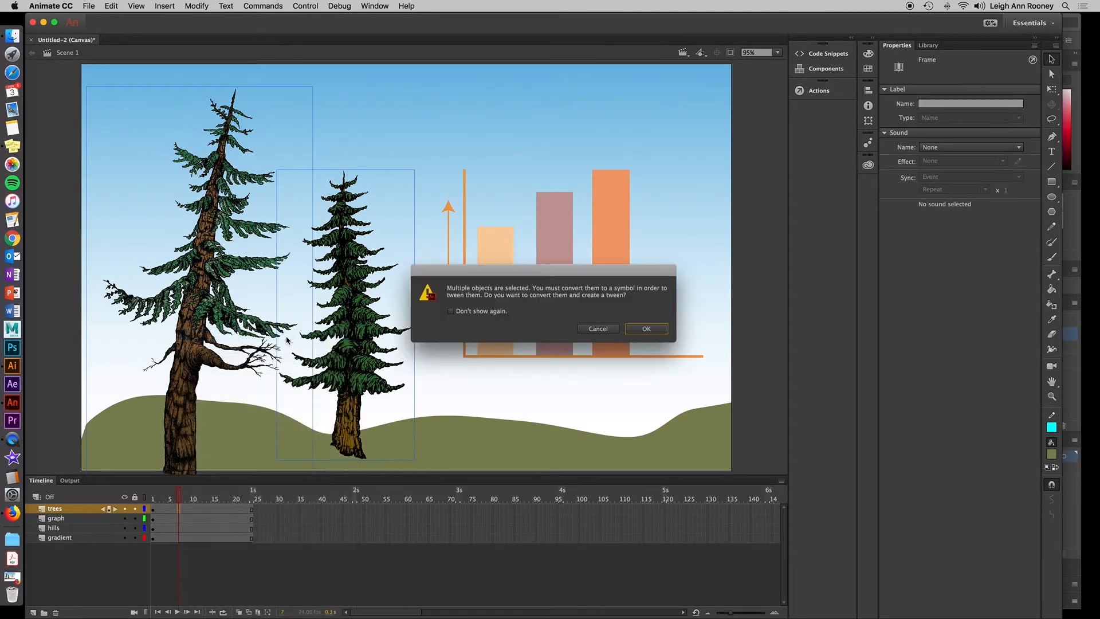
pyautogui.click(646, 329)
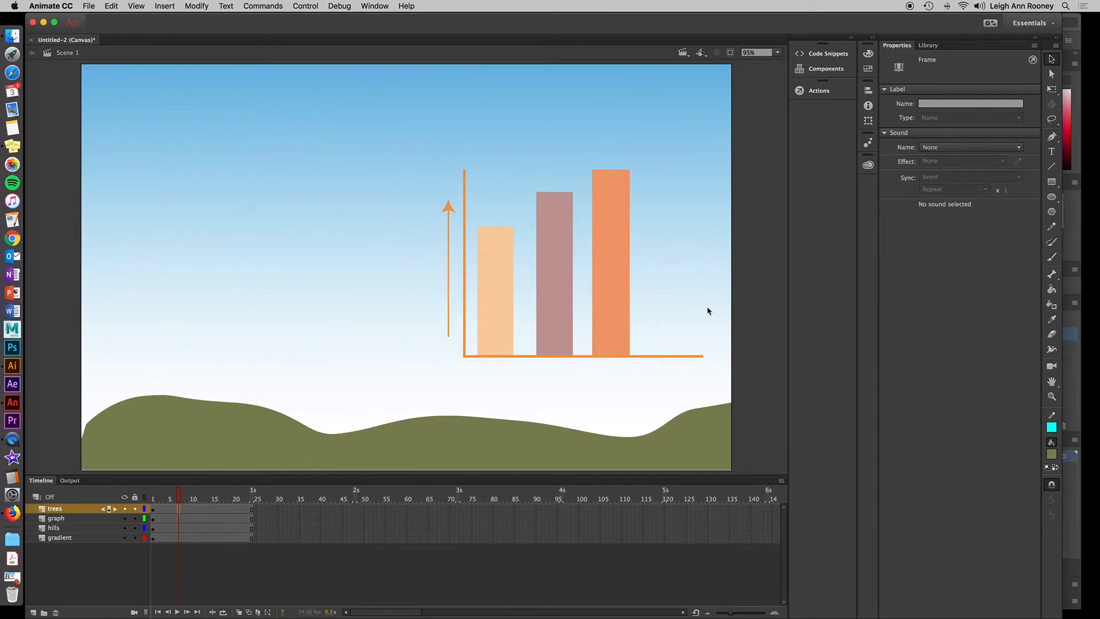
# Rename the new library symbol as trees.
pyautogui.click(928, 45)
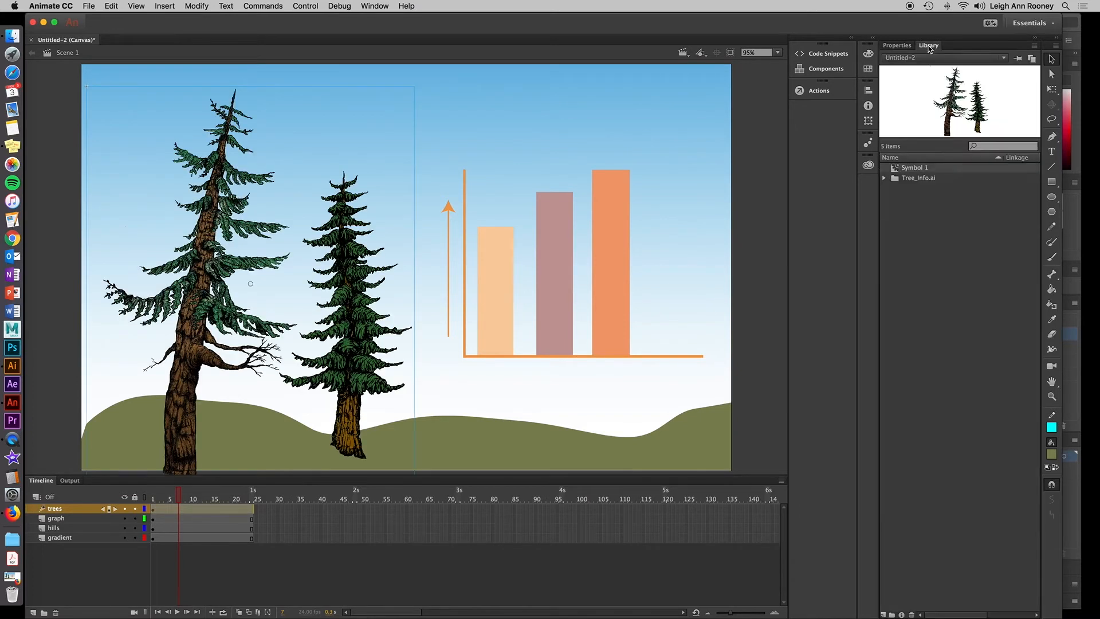
pyautogui.doubleClick(920, 168)
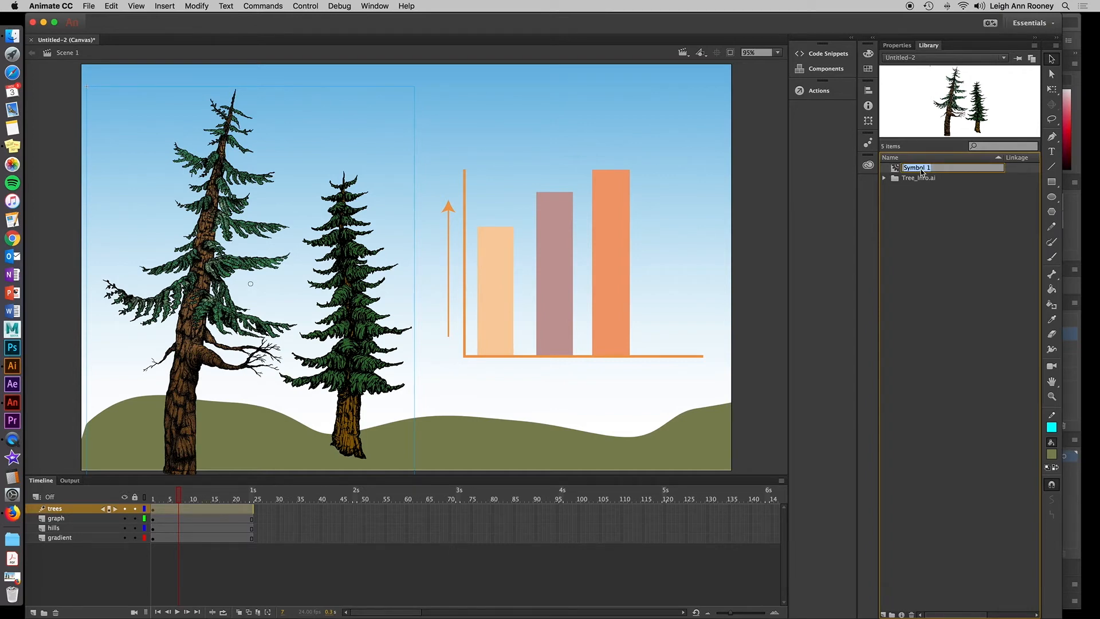
pyautogui.write('trees')
pyautogui.press('Return')
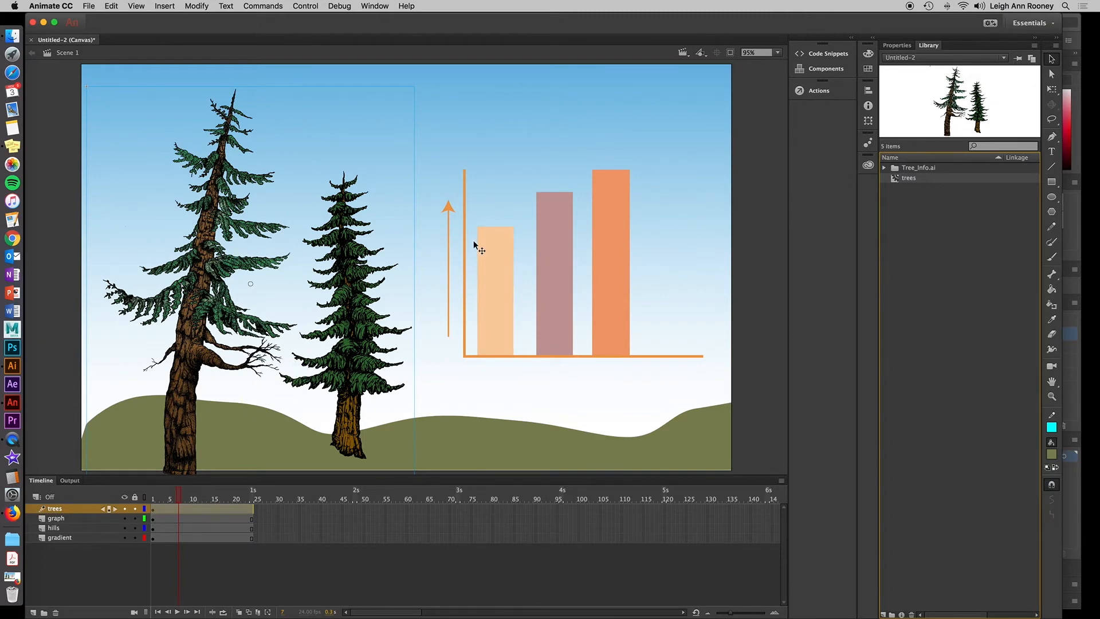
# Insert a keyframe for all properties at frame 22 of the trees tween.
pyautogui.moveTo(178, 498); pyautogui.dragTo(244, 504)
pyautogui.click(245, 509)
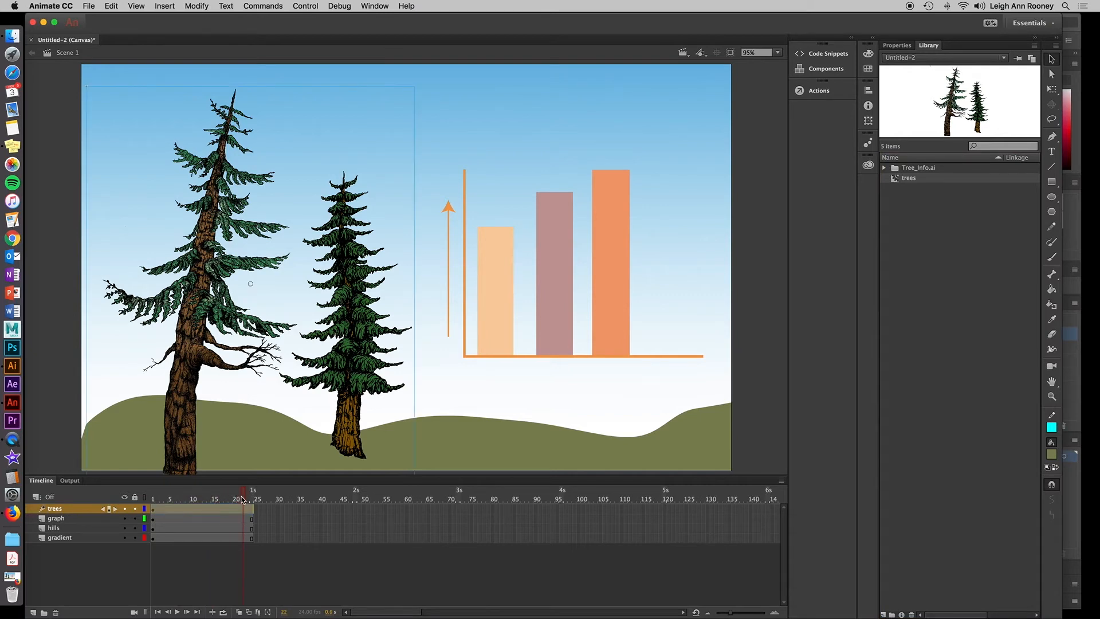
pyautogui.rightClick(244, 509)
pyautogui.moveTo(313, 400)
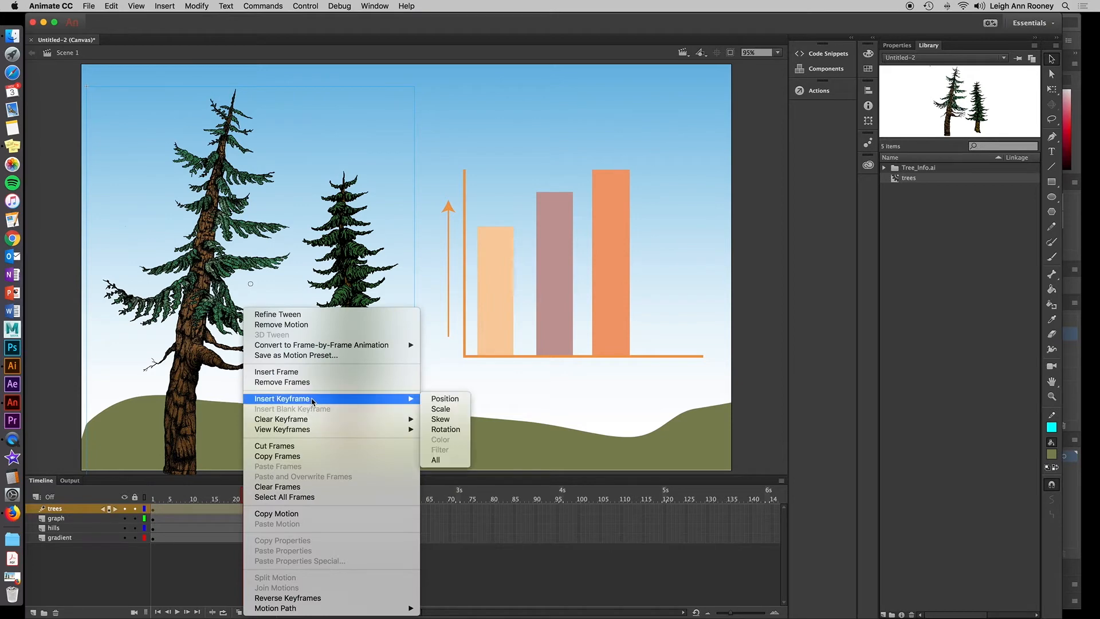
pyautogui.click(447, 460)
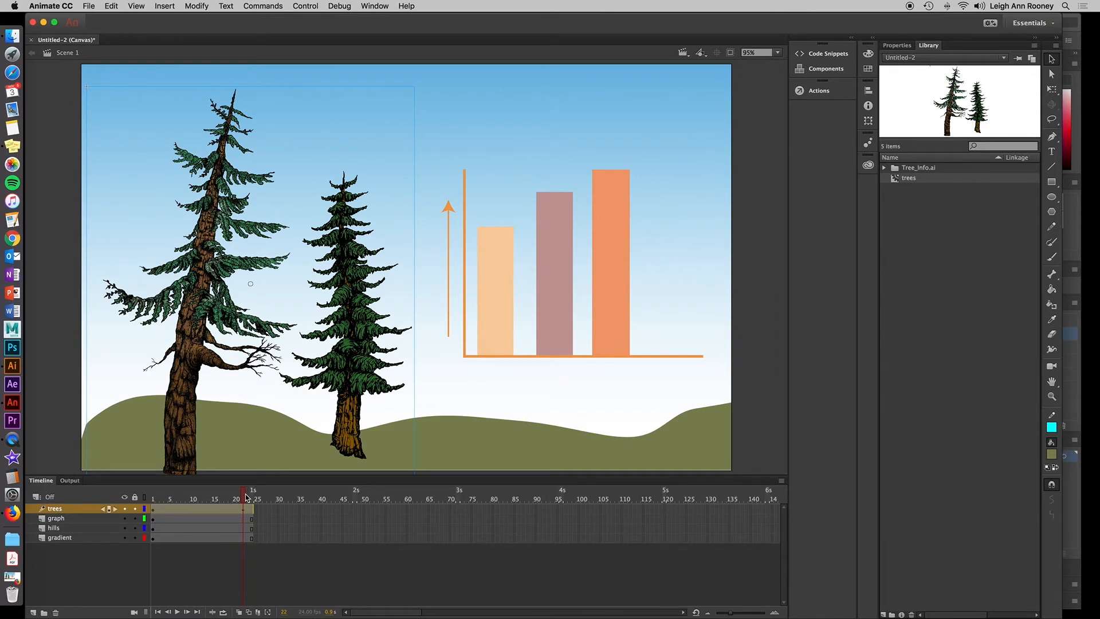
# Insert a keyframe for all properties at frame 1 of the trees tween.
pyautogui.moveTo(243, 498); pyautogui.dragTo(163, 500)
pyautogui.click(160, 506)
pyautogui.rightClick(161, 508)
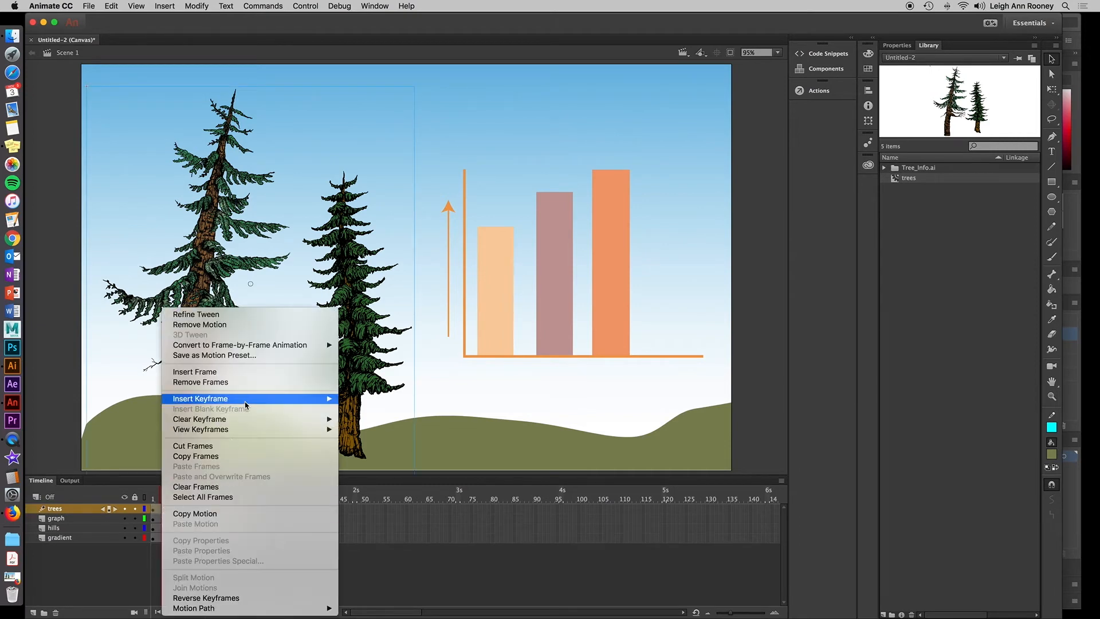
pyautogui.moveTo(245, 401)
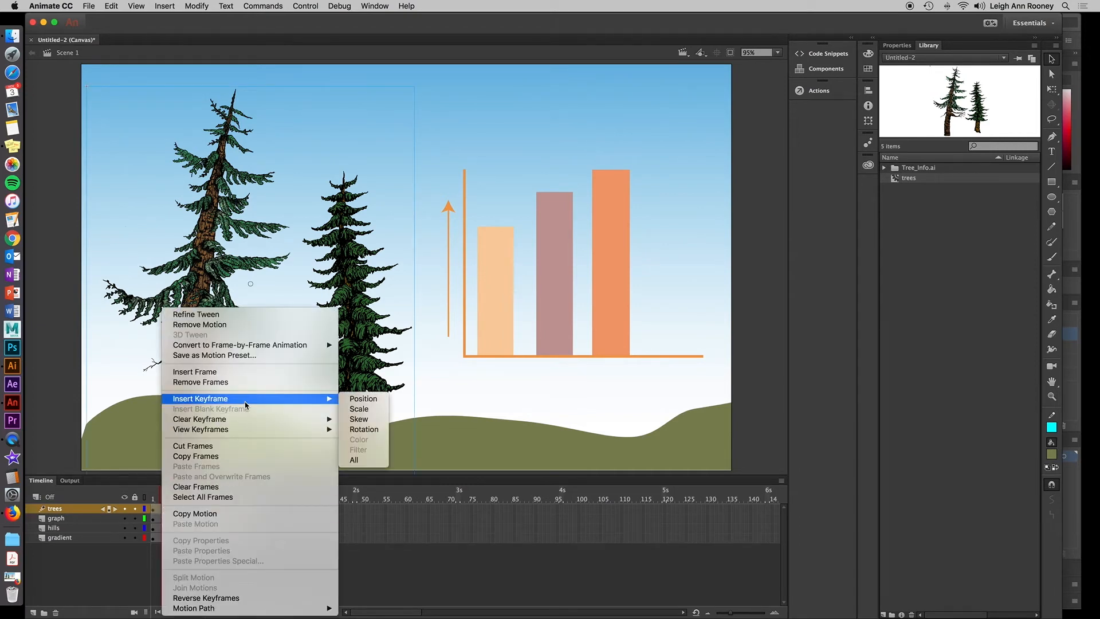
pyautogui.click(374, 463)
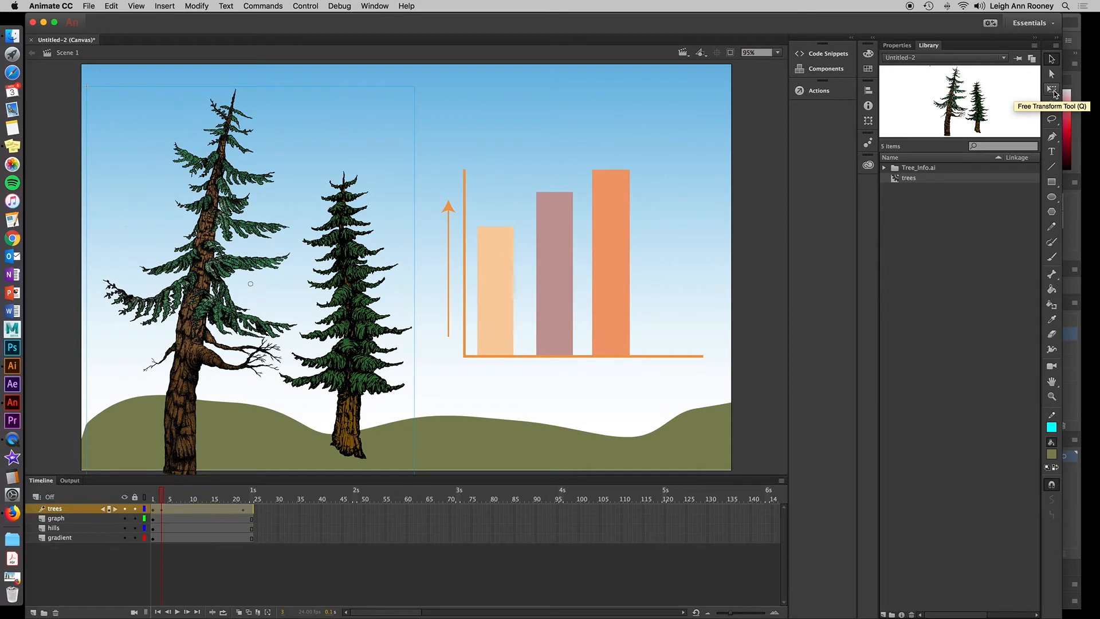
# With the Free Transform tool, shrink the trees at frame 1 and move them down onto the hill.
pyautogui.click(1053, 90)
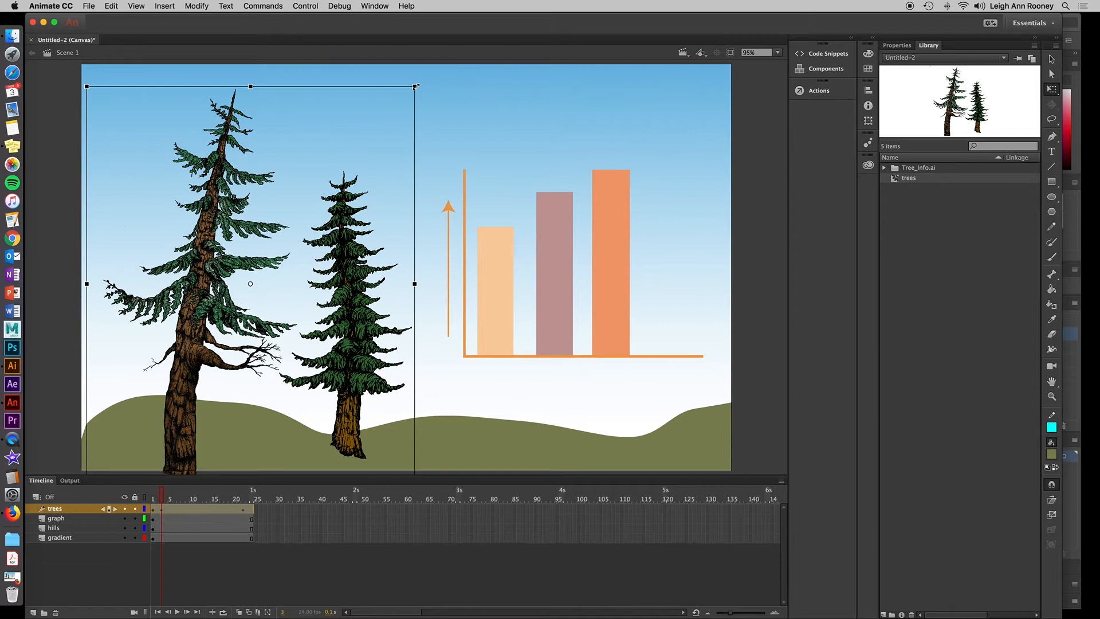
pyautogui.moveTo(414, 86); pyautogui.dragTo(361, 167)
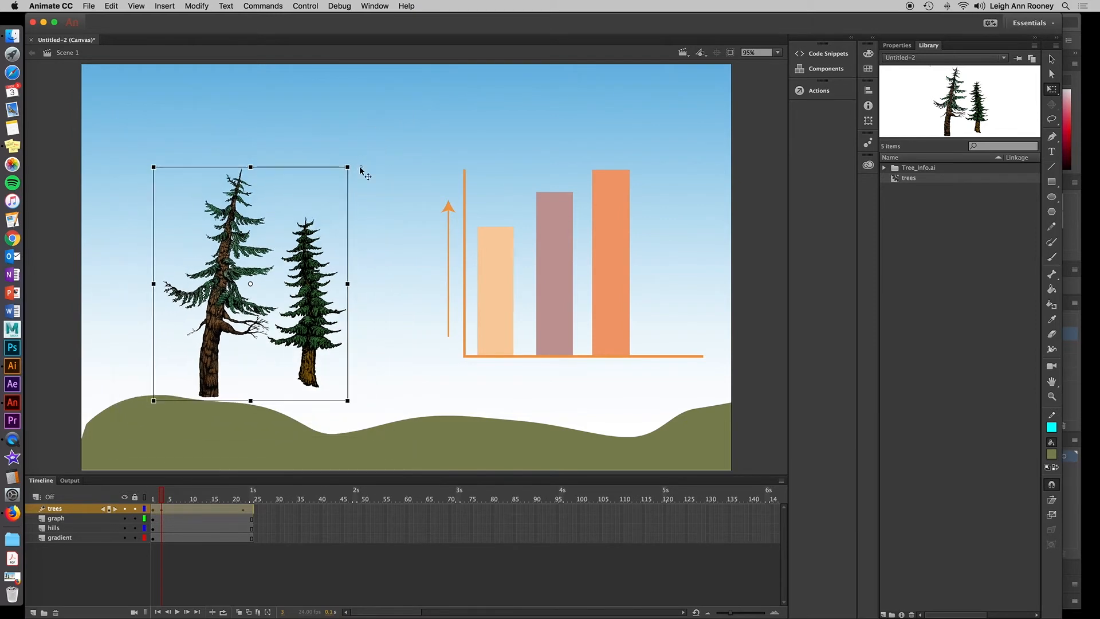
pyautogui.moveTo(299, 299); pyautogui.dragTo(253, 377)
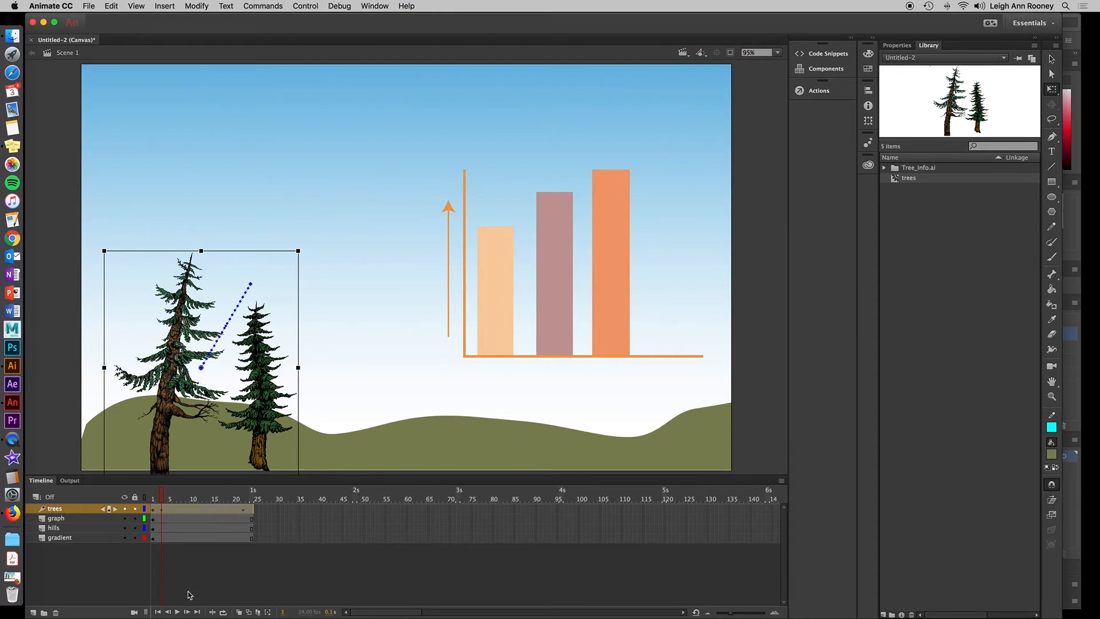
pyautogui.click(177, 611)
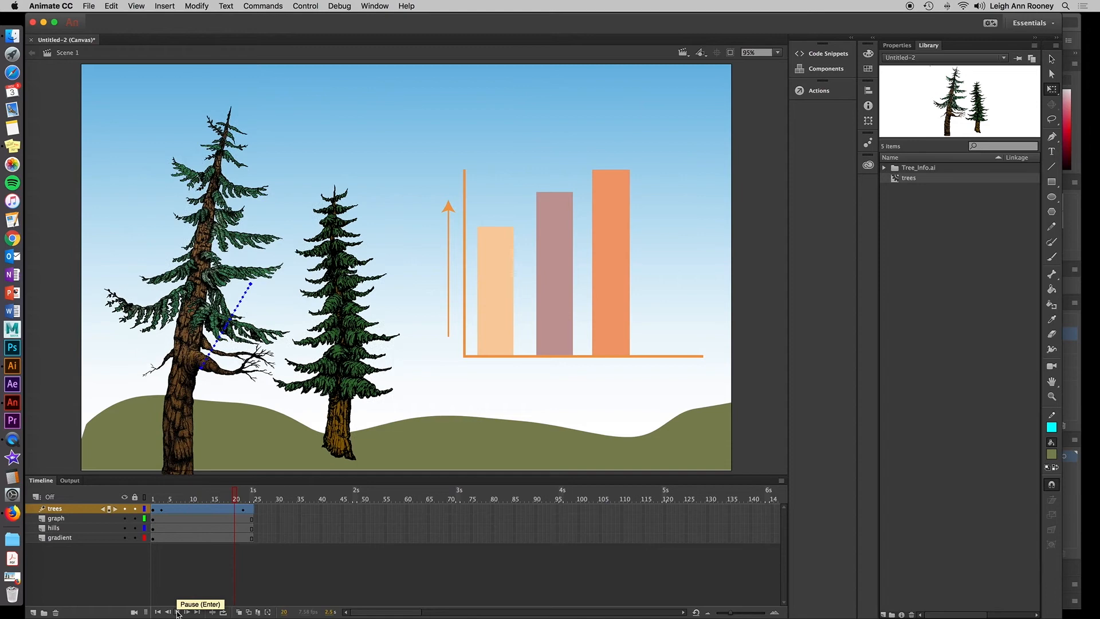
# Apply a Simple (Fast) ease with 75 easing to the trees tween in the refined tween view, then leave that view.
pyautogui.rightClick(197, 506)
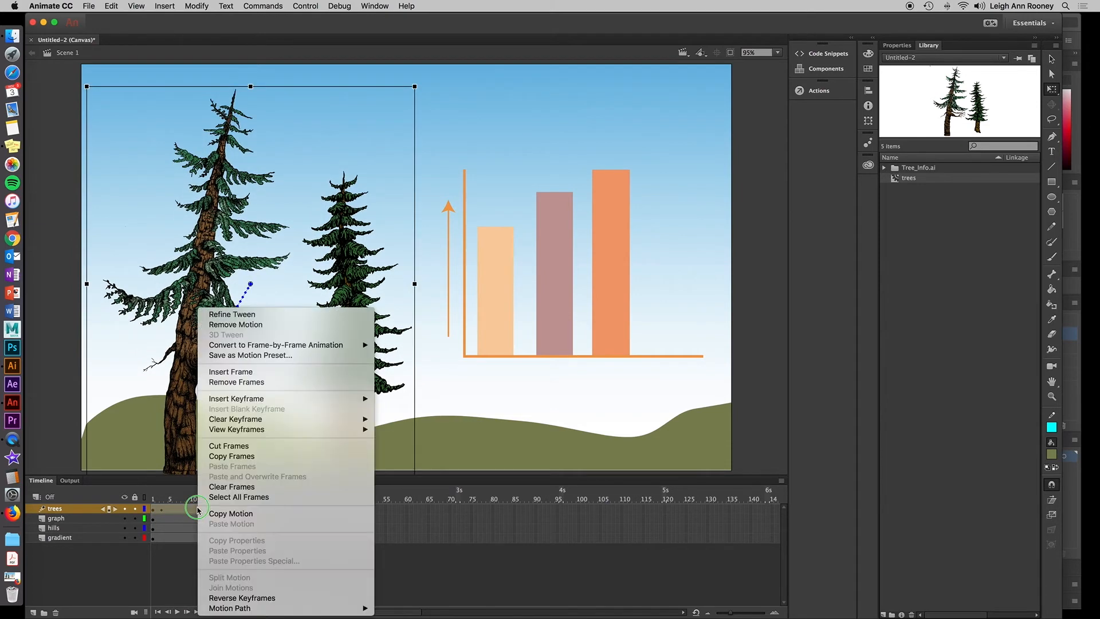
pyautogui.click(236, 314)
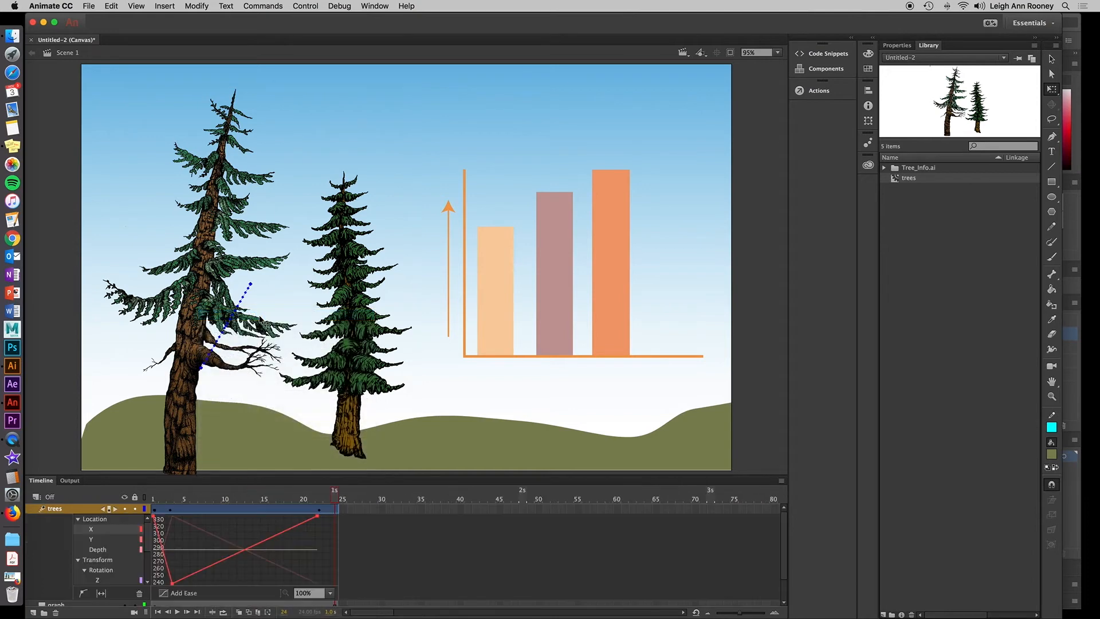
pyautogui.click(167, 594)
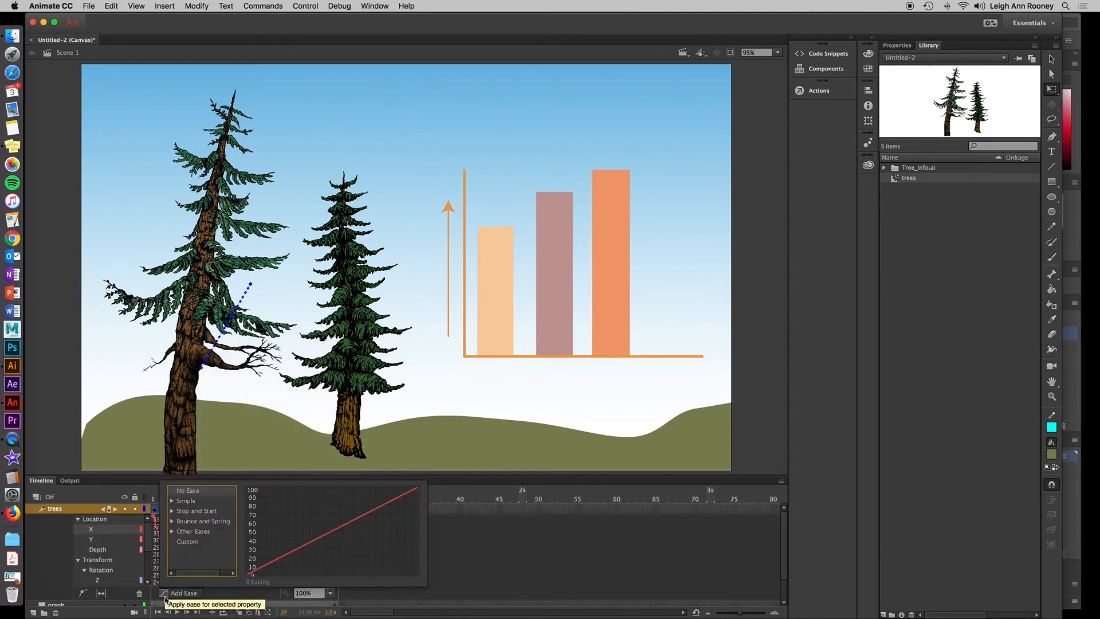
pyautogui.click(172, 500)
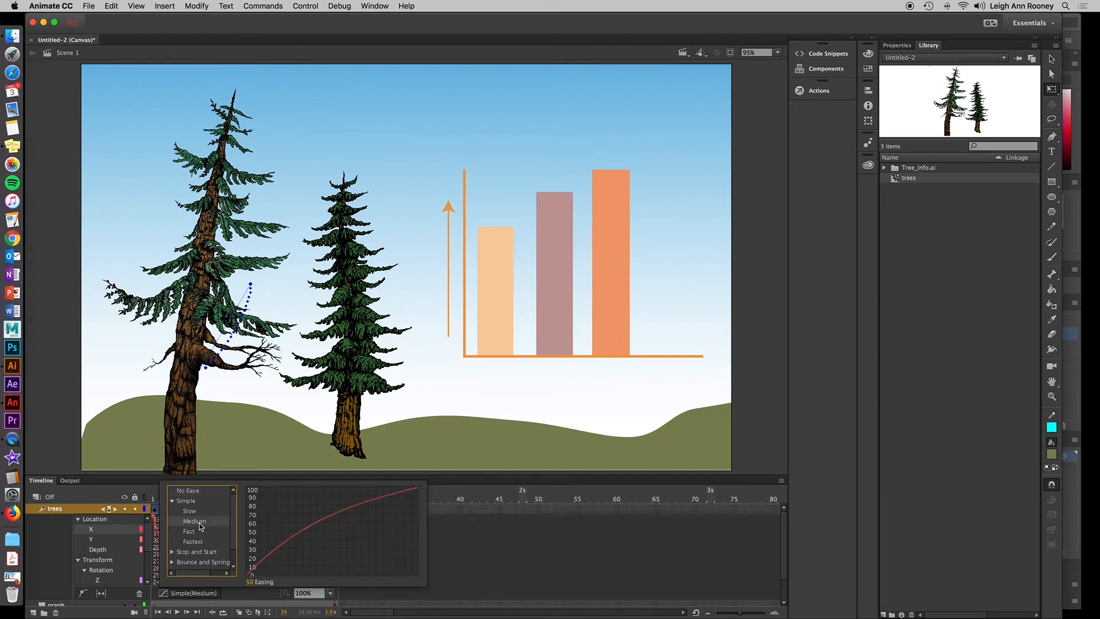
pyautogui.click(201, 532)
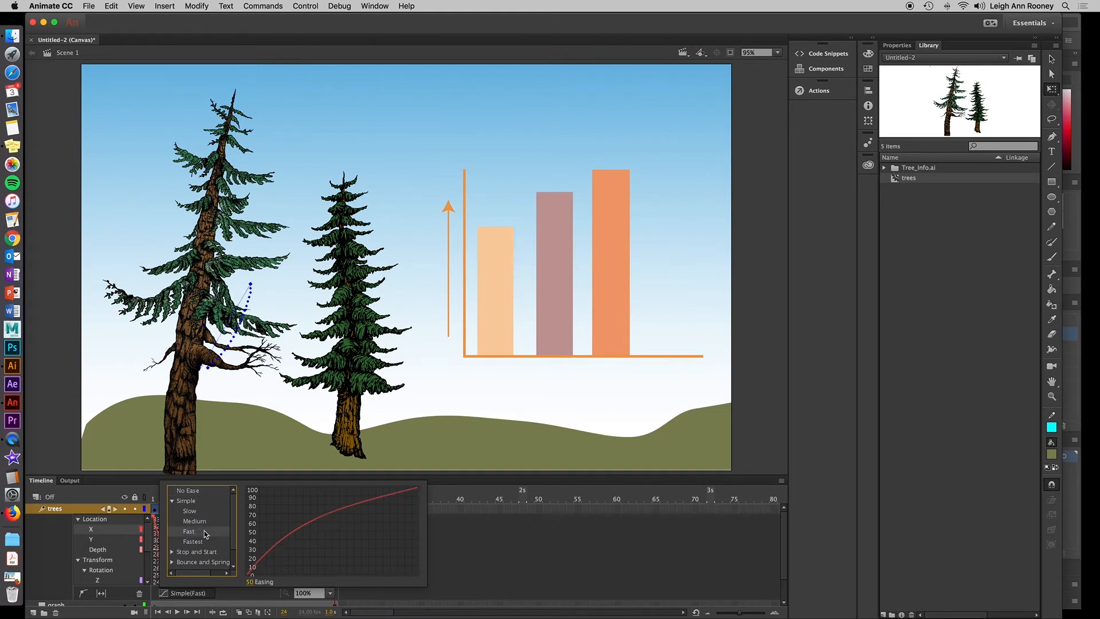
pyautogui.moveTo(251, 583); pyautogui.dragTo(265, 585)
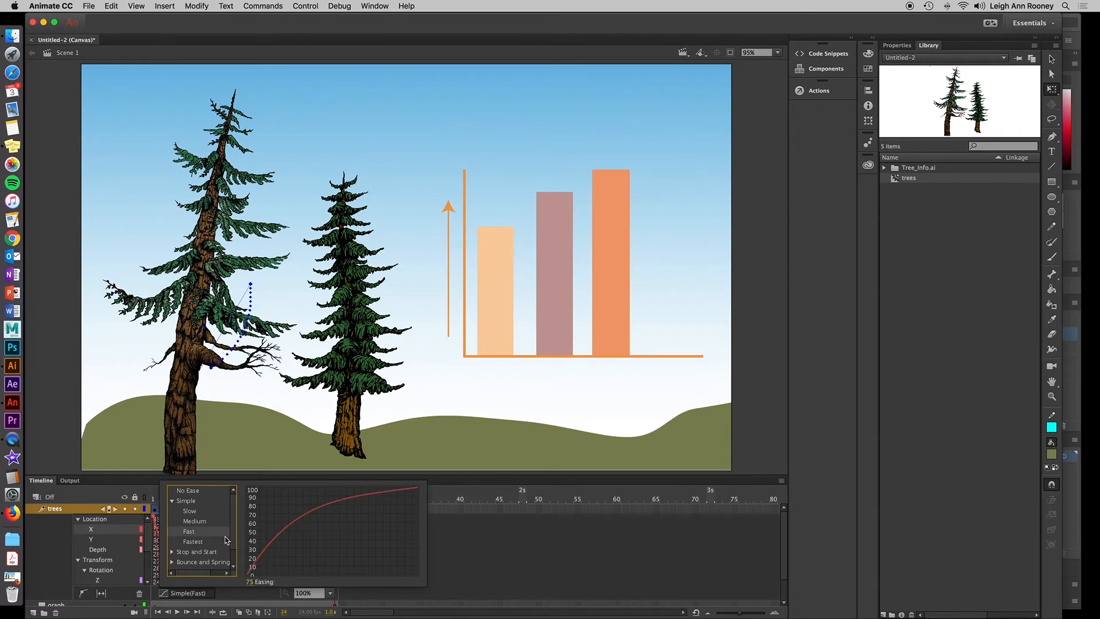
pyautogui.click(453, 534)
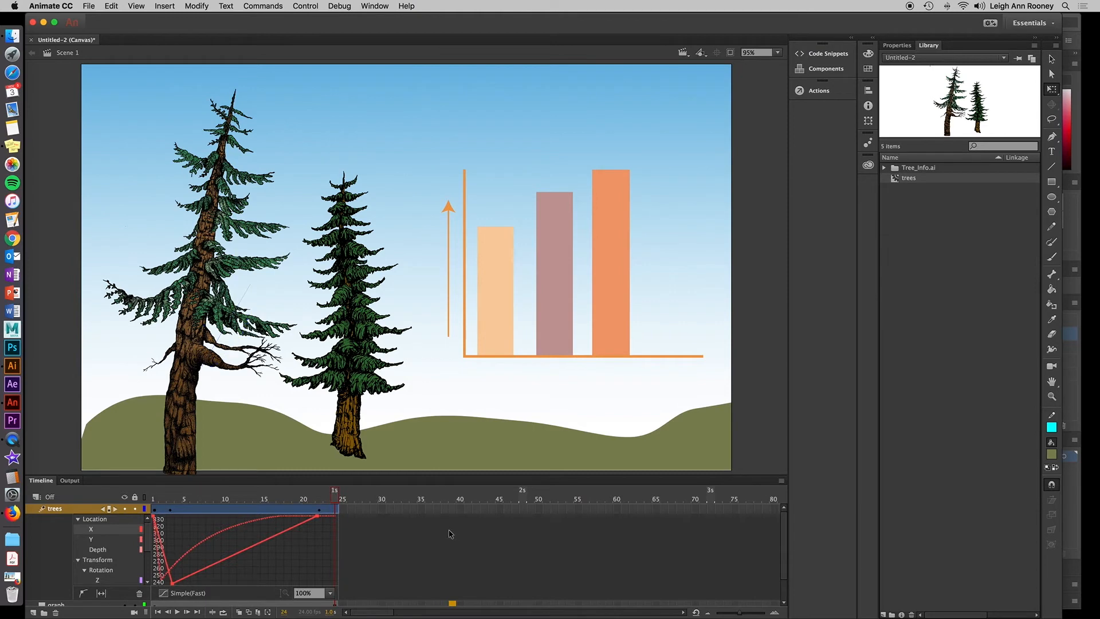
pyautogui.rightClick(241, 514)
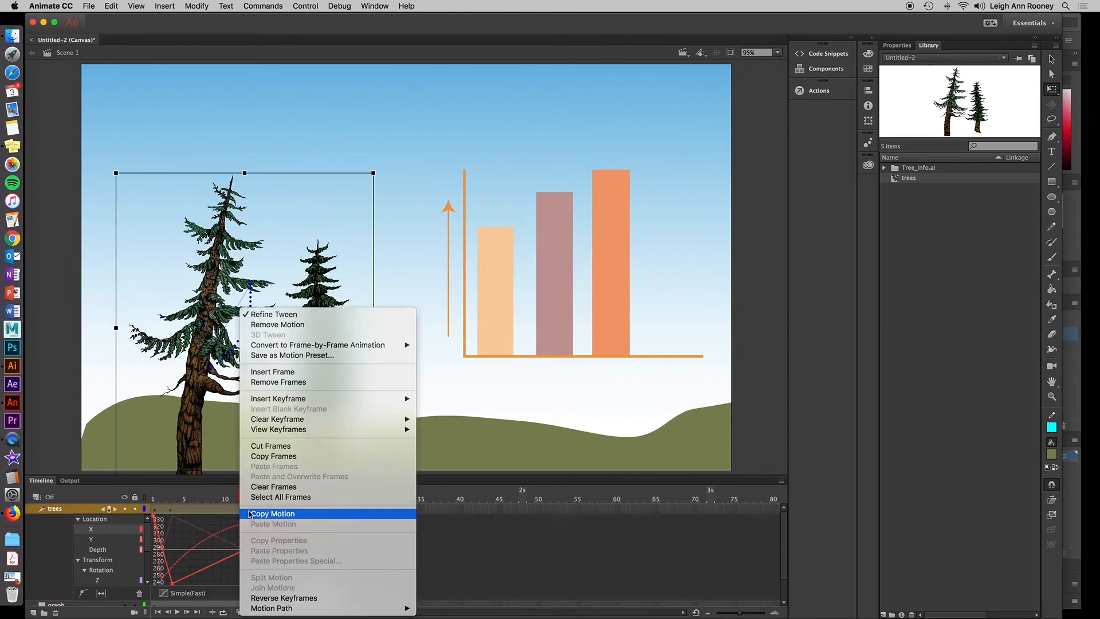
pyautogui.click(287, 316)
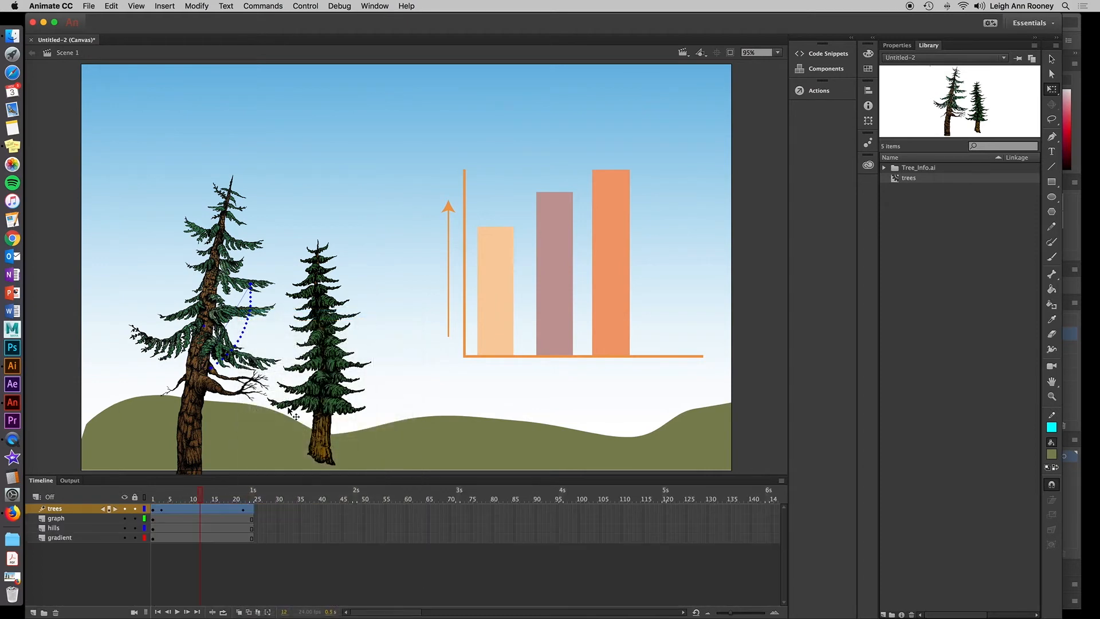
# Play the tree animation from frame 1 and test the movie in the browser, then return to the timeline.
pyautogui.moveTo(199, 494); pyautogui.dragTo(152, 496)
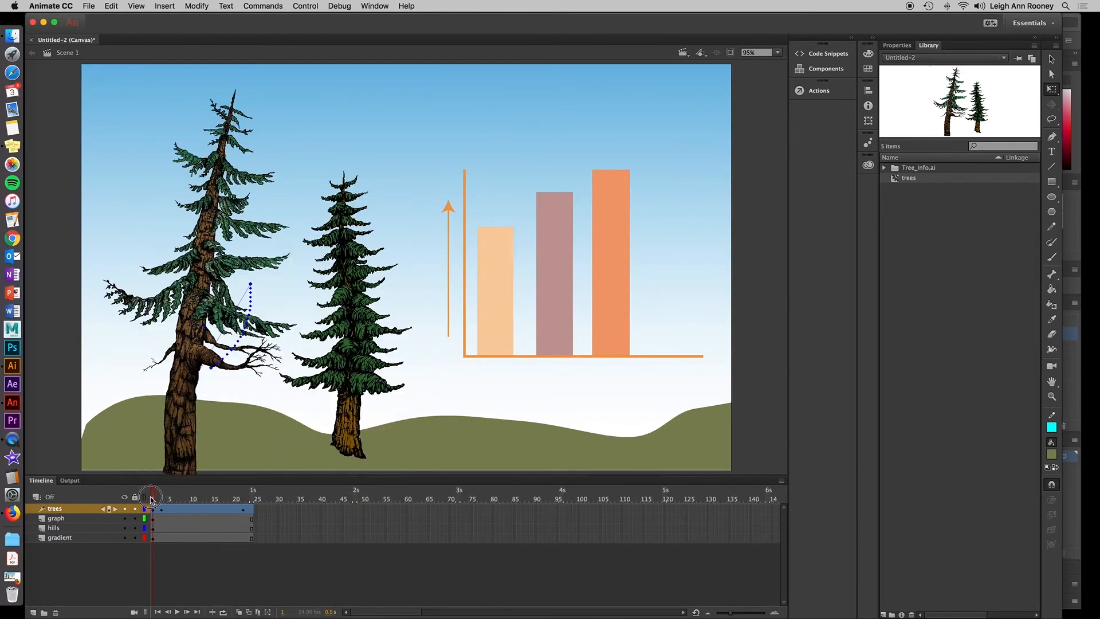
pyautogui.click(177, 612)
pyautogui.click(306, 5)
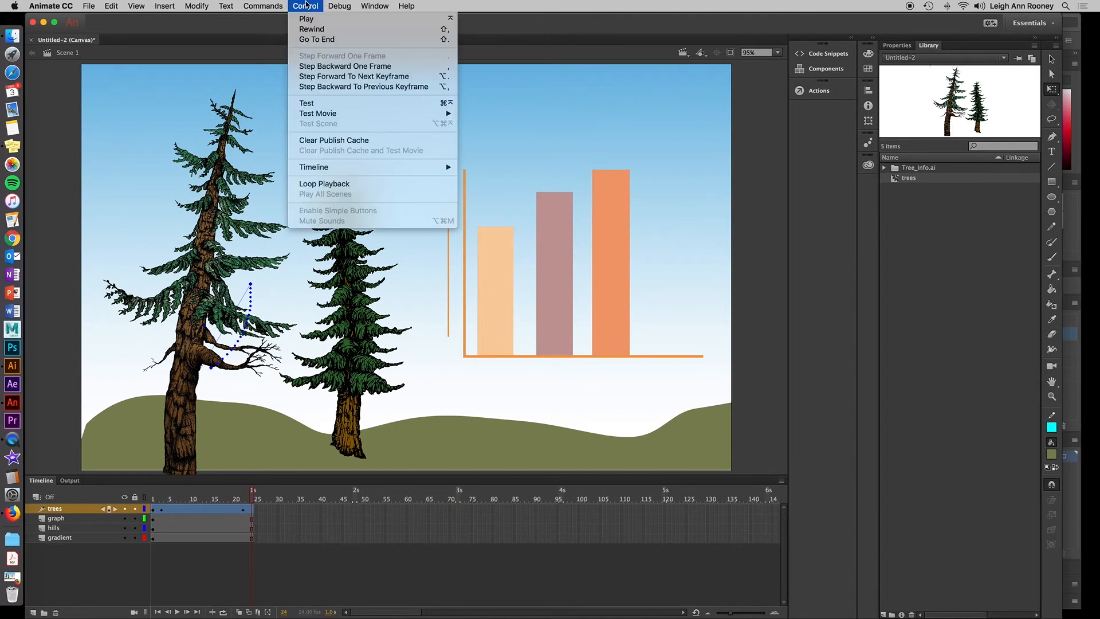
pyautogui.click(337, 104)
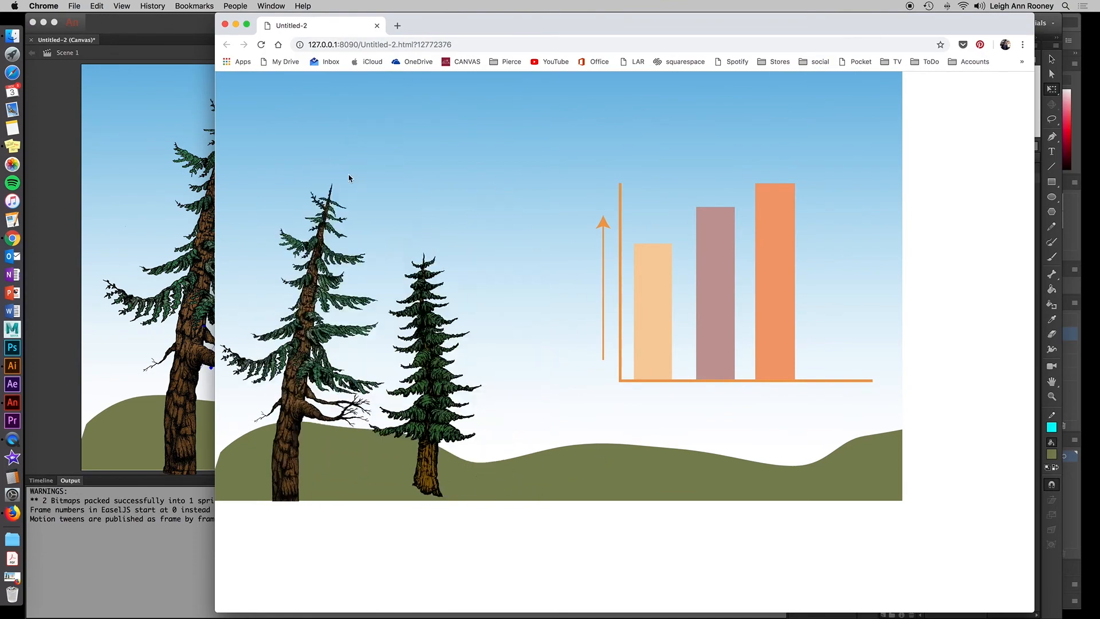
pyautogui.click(376, 26)
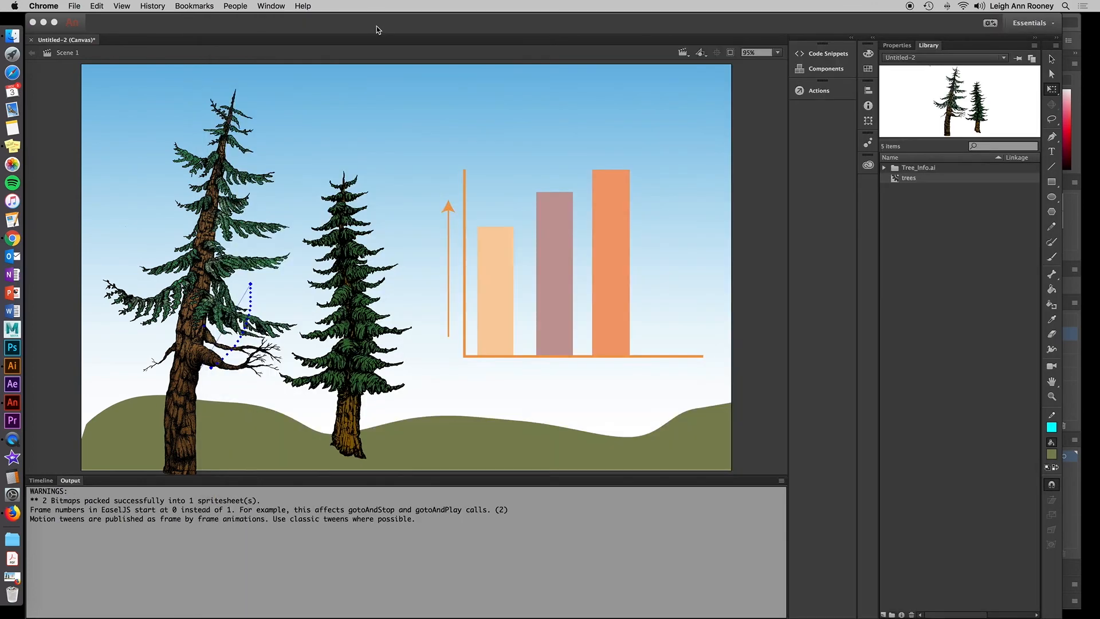
pyautogui.click(316, 27)
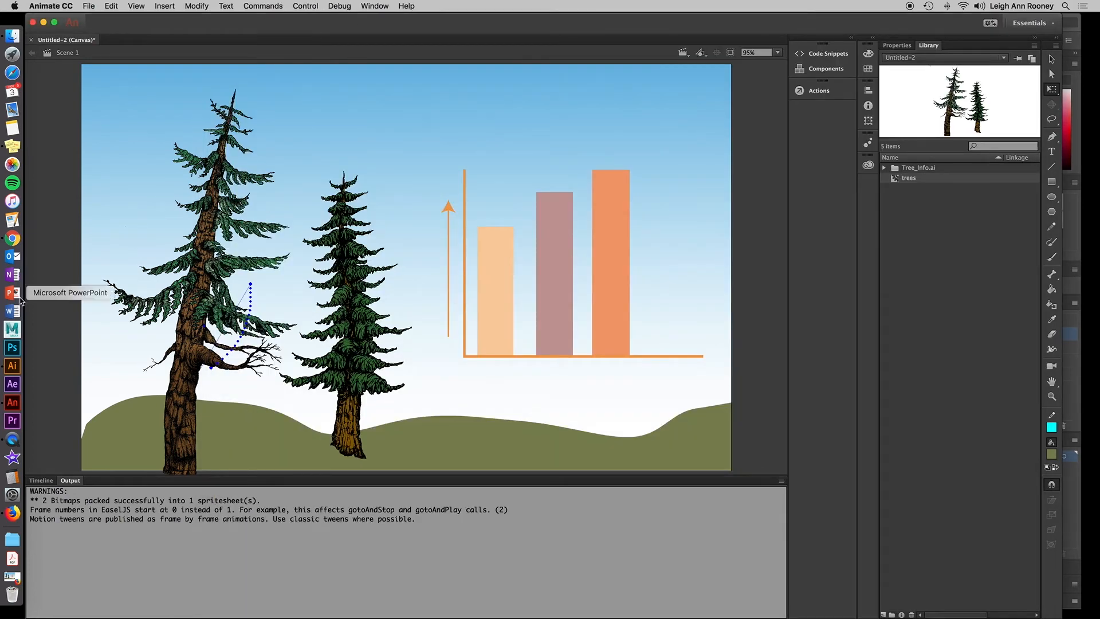
pyautogui.click(47, 481)
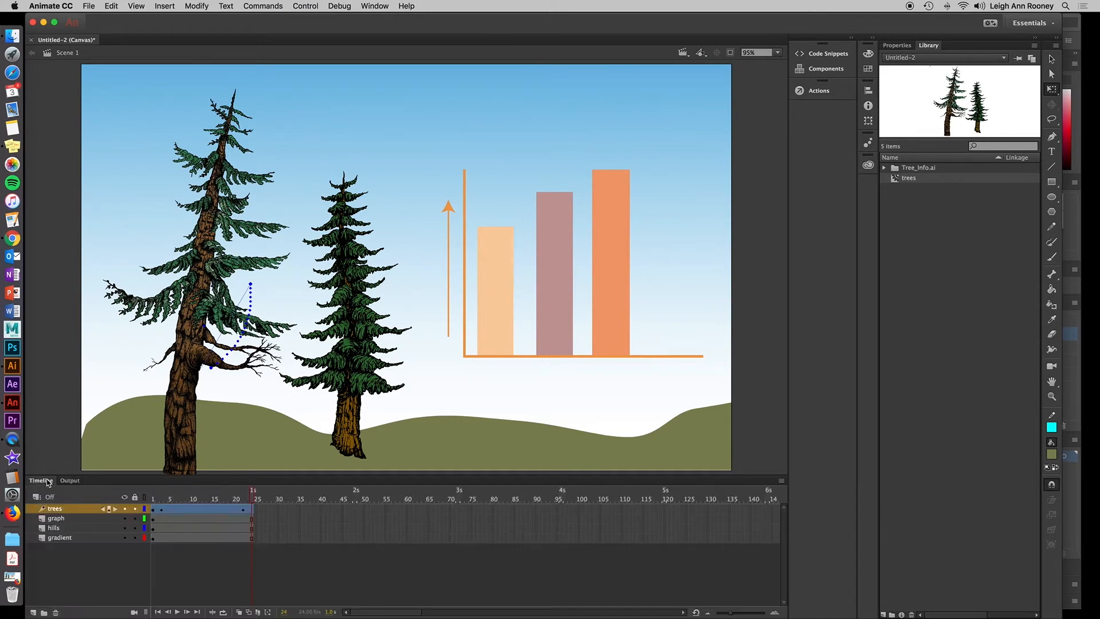
# Add the Stop at this Frame code snippet at frame 24 and edit the call to this.stop(24).
pyautogui.click(253, 509)
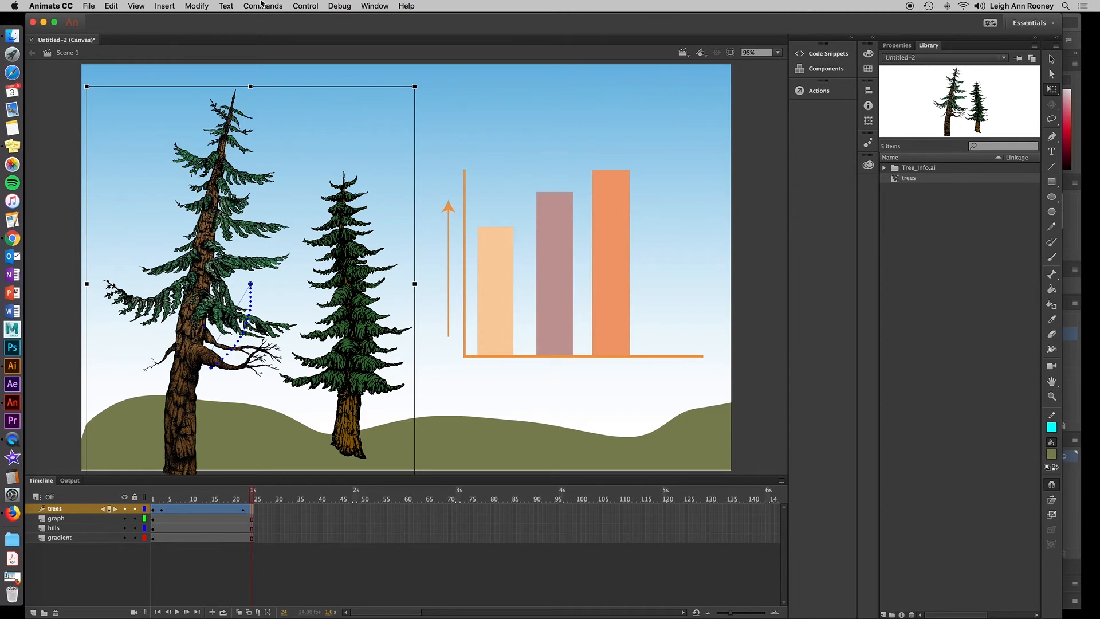
pyautogui.click(376, 6)
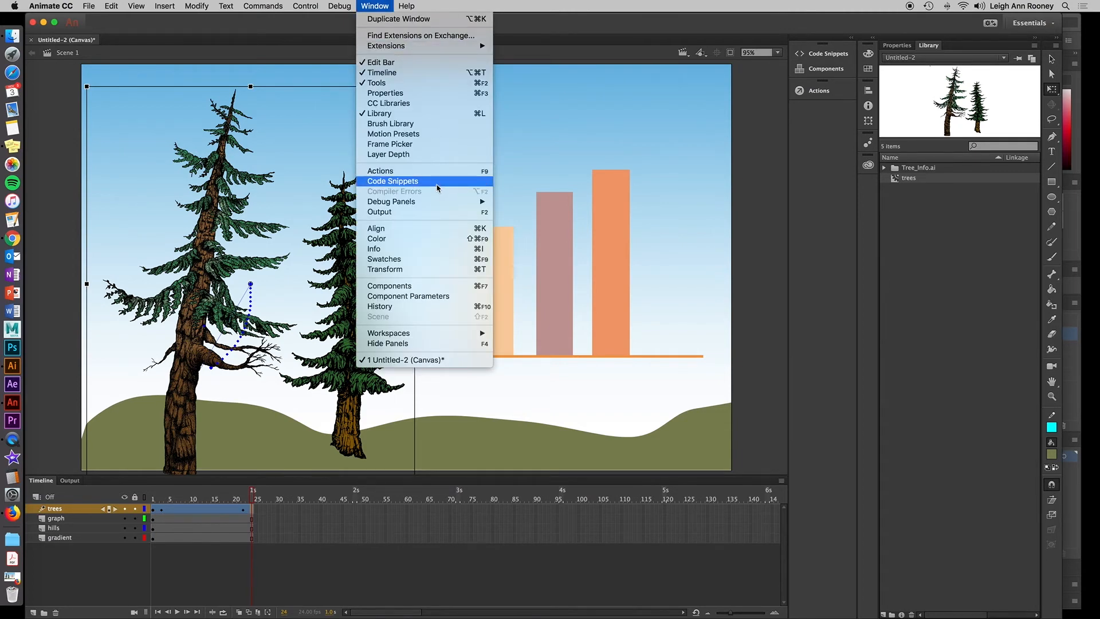
pyautogui.click(436, 185)
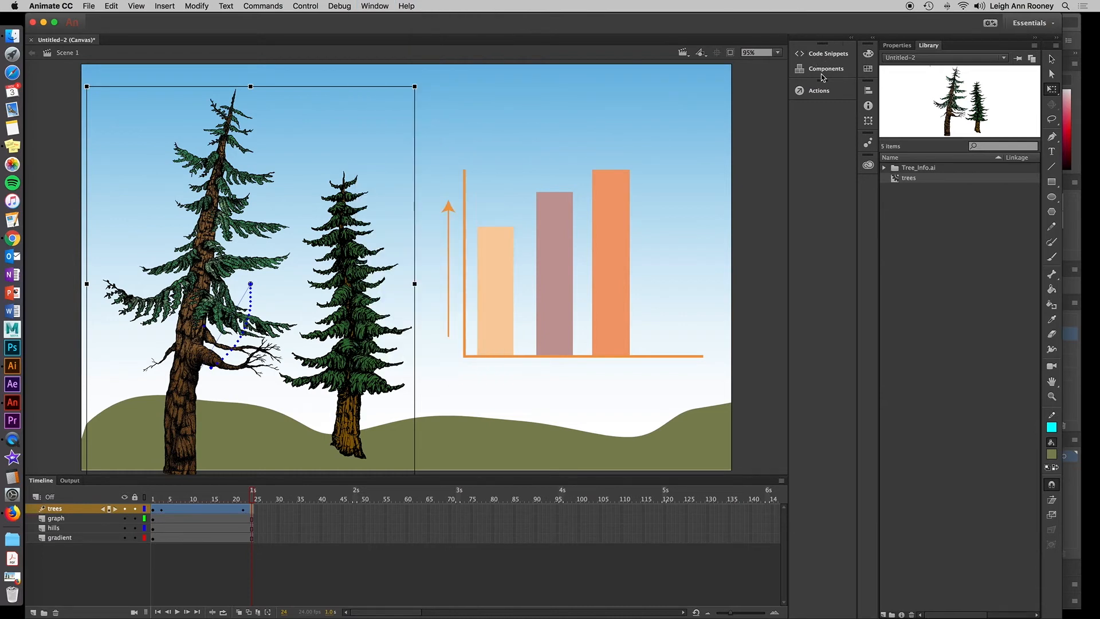
pyautogui.click(827, 54)
pyautogui.click(827, 55)
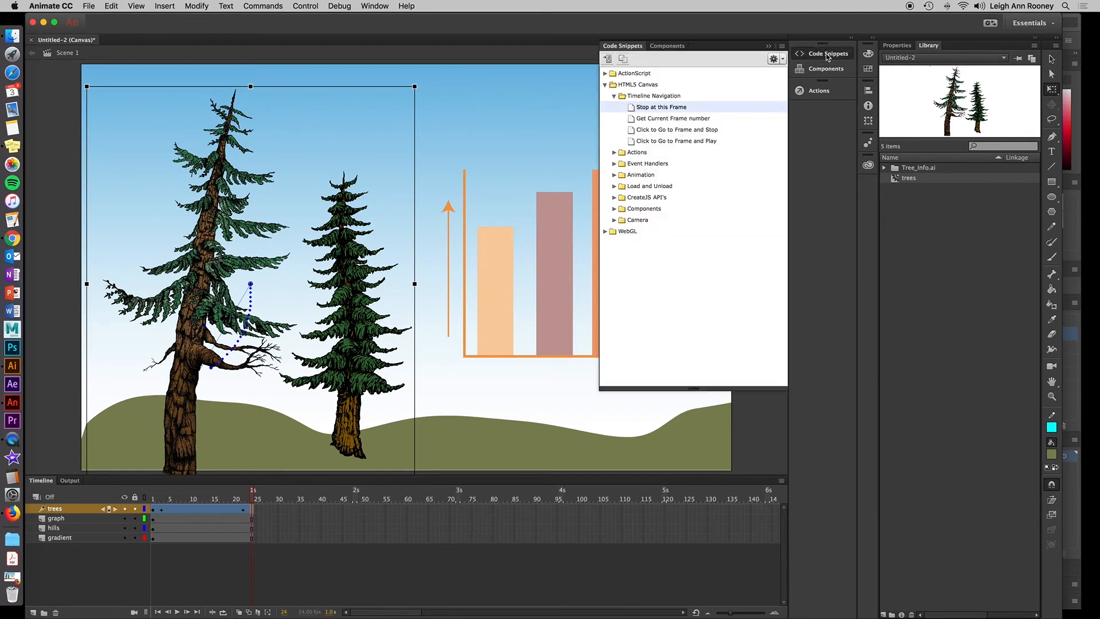
pyautogui.click(606, 85)
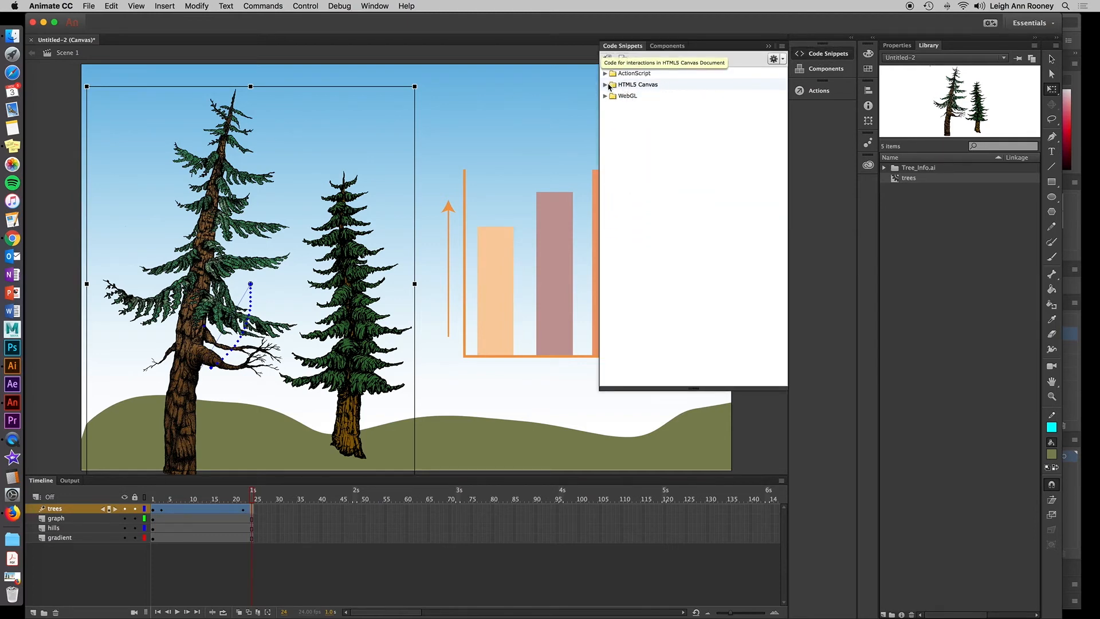
pyautogui.click(605, 85)
pyautogui.click(613, 97)
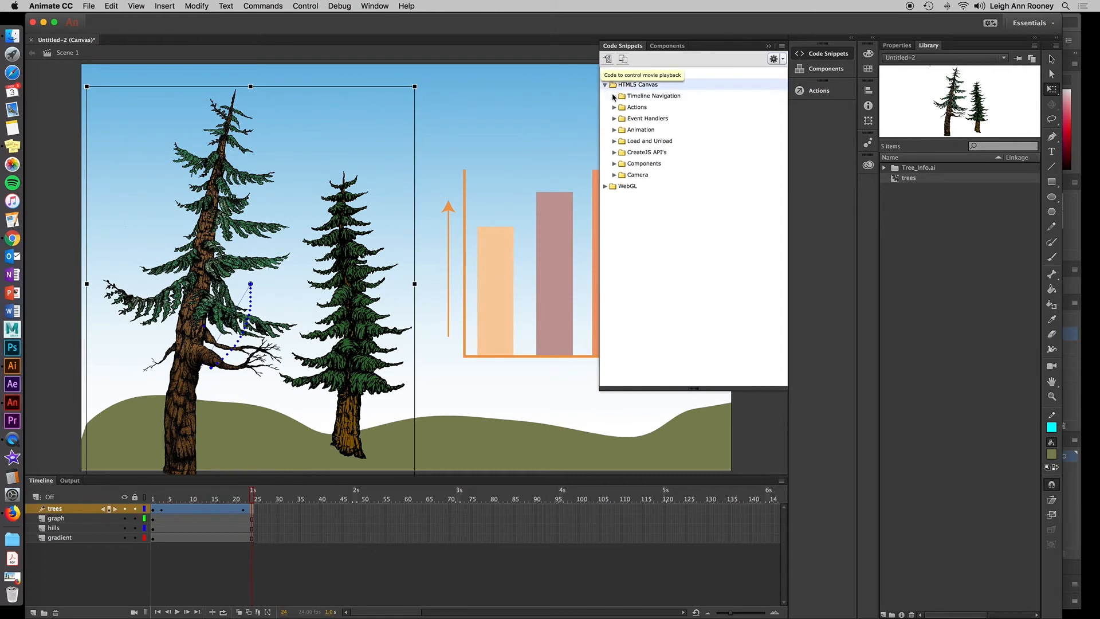
pyautogui.click(614, 96)
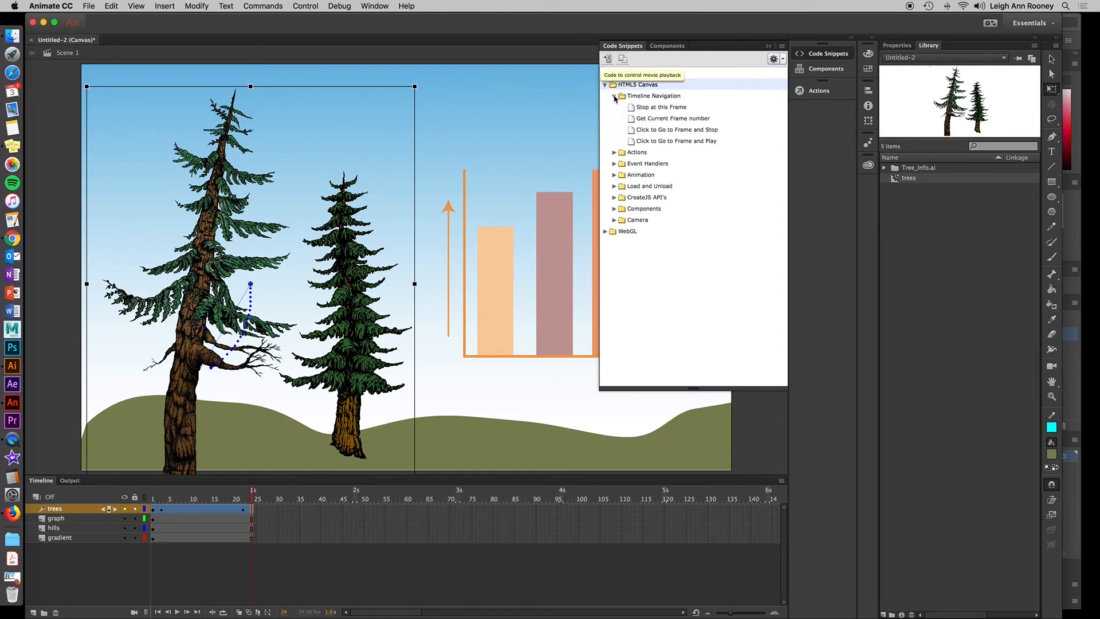
pyautogui.doubleClick(680, 109)
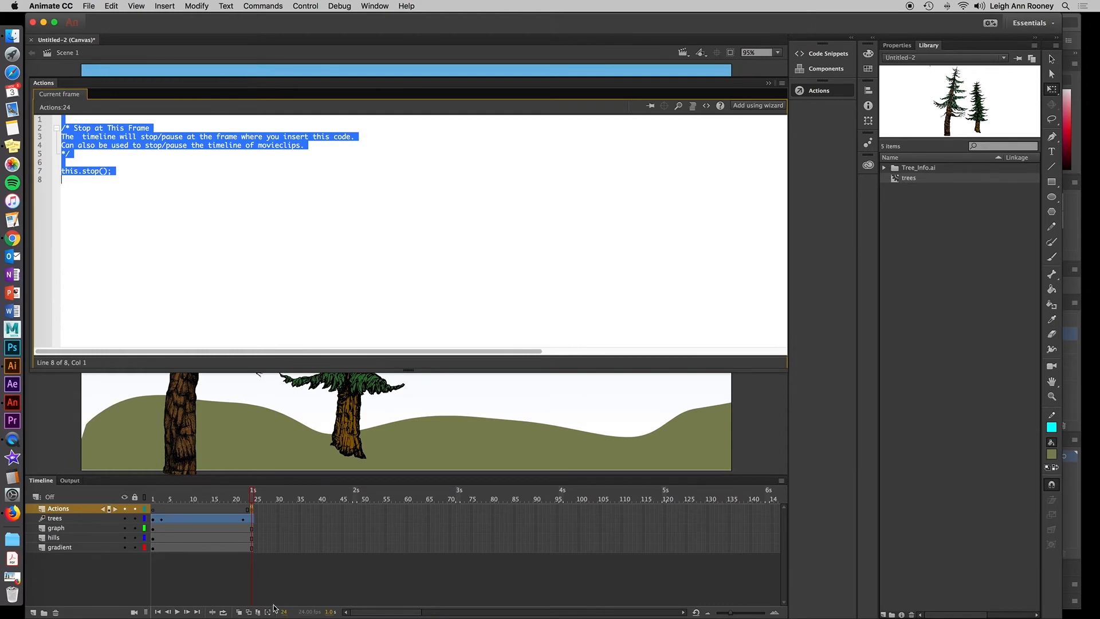
pyautogui.click(100, 171)
pyautogui.write('24')
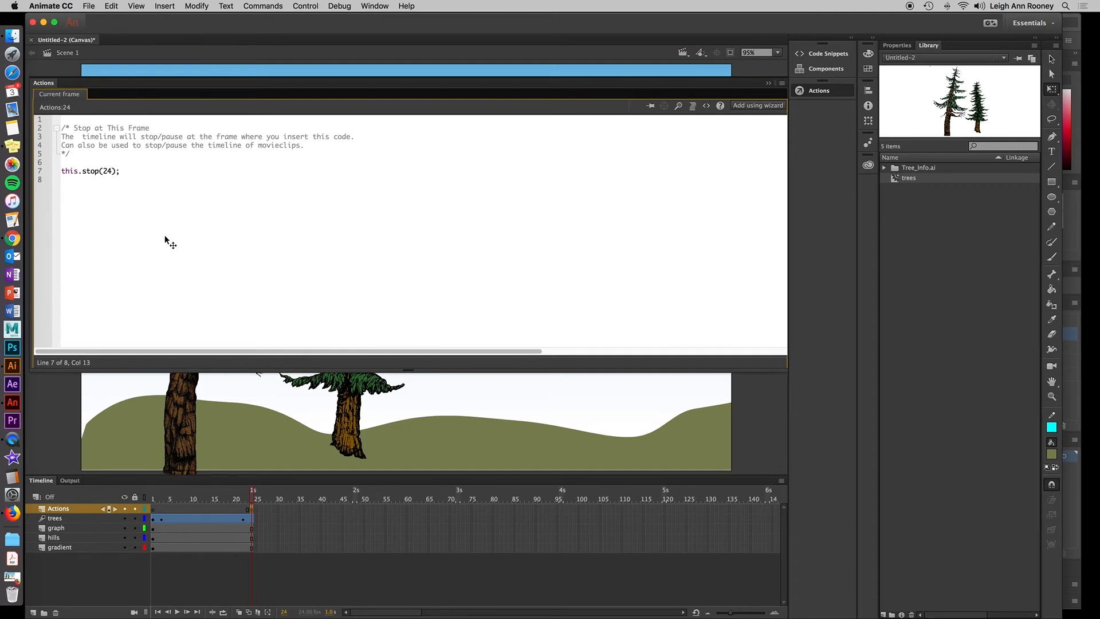
# Save the document as Untitled-2.fla in the P6_Demo folder and close the Actions panel.
pyautogui.press('super+s')
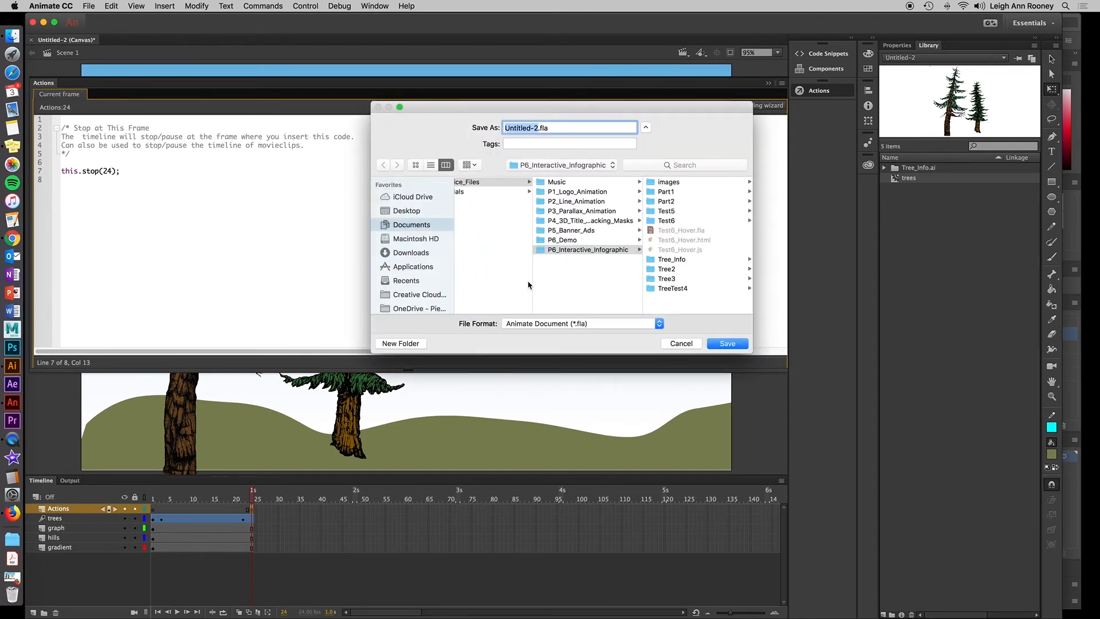
pyautogui.click(575, 242)
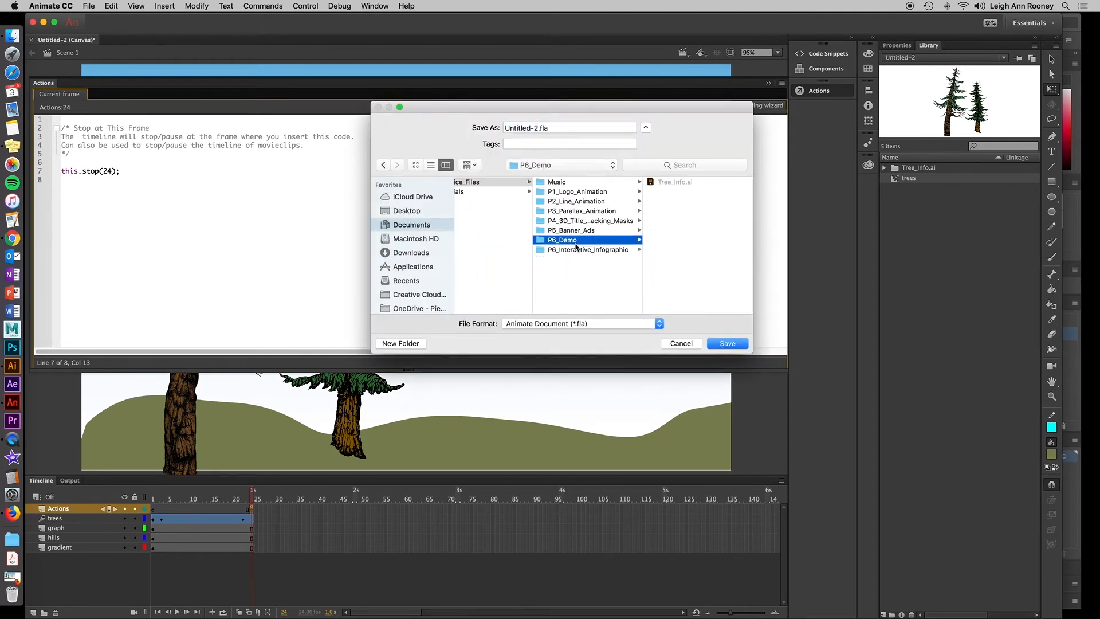
pyautogui.click(726, 344)
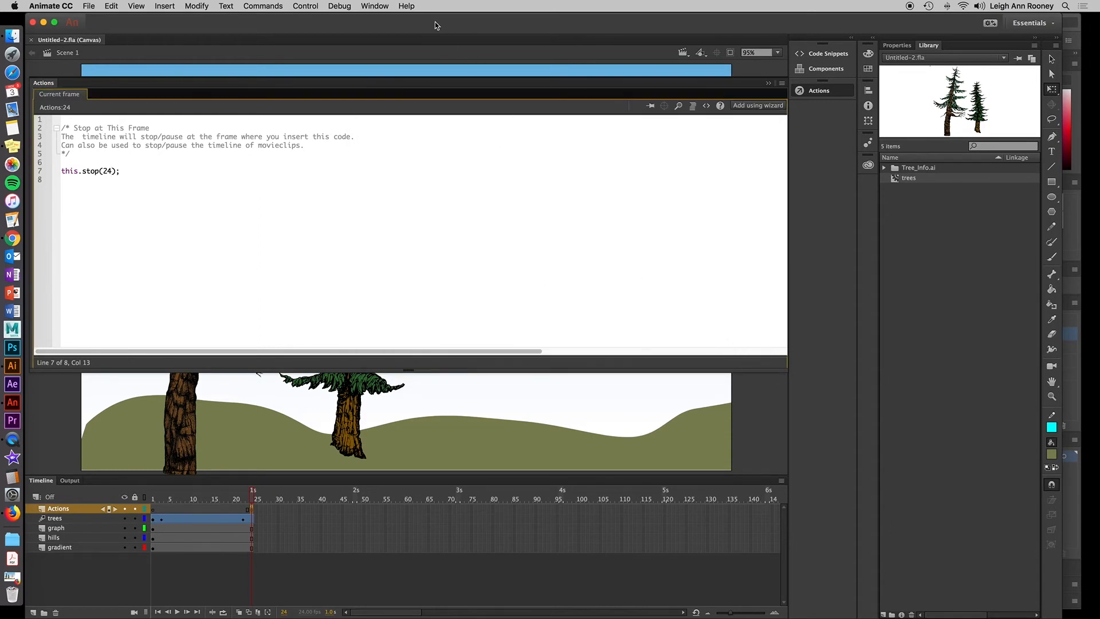
pyautogui.press('F9')
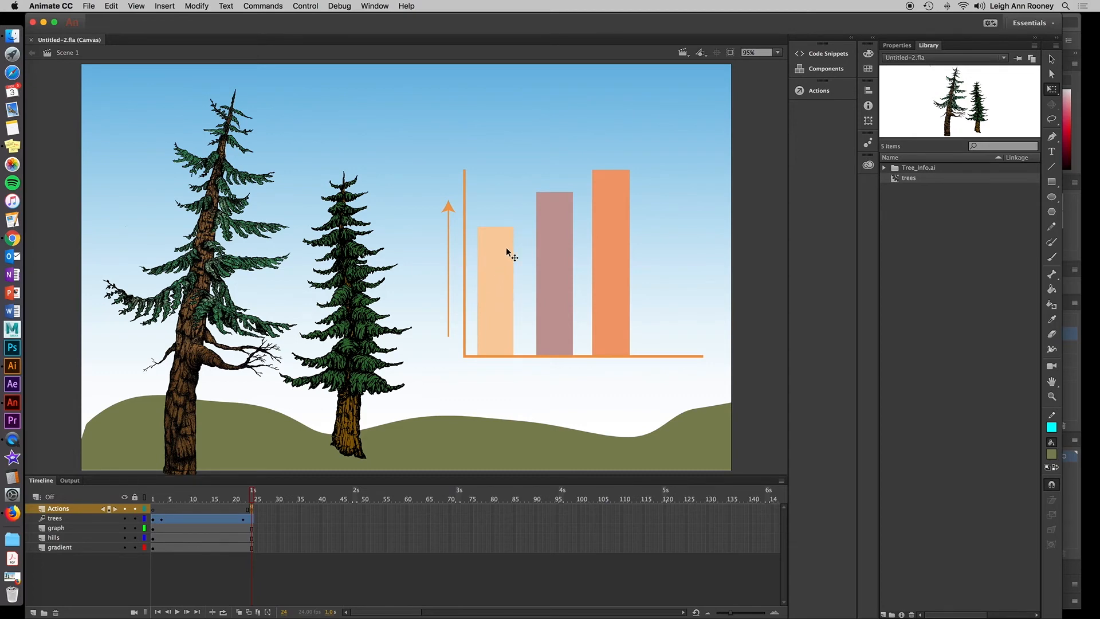
# Convert the shortest graph bar into a Button symbol named btn_chart1.
pyautogui.click(498, 264)
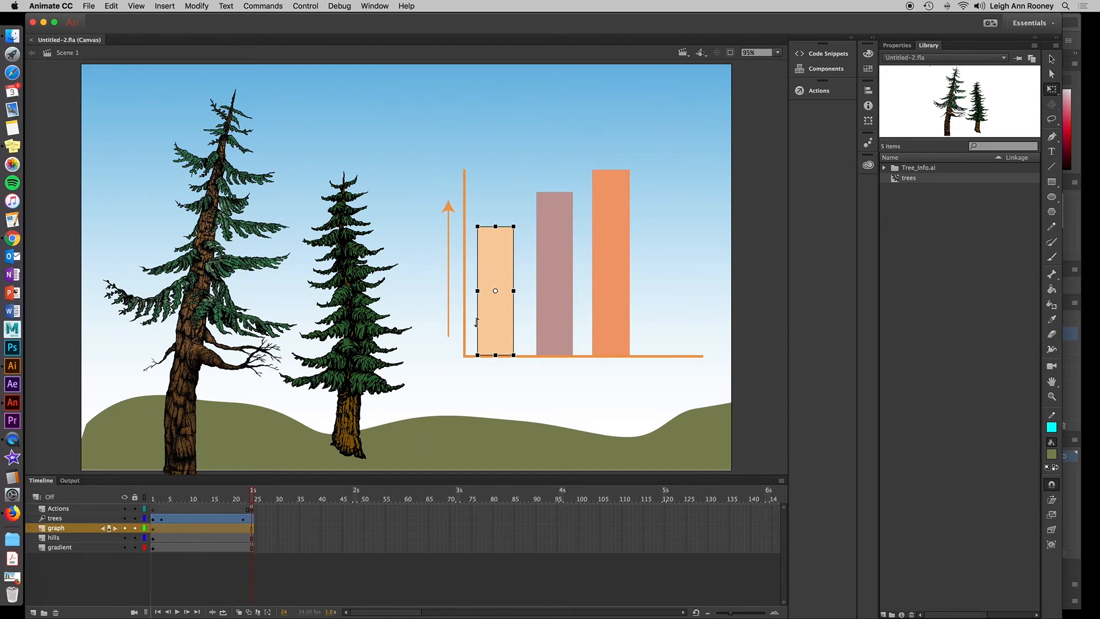
pyautogui.rightClick(502, 263)
pyautogui.moveTo(545, 504)
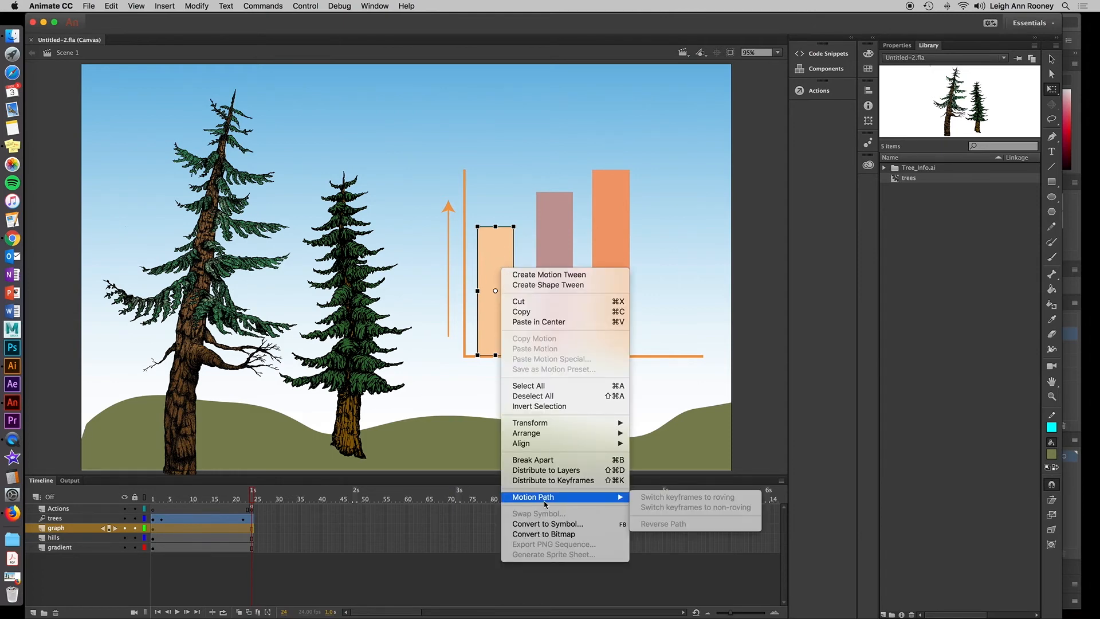
pyautogui.click(595, 526)
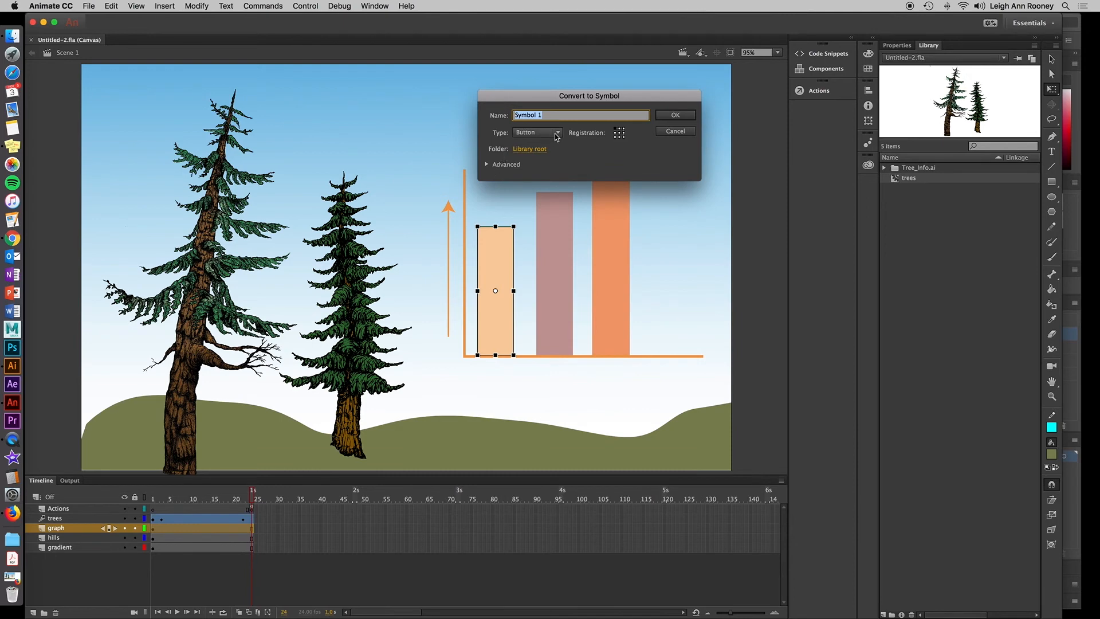
pyautogui.click(556, 135)
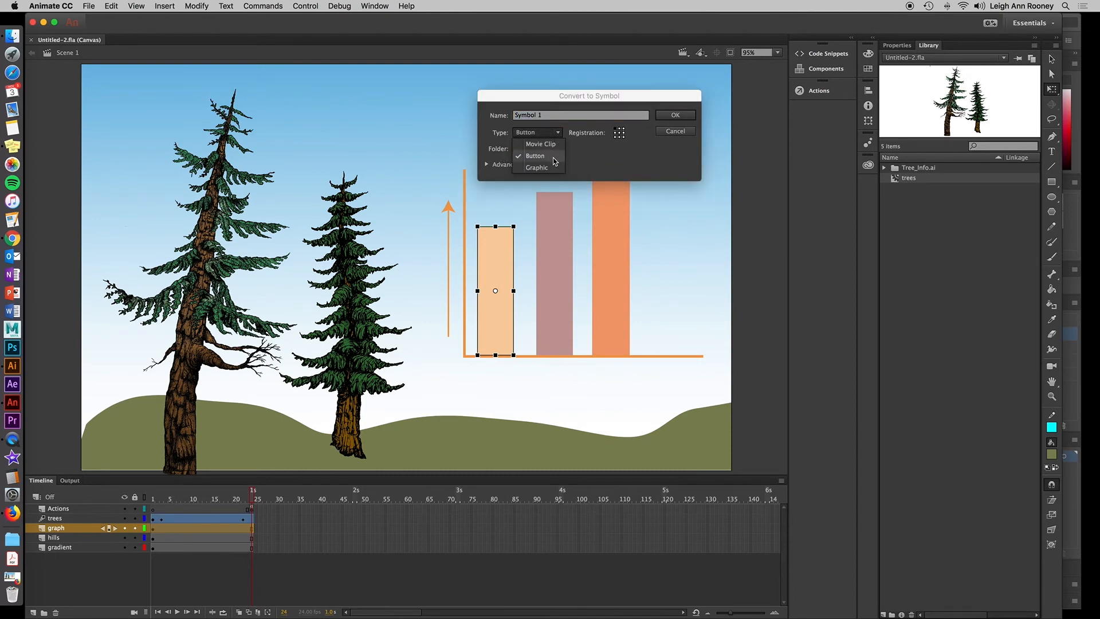
pyautogui.click(552, 157)
pyautogui.click(549, 114)
pyautogui.moveTo(548, 114); pyautogui.dragTo(496, 112)
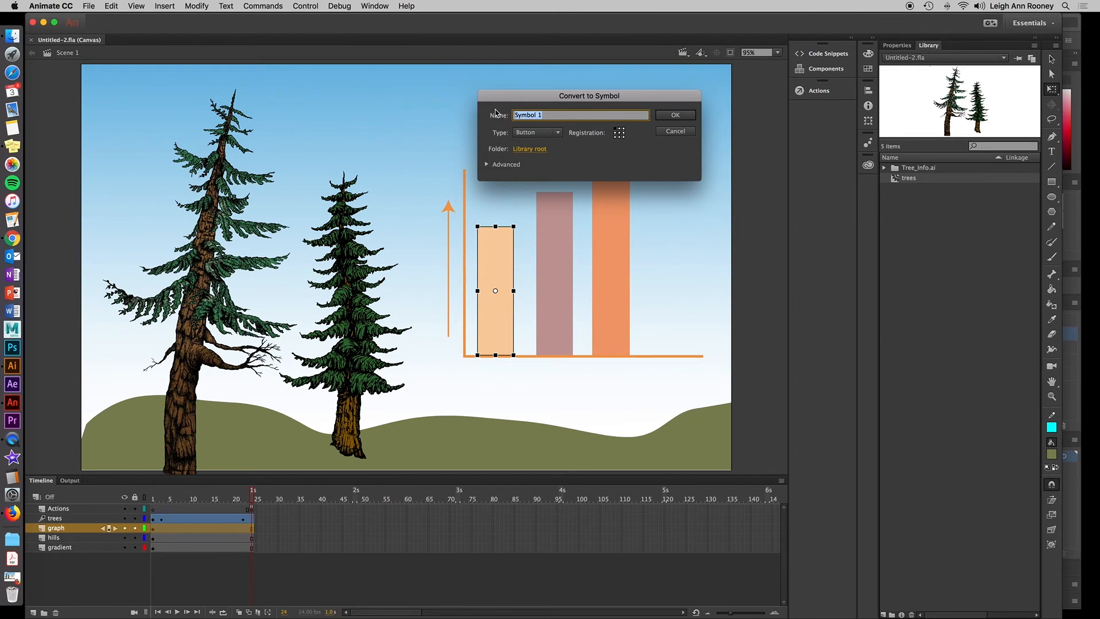
pyautogui.write('btn_chart1')
pyautogui.click(684, 119)
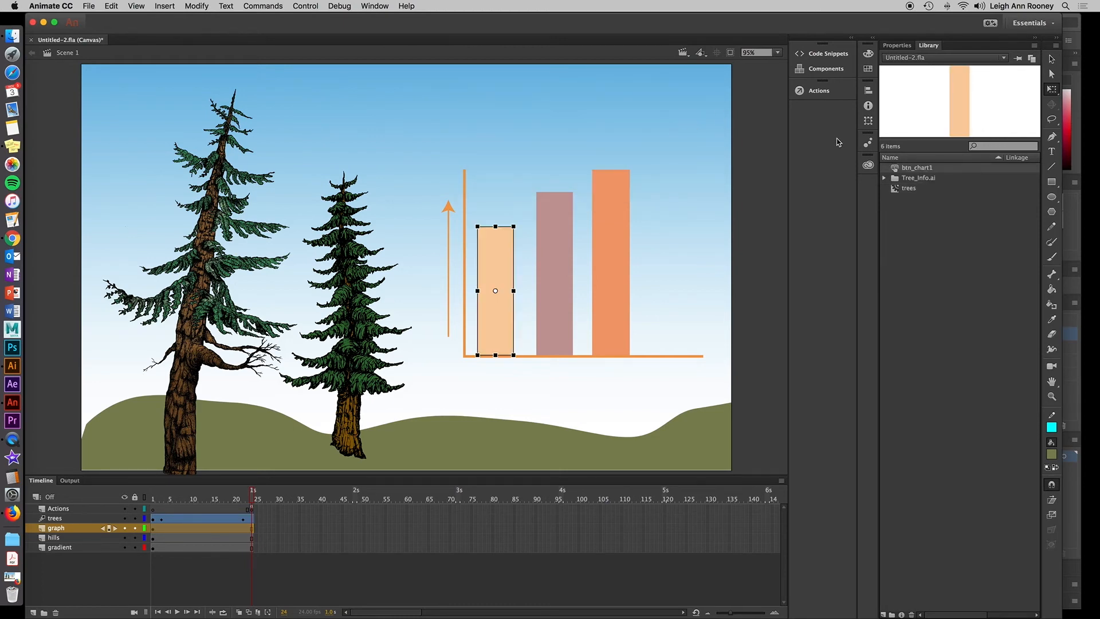
# Give the selected bar's button instance the name chart1_btn.
pyautogui.click(896, 46)
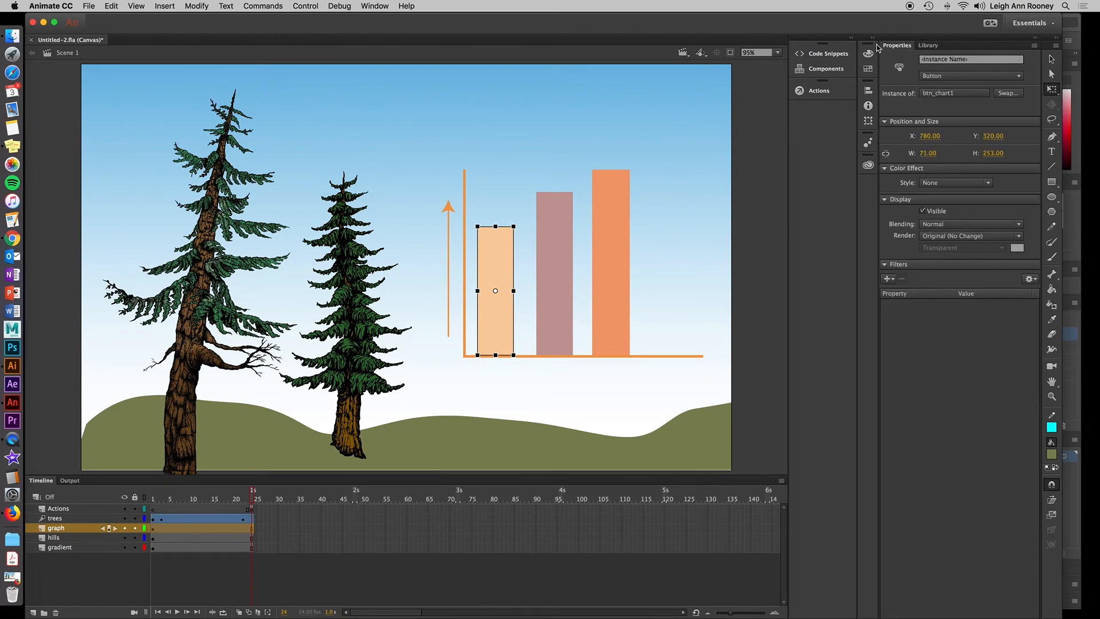
pyautogui.click(981, 60)
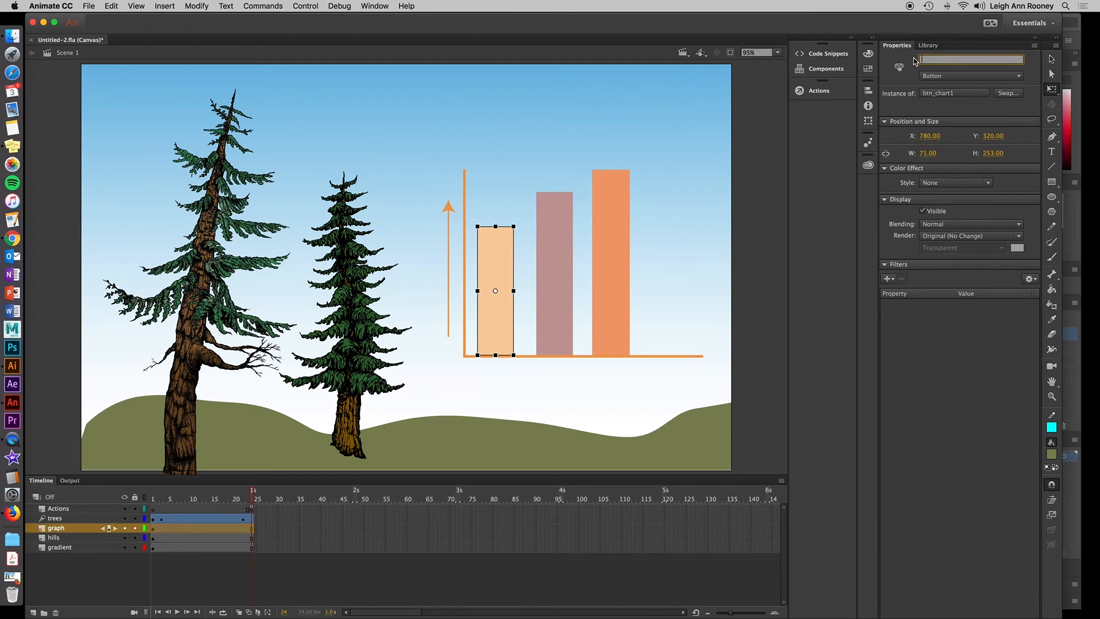
pyautogui.write('chart1_btn')
pyautogui.click(927, 46)
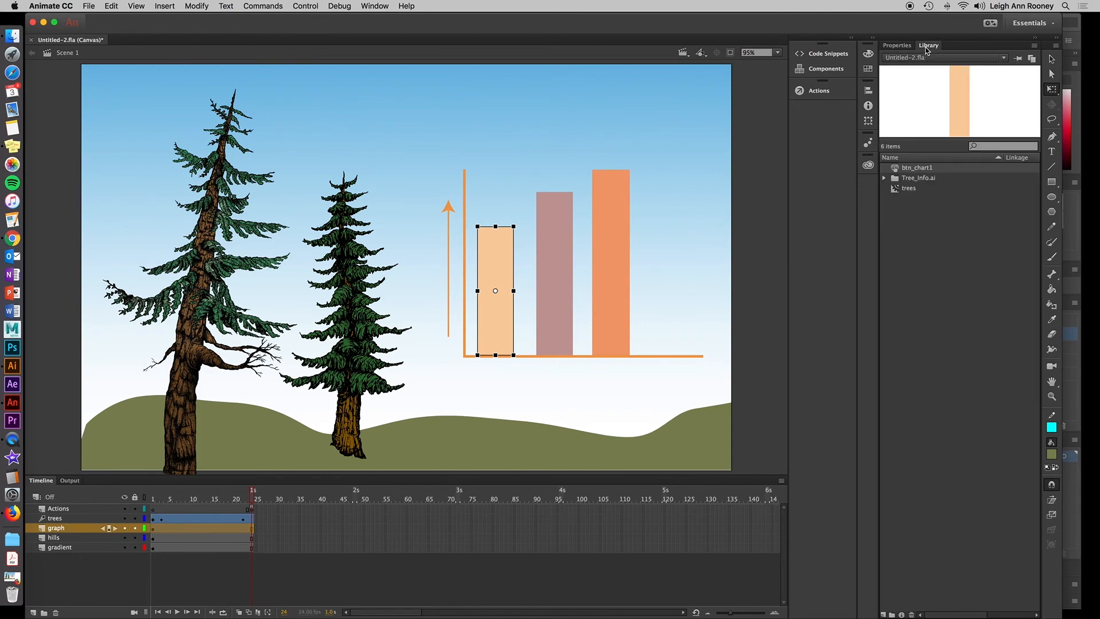
# Edit the btn_chart1 symbol, insert a keyframe in its Over frame, and fill the bar green.
pyautogui.doubleClick(896, 169)
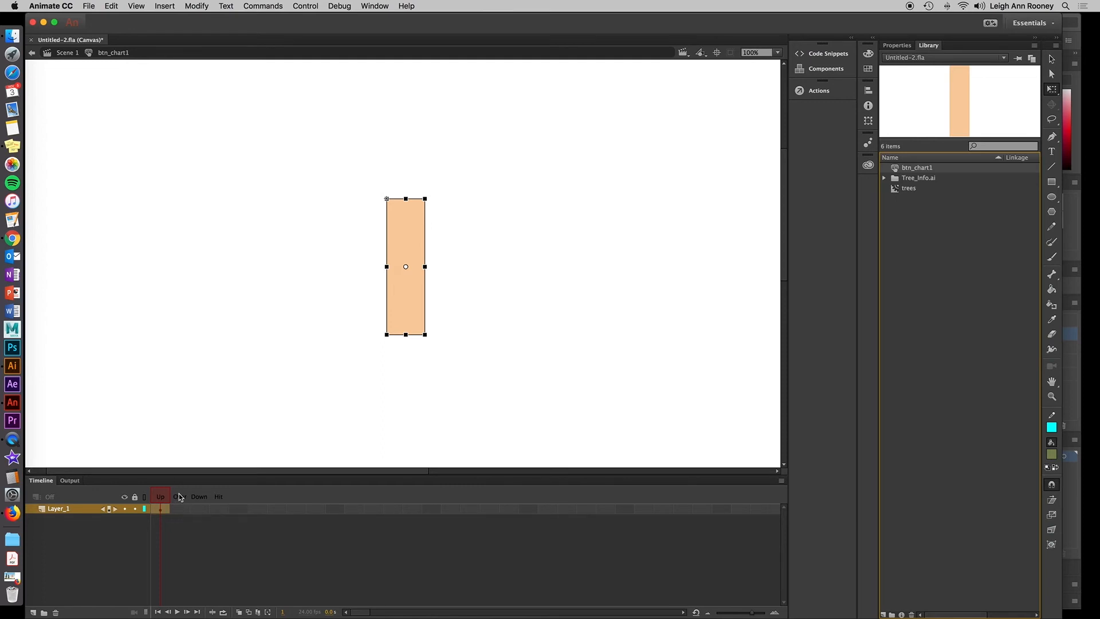
pyautogui.rightClick(178, 509)
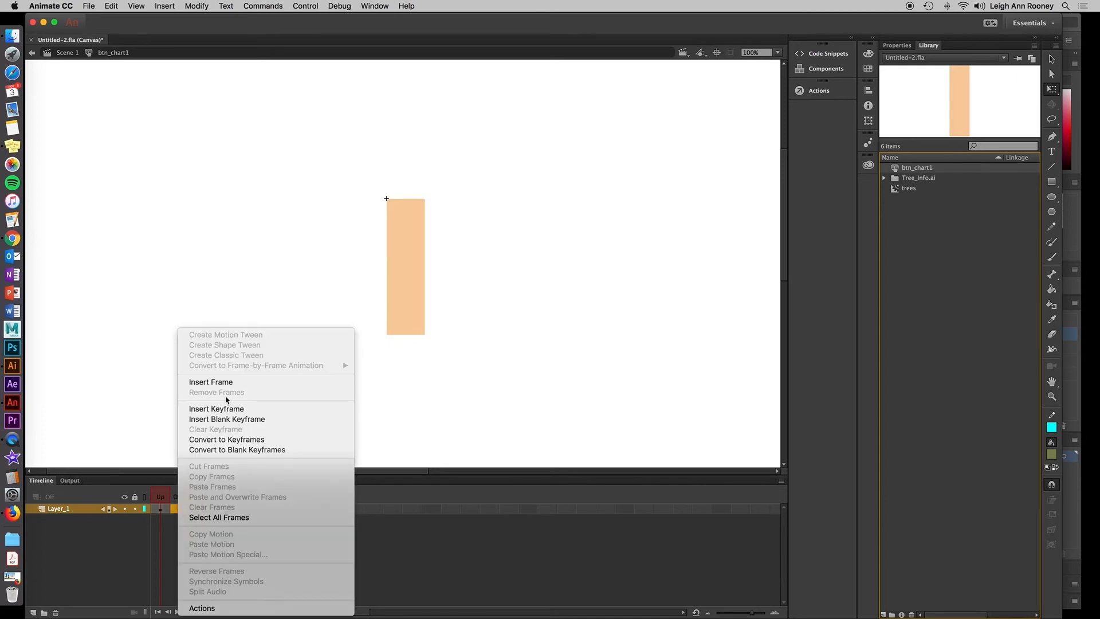
pyautogui.click(261, 411)
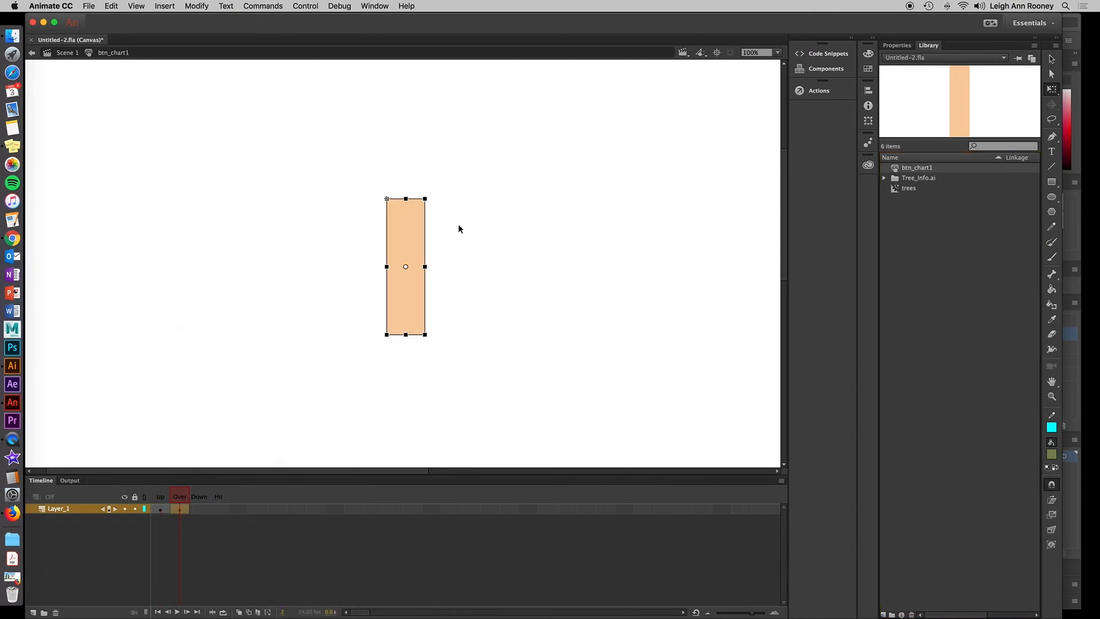
pyautogui.click(869, 70)
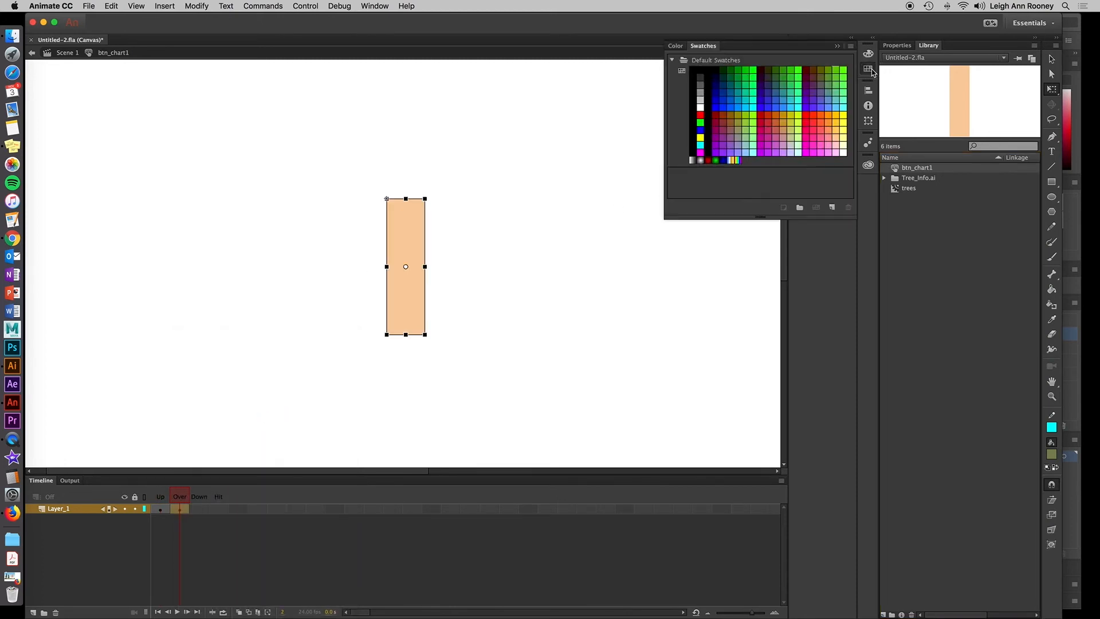
pyautogui.click(738, 70)
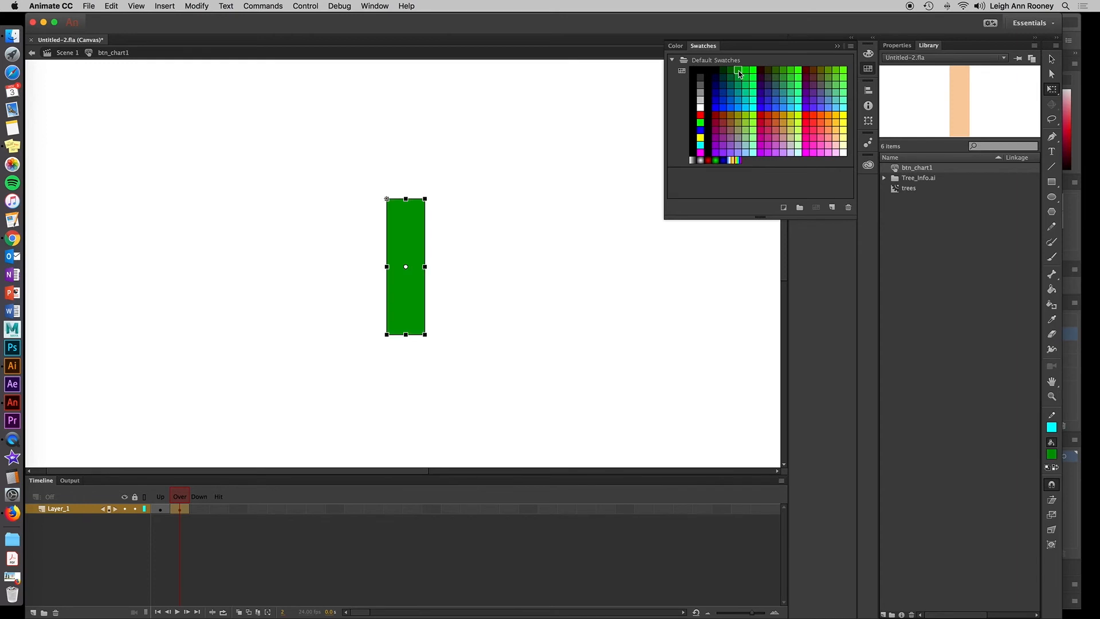
# Draw a bright green #00FF00 oval with no stroke, about 193 × 163 px, above the bar and nudge it into place.
pyautogui.click(1051, 197)
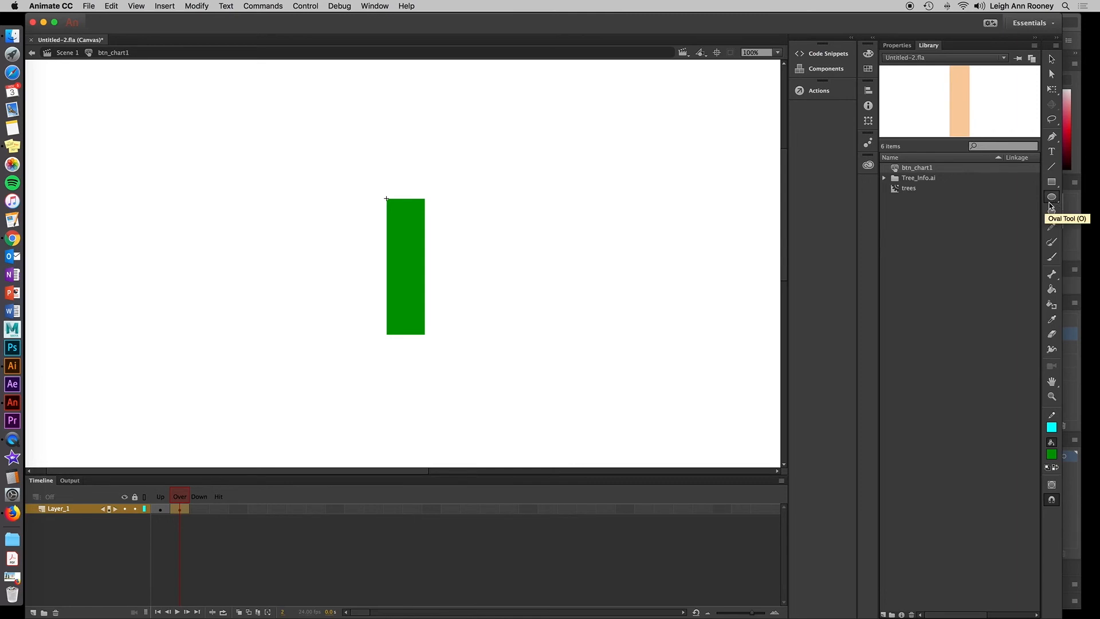
pyautogui.click(897, 46)
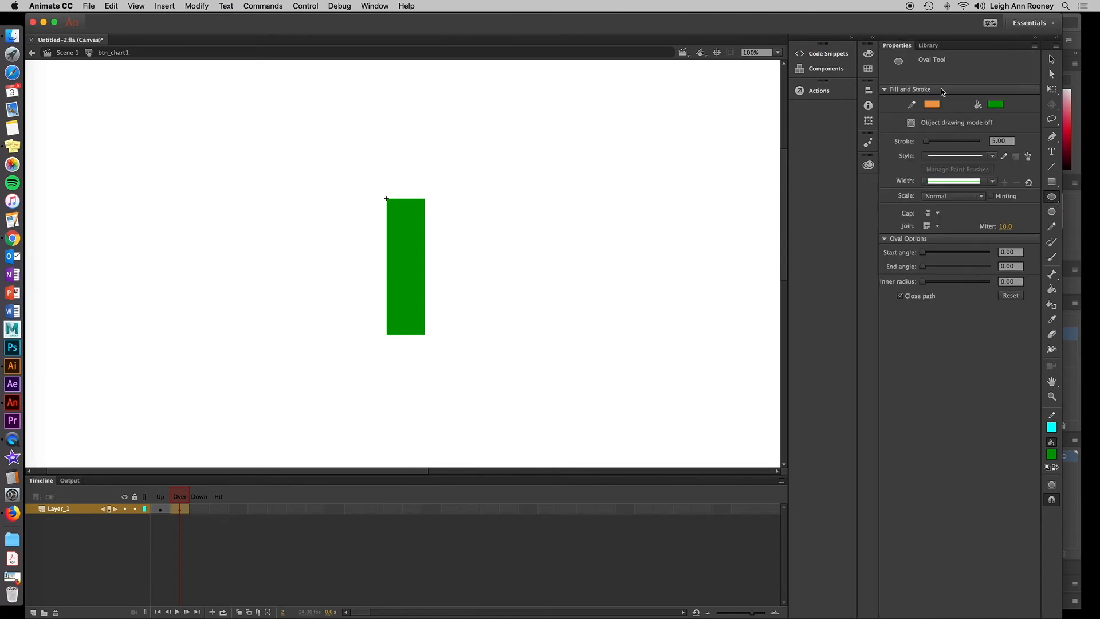
pyautogui.click(933, 105)
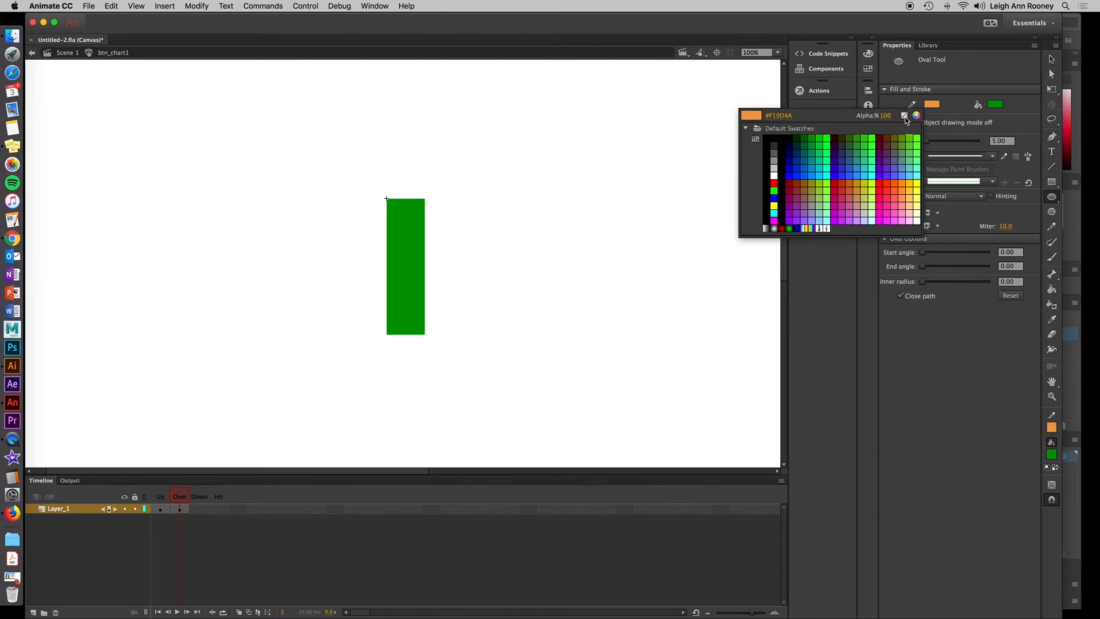
pyautogui.click(905, 116)
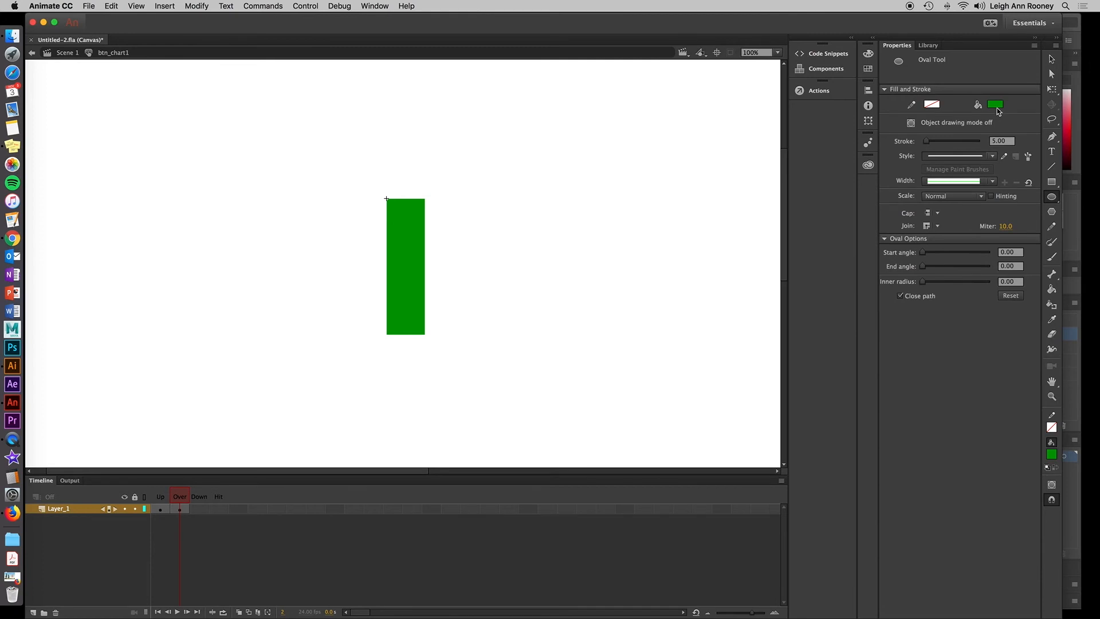
pyautogui.click(995, 105)
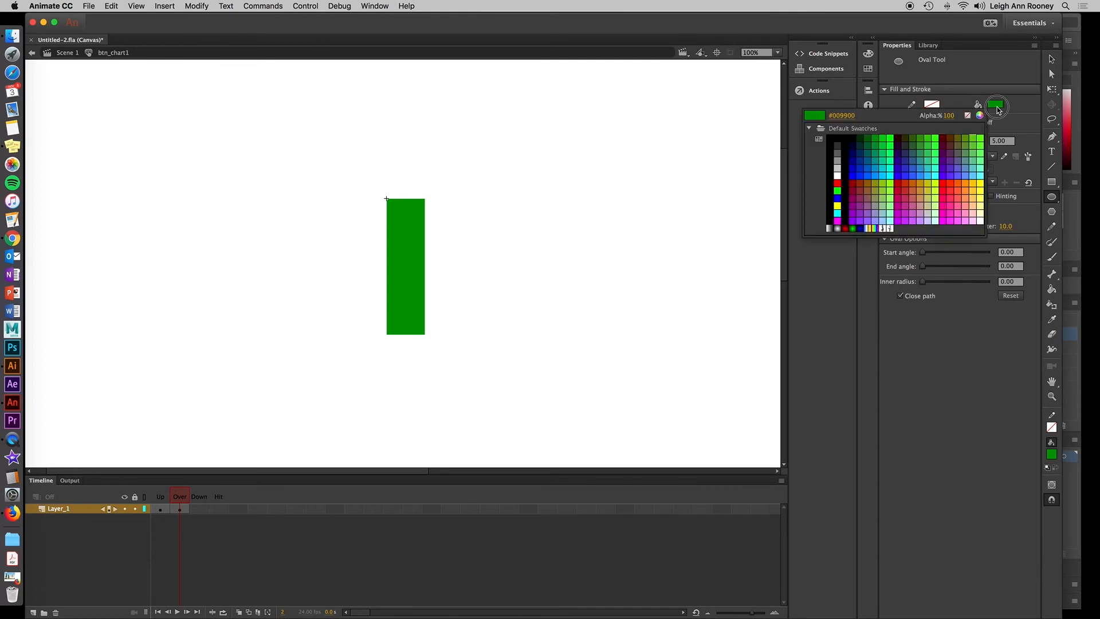
pyautogui.click(891, 141)
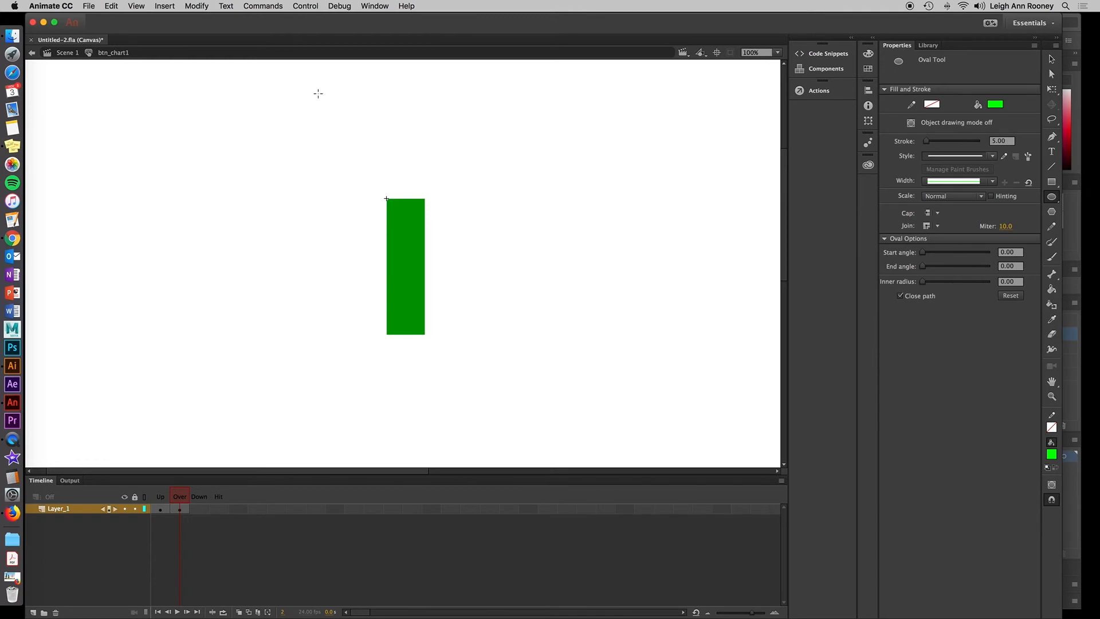
pyautogui.moveTo(316, 91); pyautogui.dragTo(420, 179)
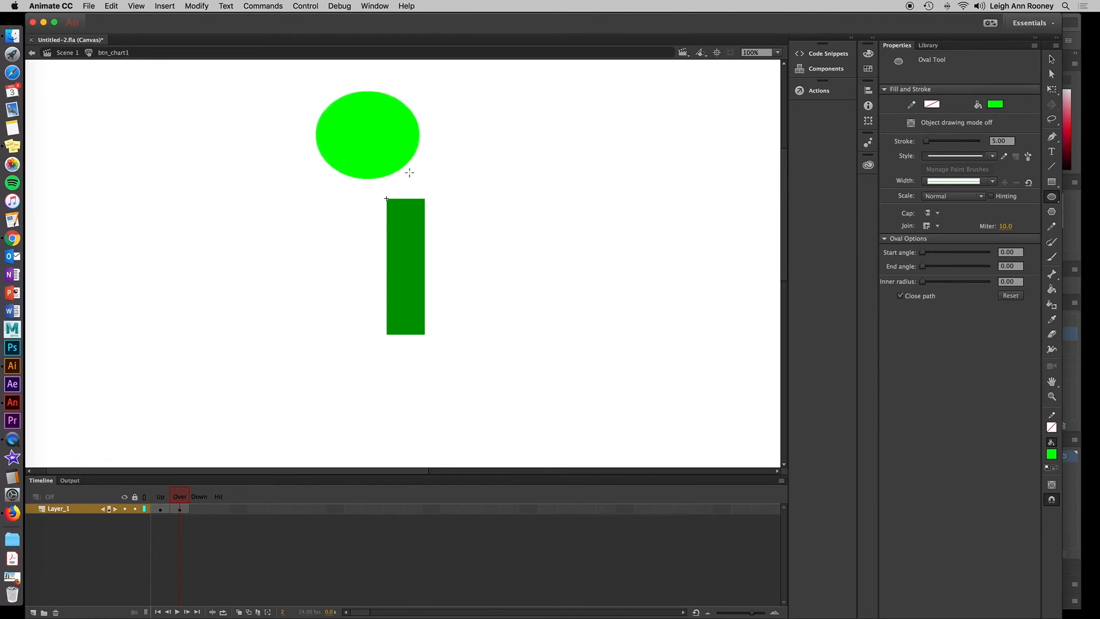
pyautogui.click(1052, 59)
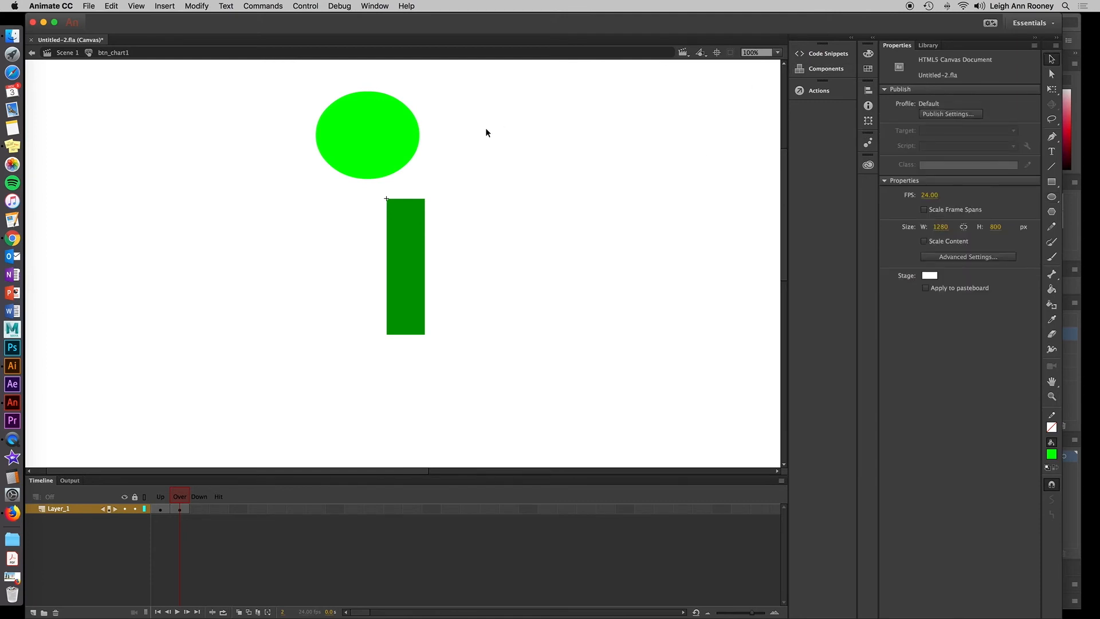
pyautogui.moveTo(380, 152)
pyautogui.mouseDown()
pyautogui.moveTo(394, 164)
pyautogui.moveTo(395, 155)
pyautogui.moveTo(379, 158)
pyautogui.mouseUp()
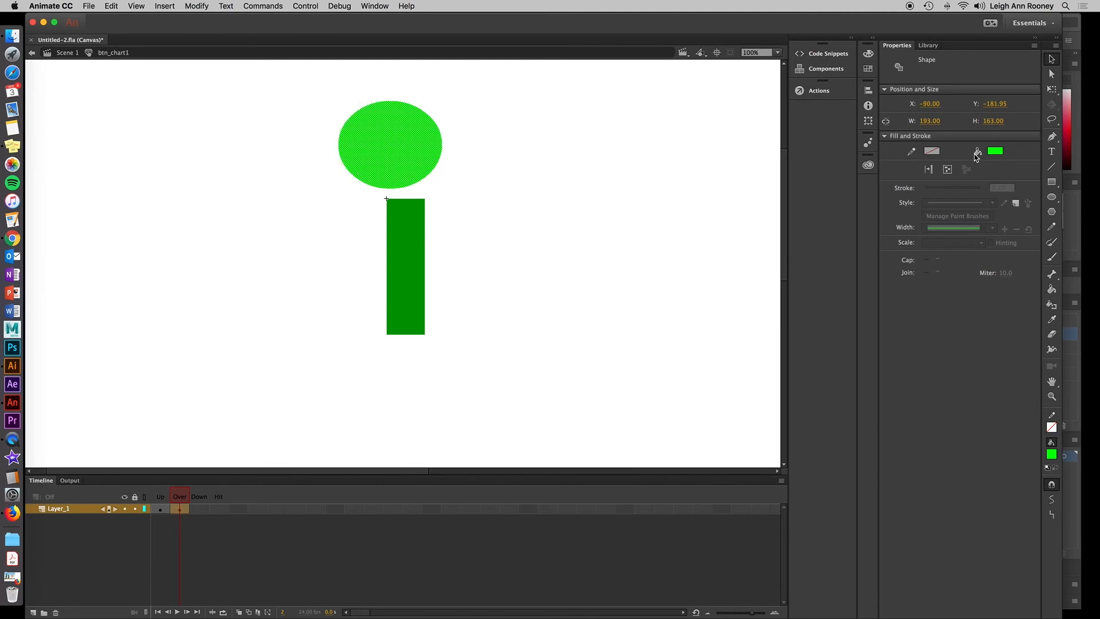
# Add dark green #003300 dynamic text reading "Trees provide ..." inside the oval and position it there.
pyautogui.click(1051, 153)
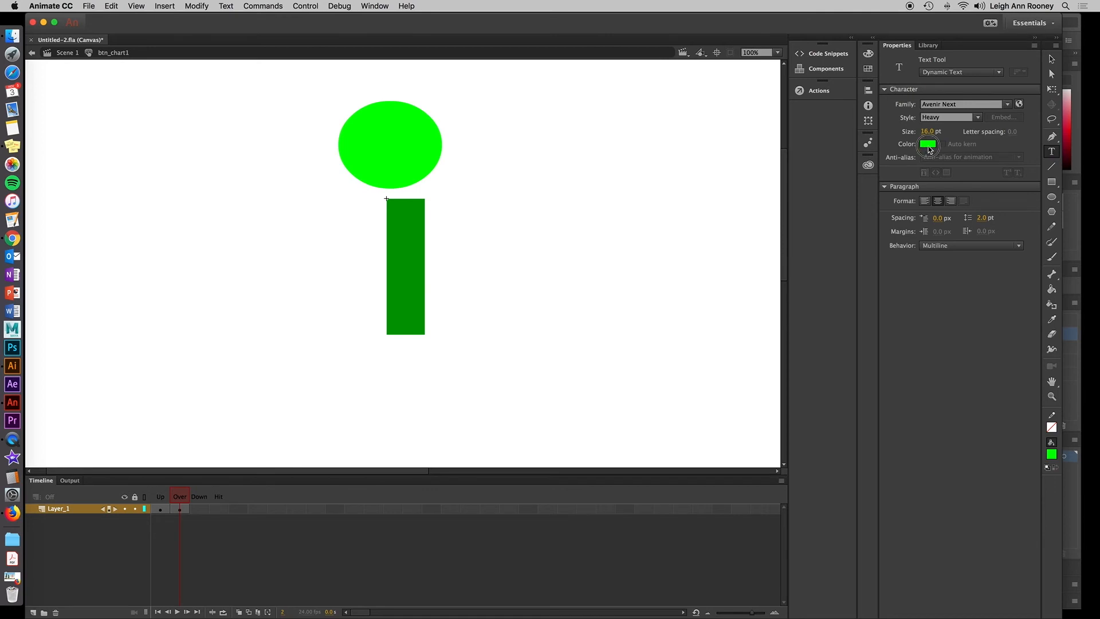
pyautogui.click(927, 144)
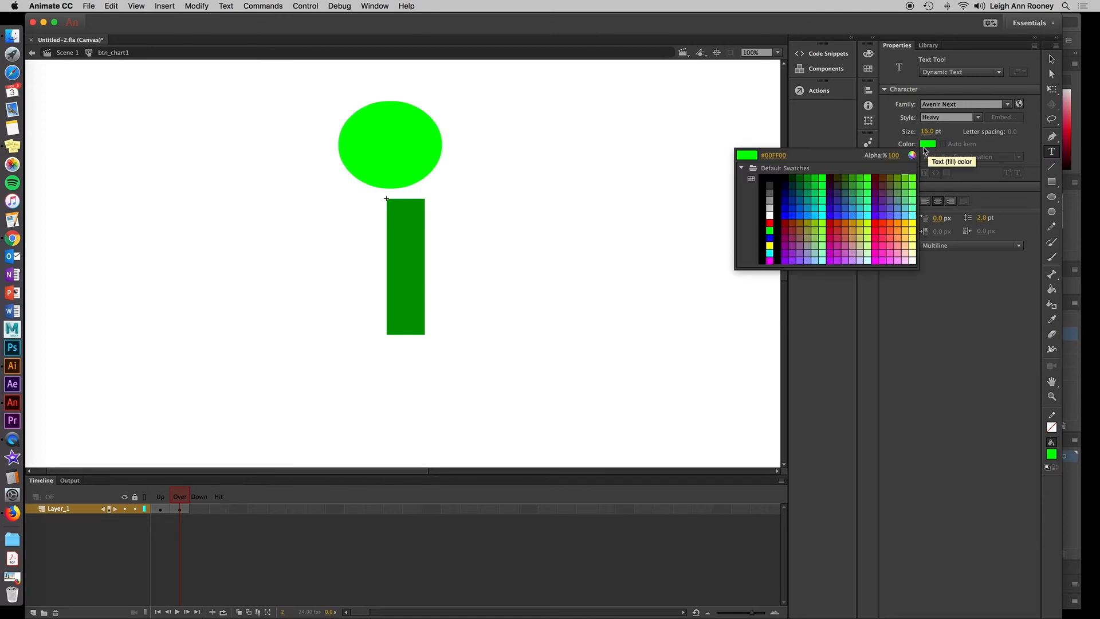
pyautogui.click(796, 178)
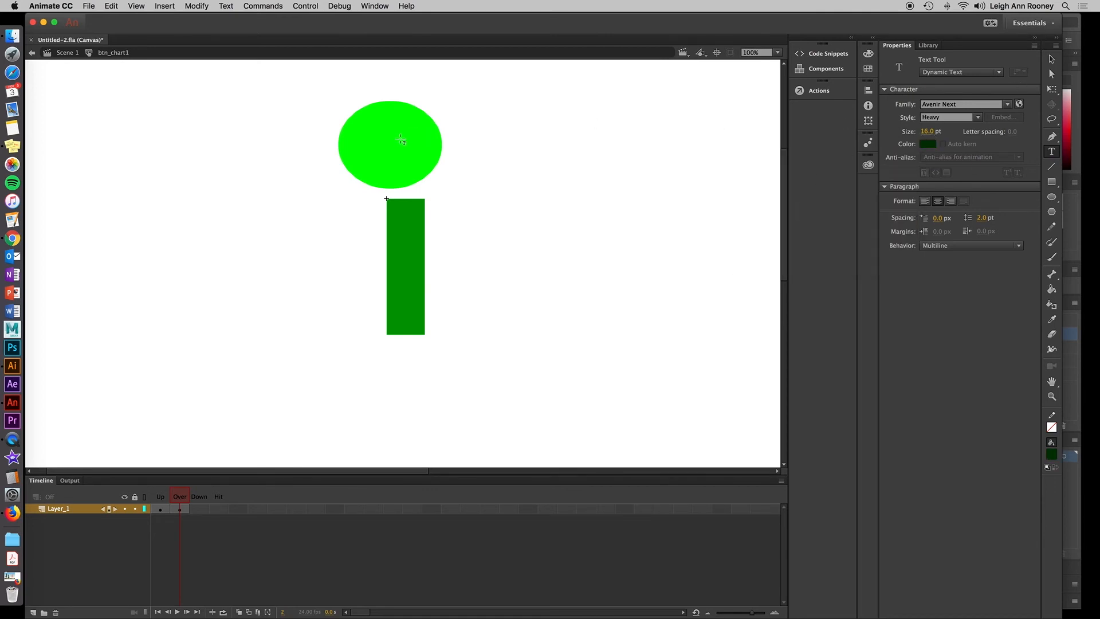
pyautogui.click(366, 136)
pyautogui.write('Trees p')
pyautogui.write('rovide')
pyautogui.write(' ...')
pyautogui.click(1052, 58)
pyautogui.click(393, 147)
pyautogui.moveTo(393, 148); pyautogui.dragTo(390, 138)
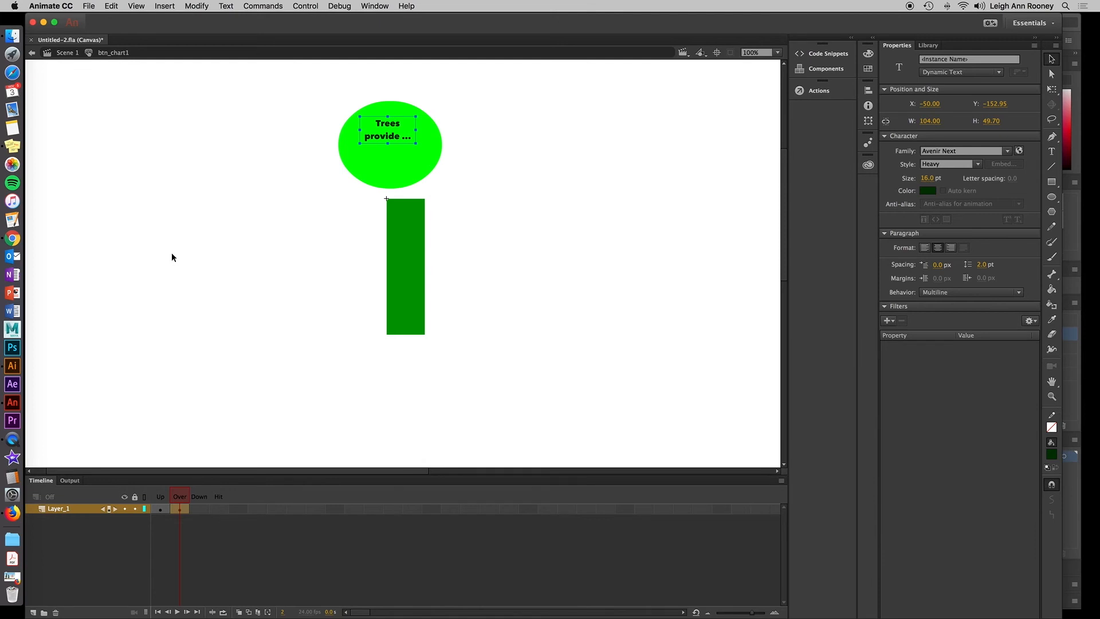
# Save the document, return to Scene 1, and test the movie in the browser by hovering over the bars.
pyautogui.press('super+s')
pyautogui.click(64, 53)
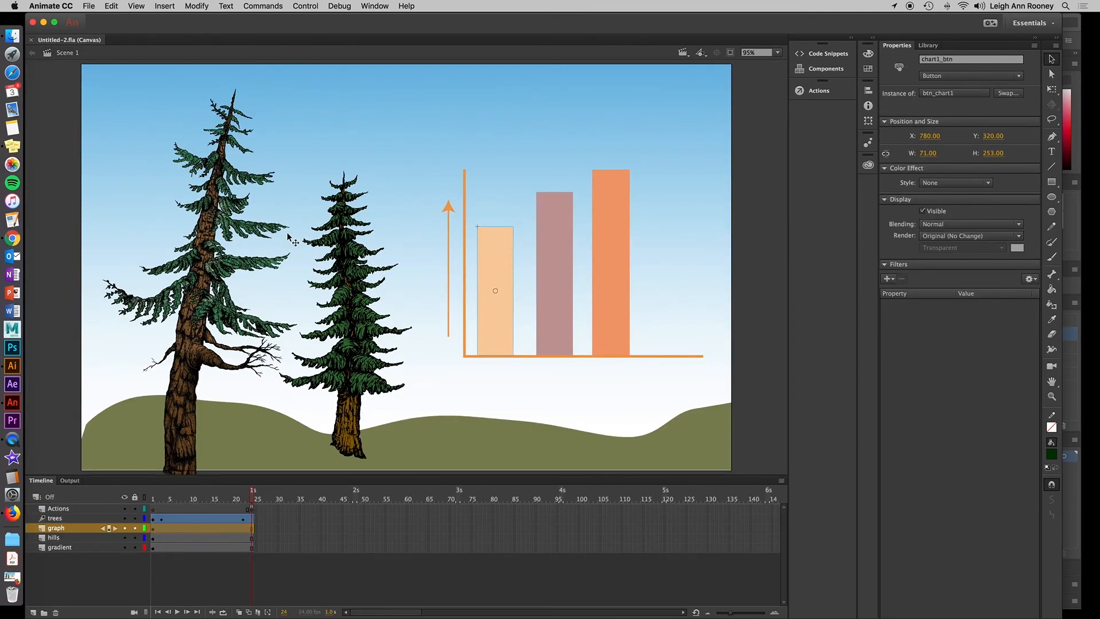
pyautogui.click(562, 321)
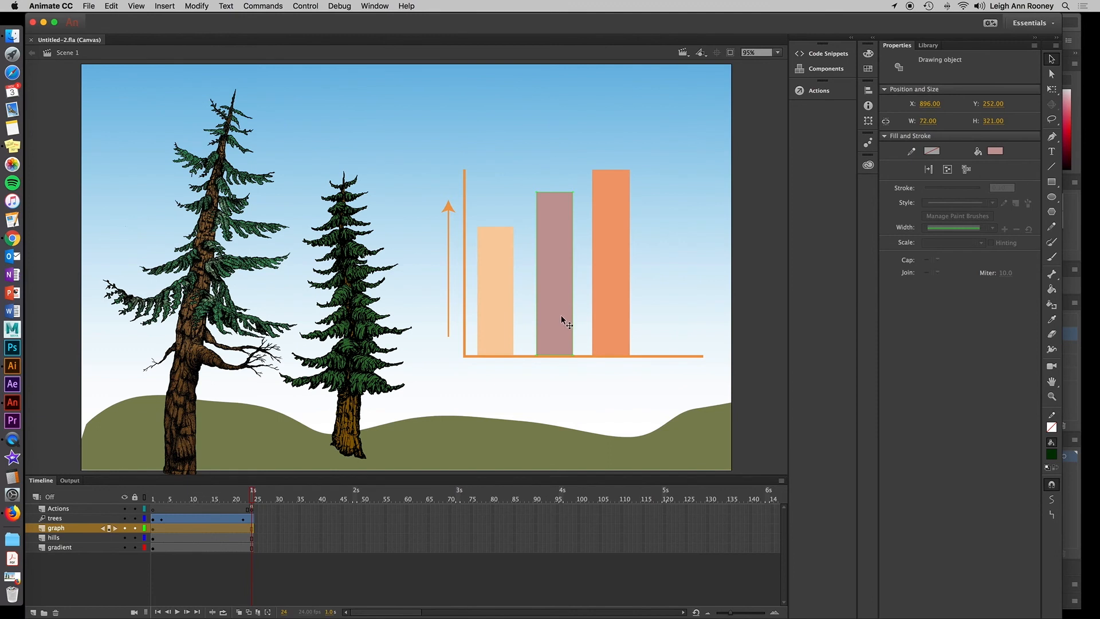
pyautogui.click(303, 5)
pyautogui.click(316, 103)
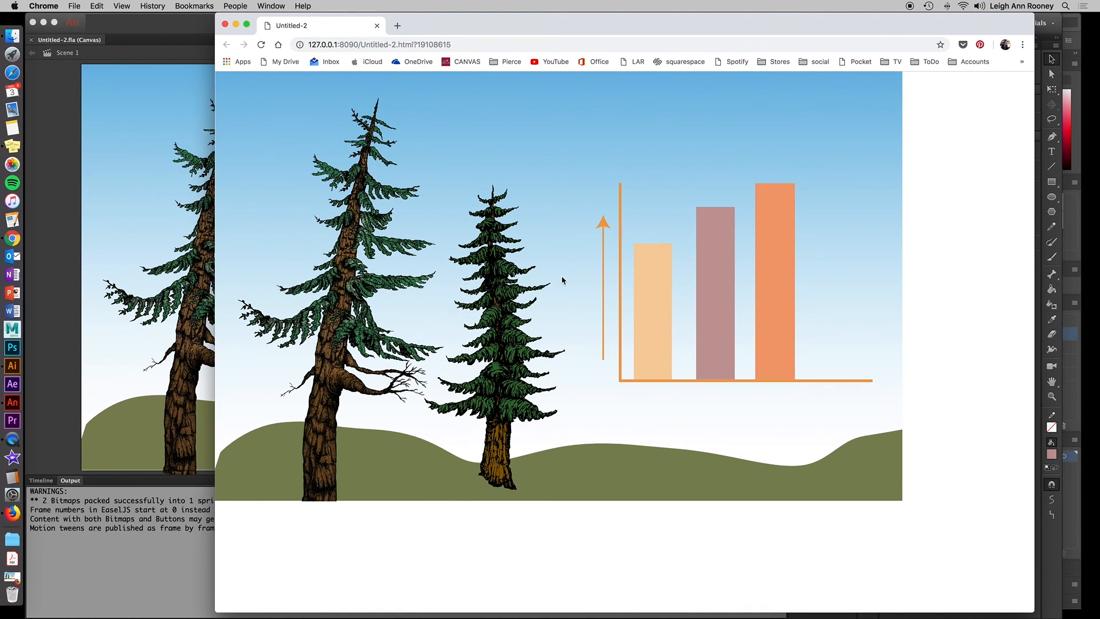
pyautogui.moveTo(656, 326)
pyautogui.moveTo(646, 257)
pyautogui.moveTo(646, 294)
pyautogui.click(159, 23)
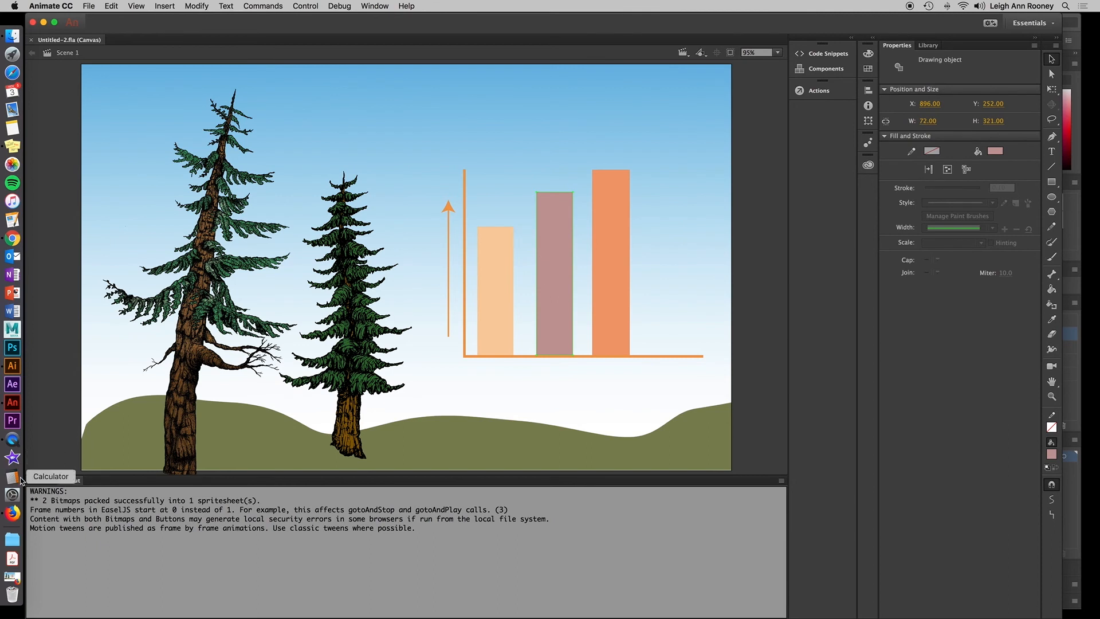
# Convert the middle graph bar into a Button symbol named btn_chart2.
pyautogui.click(41, 480)
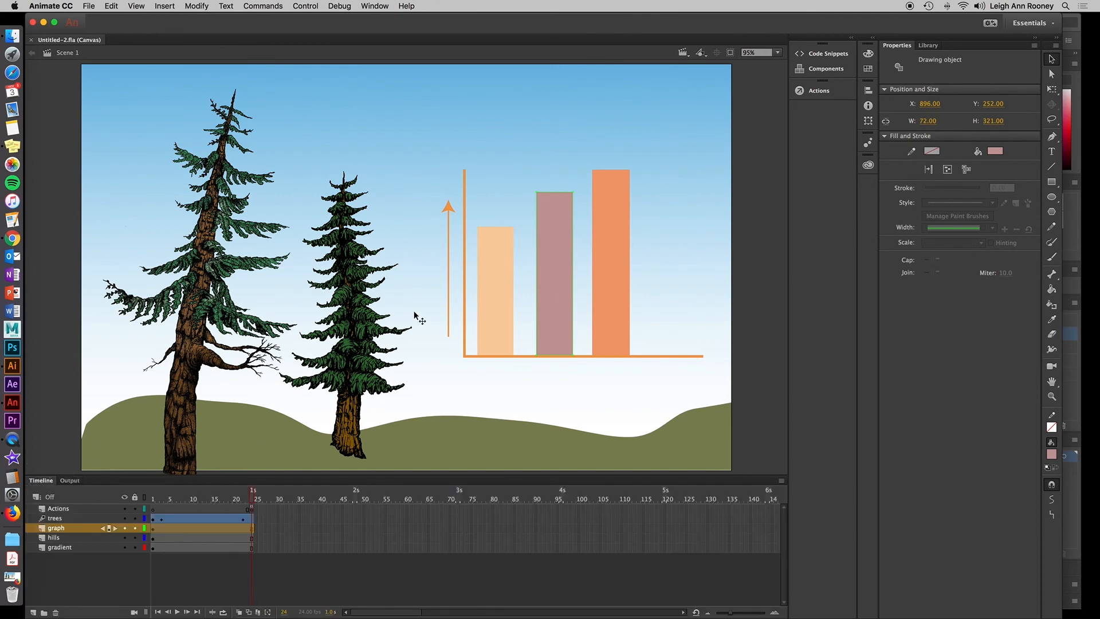
pyautogui.rightClick(551, 286)
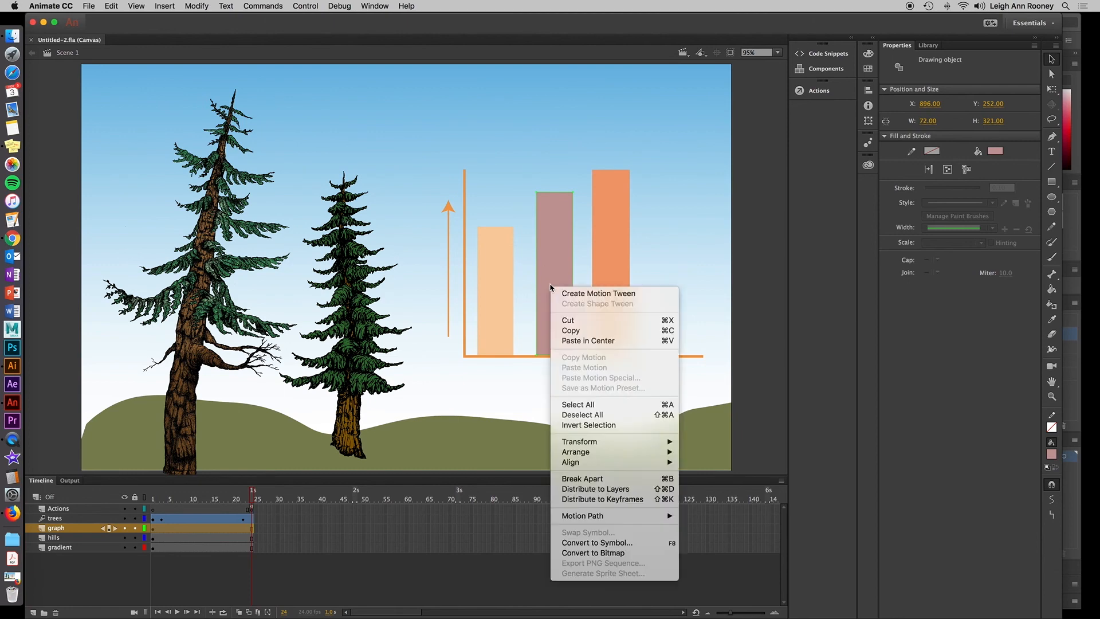
pyautogui.click(637, 547)
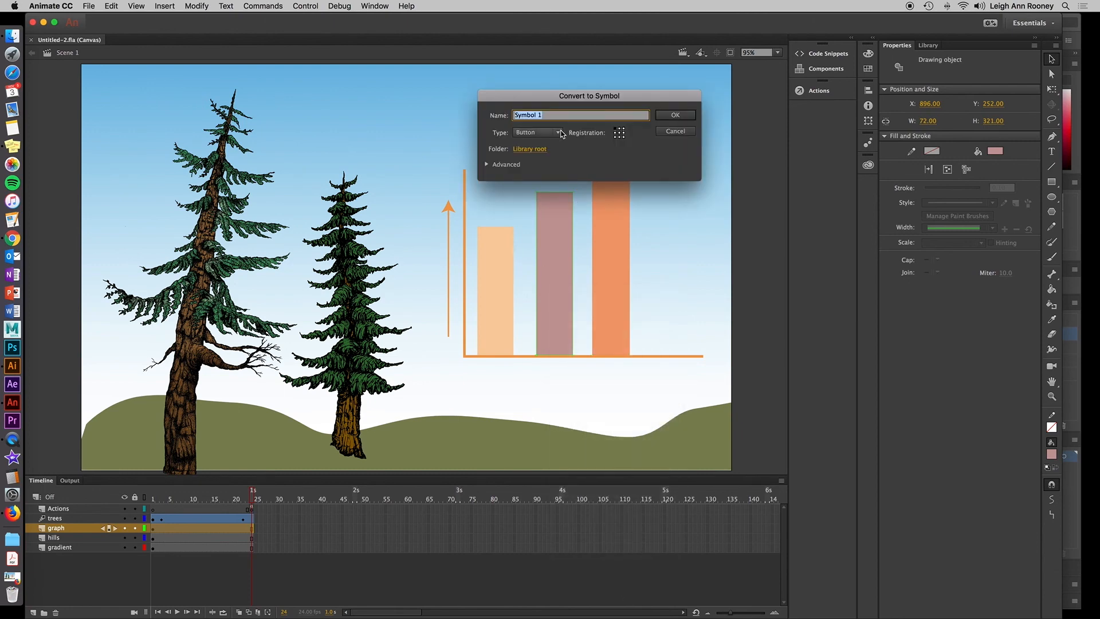
pyautogui.write('bt')
pyautogui.click(670, 116)
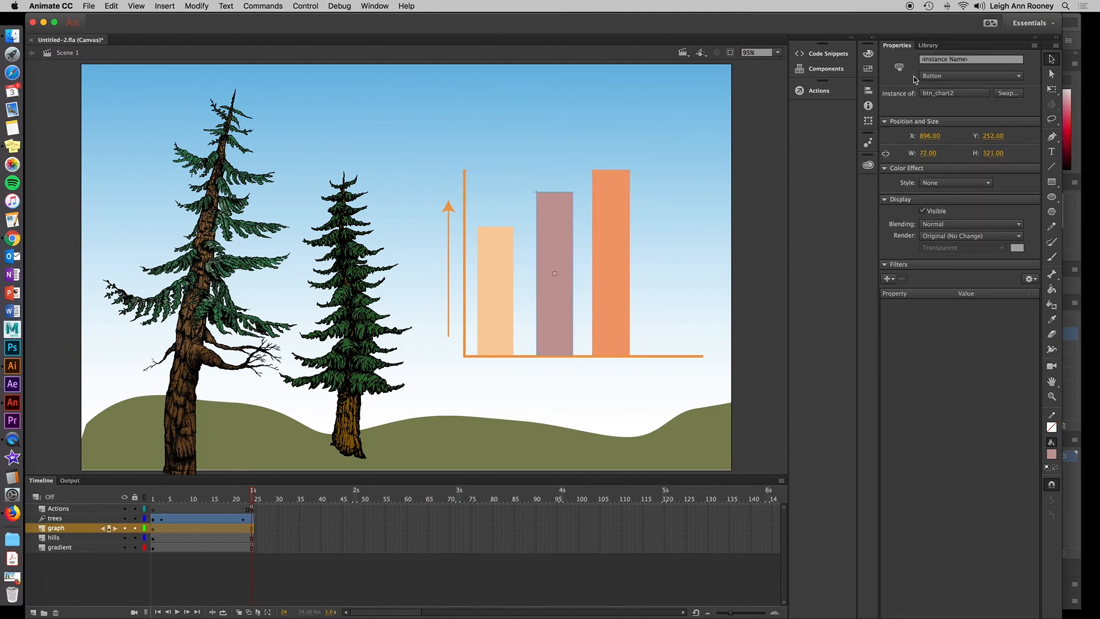
# Give the middle bar's button instance the name chart2_btn.
pyautogui.click(955, 59)
pyautogui.write('vhart2_btn')
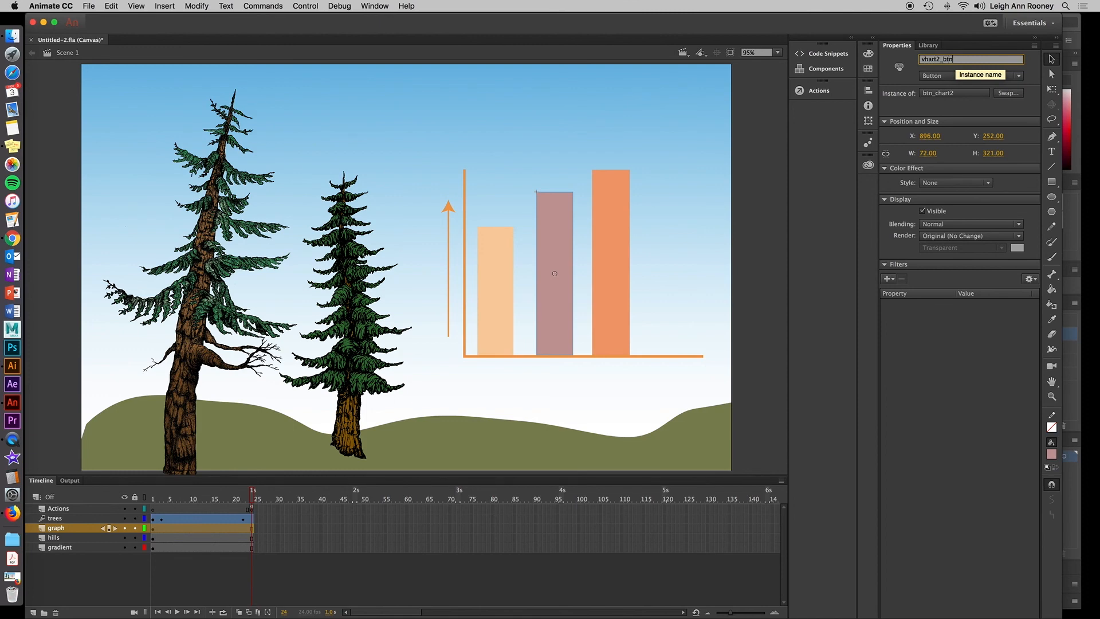
pyautogui.click(923, 59)
pyautogui.press('BackSpace')
pyautogui.write('c')
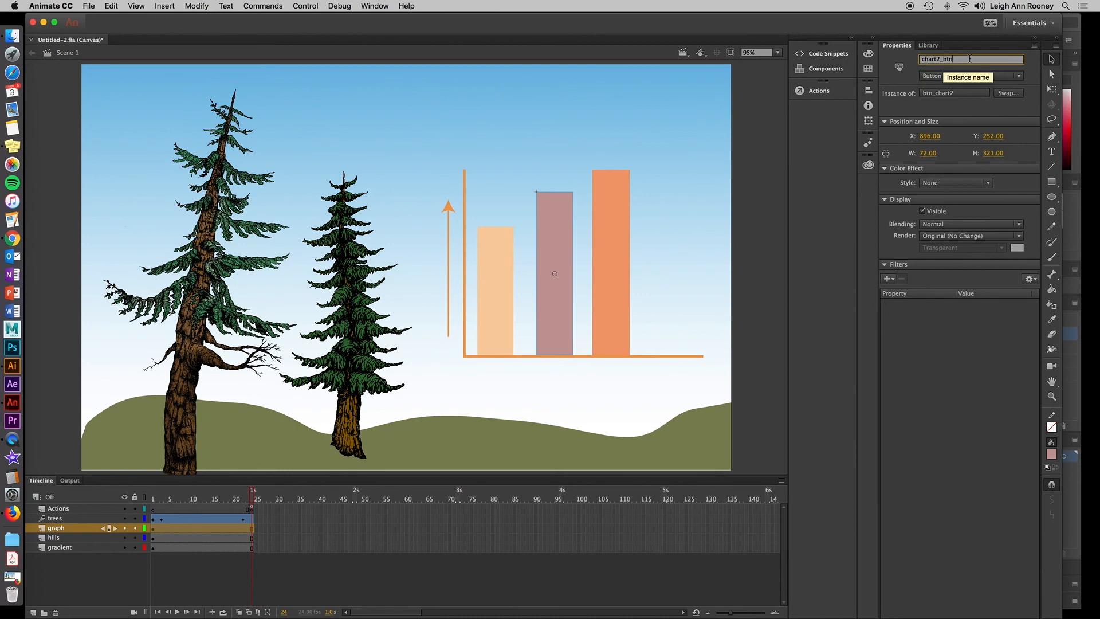
# Open the btn_chart2 button symbol from the library for editing.
pyautogui.click(928, 46)
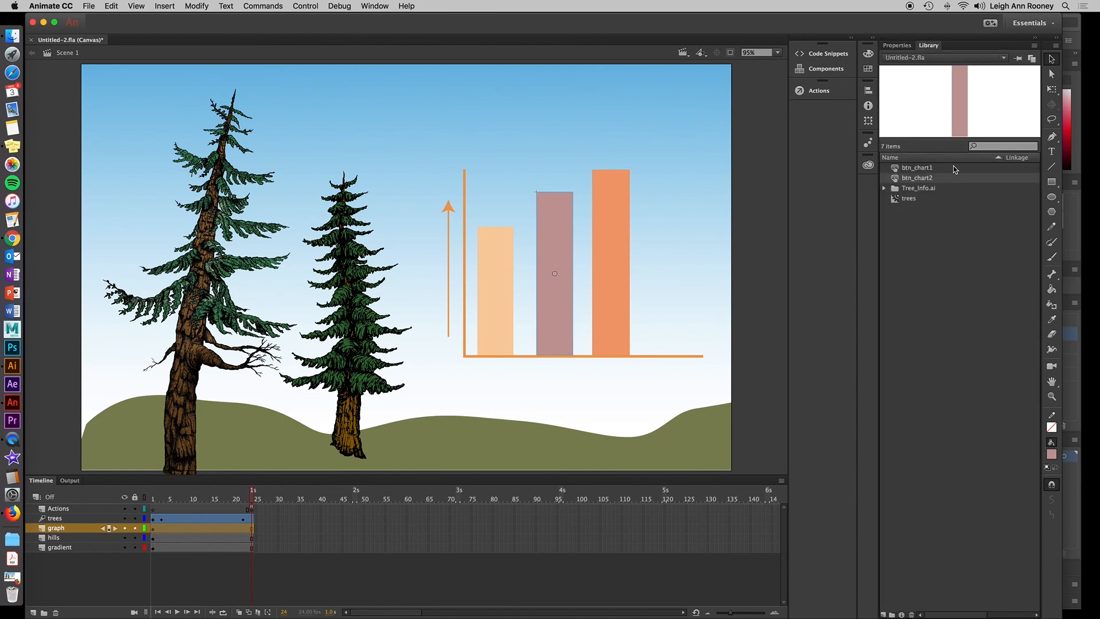
pyautogui.click(897, 181)
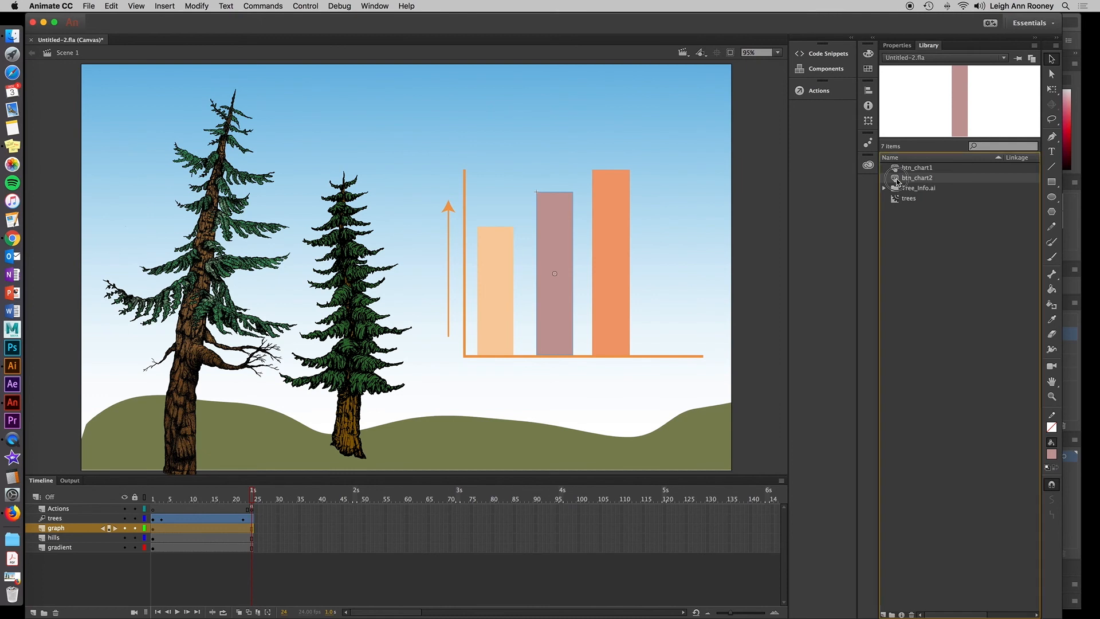
pyautogui.doubleClick(897, 181)
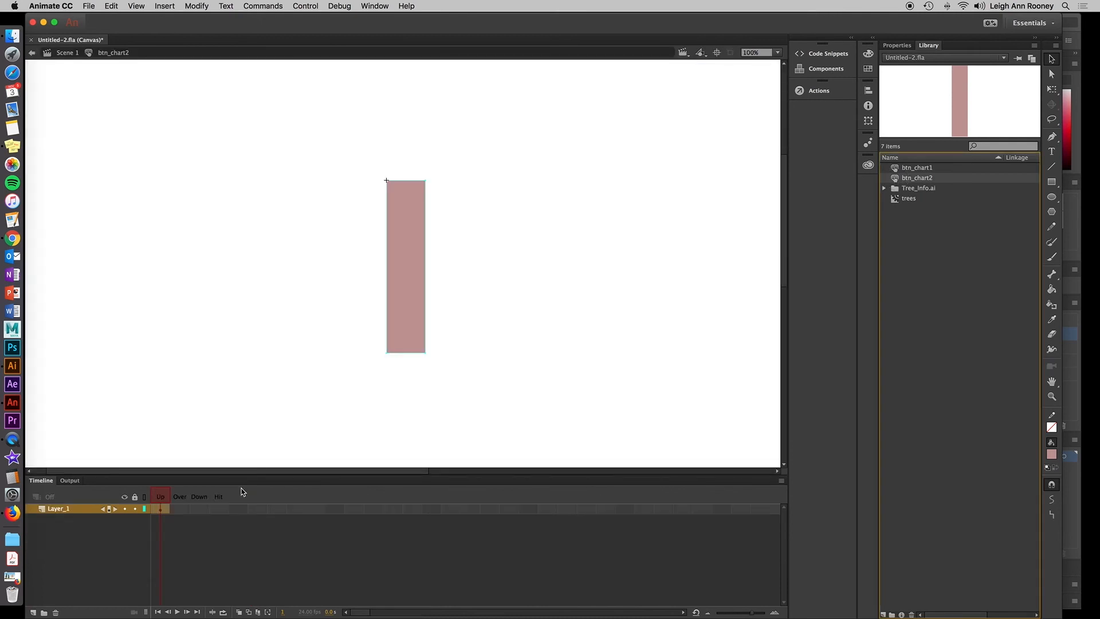
# Insert a keyframe in the button's Over state and recolor the bar bright green there.
pyautogui.click(184, 509)
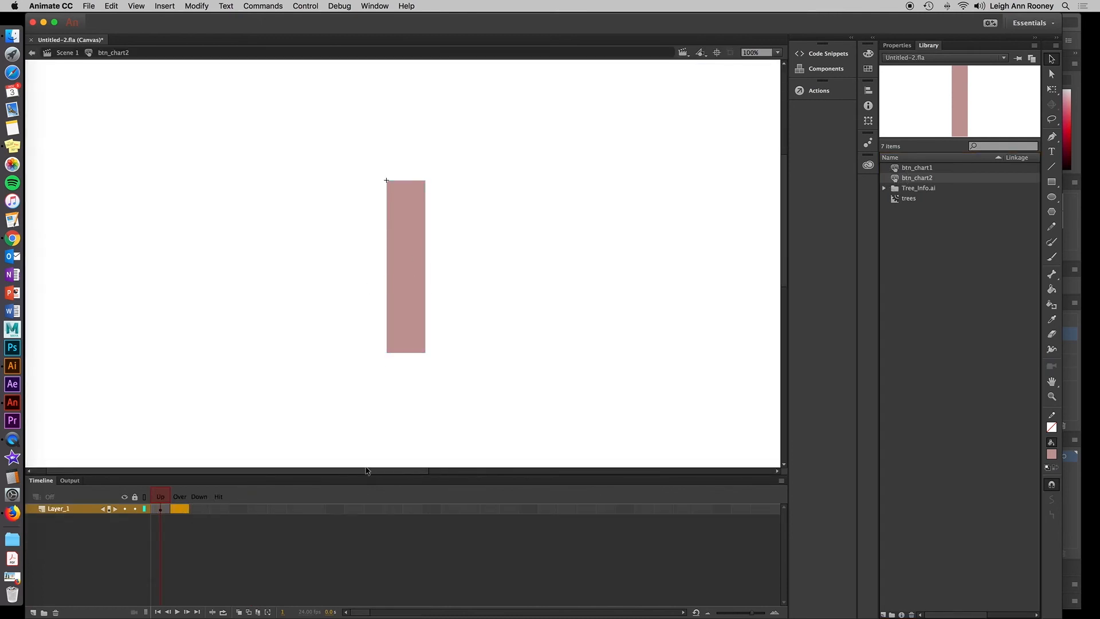
pyautogui.rightClick(178, 509)
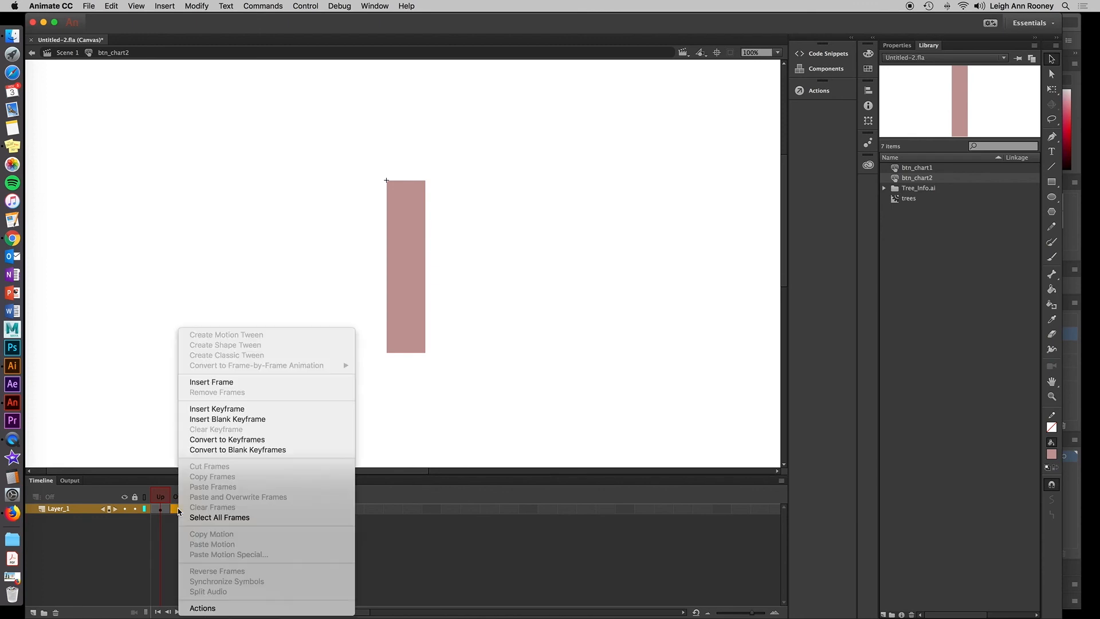
pyautogui.click(222, 408)
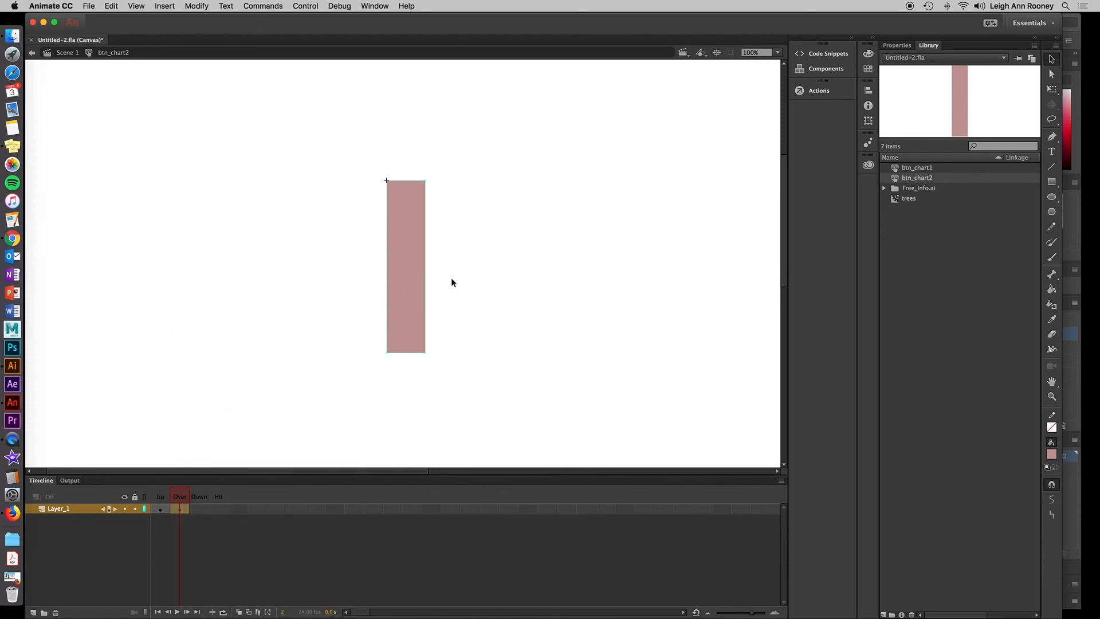
pyautogui.click(868, 69)
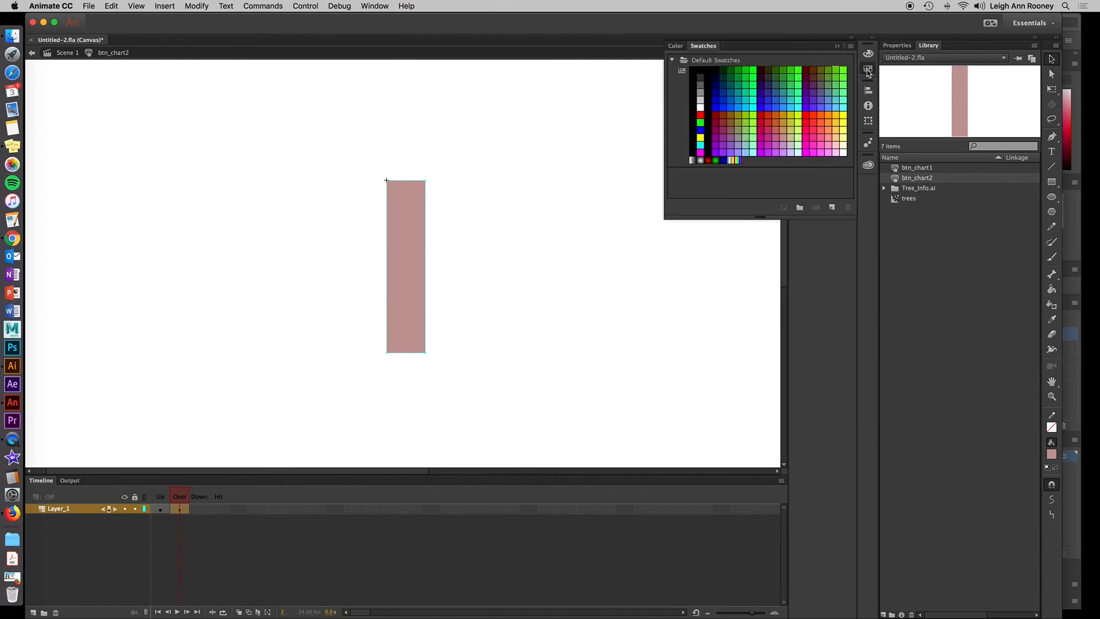
pyautogui.click(843, 86)
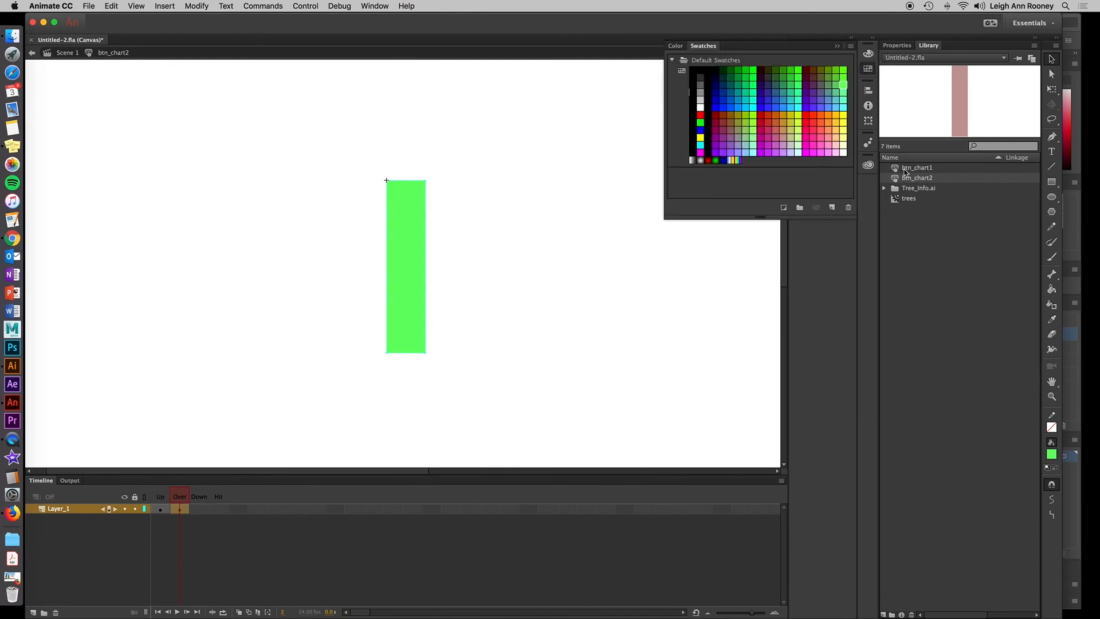
# Add dark green Regular dynamic text reading "Trees contain ..." at the top of the Over-state bar.
pyautogui.click(1050, 152)
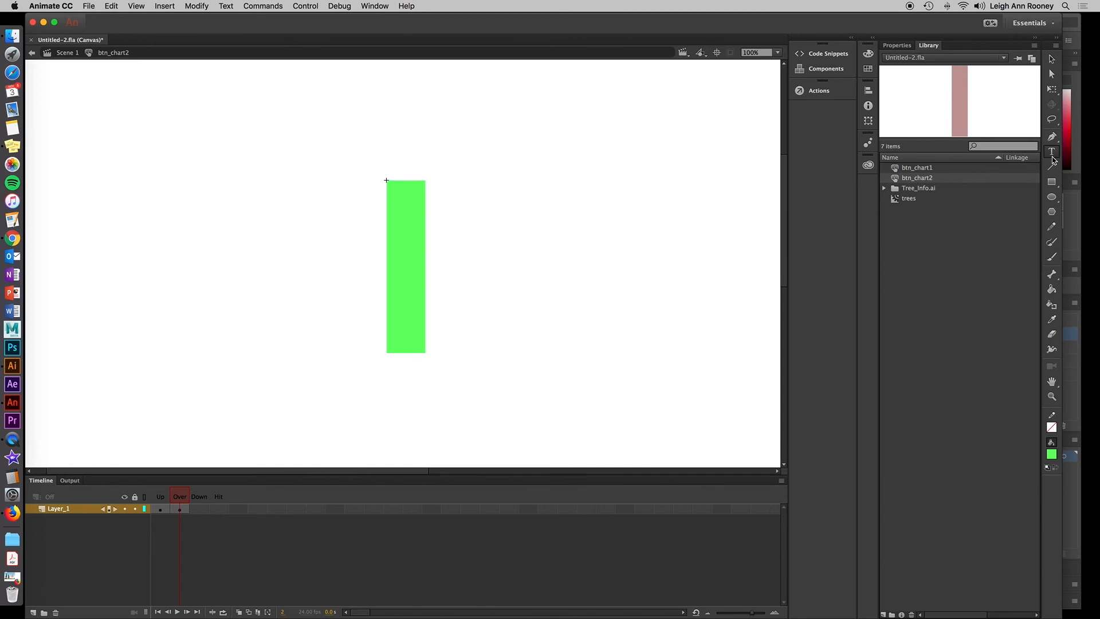
pyautogui.click(899, 46)
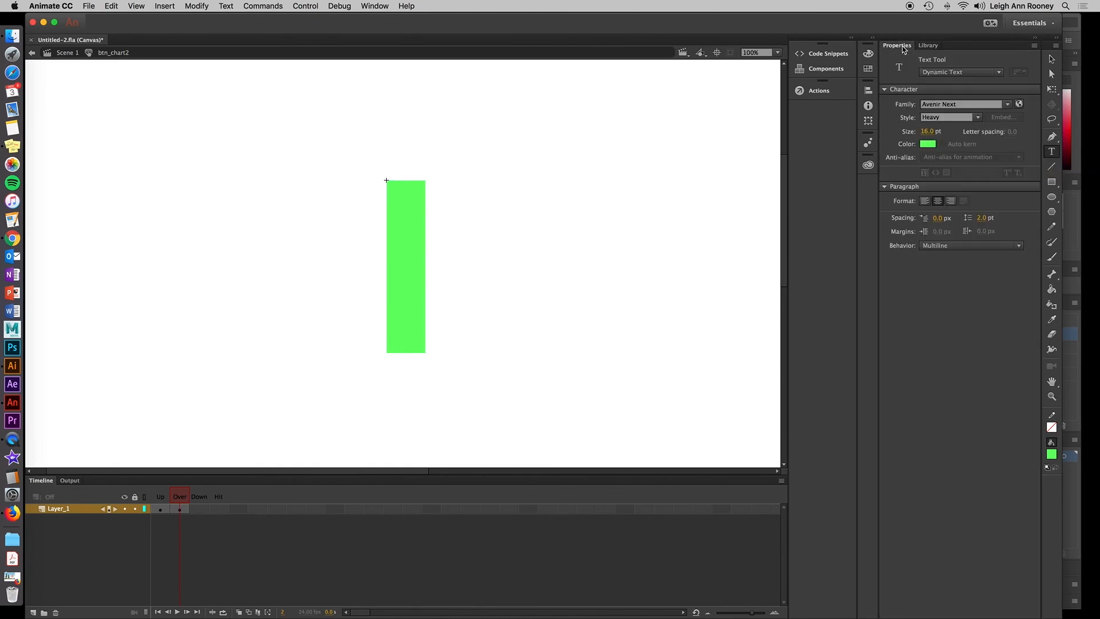
pyautogui.click(928, 144)
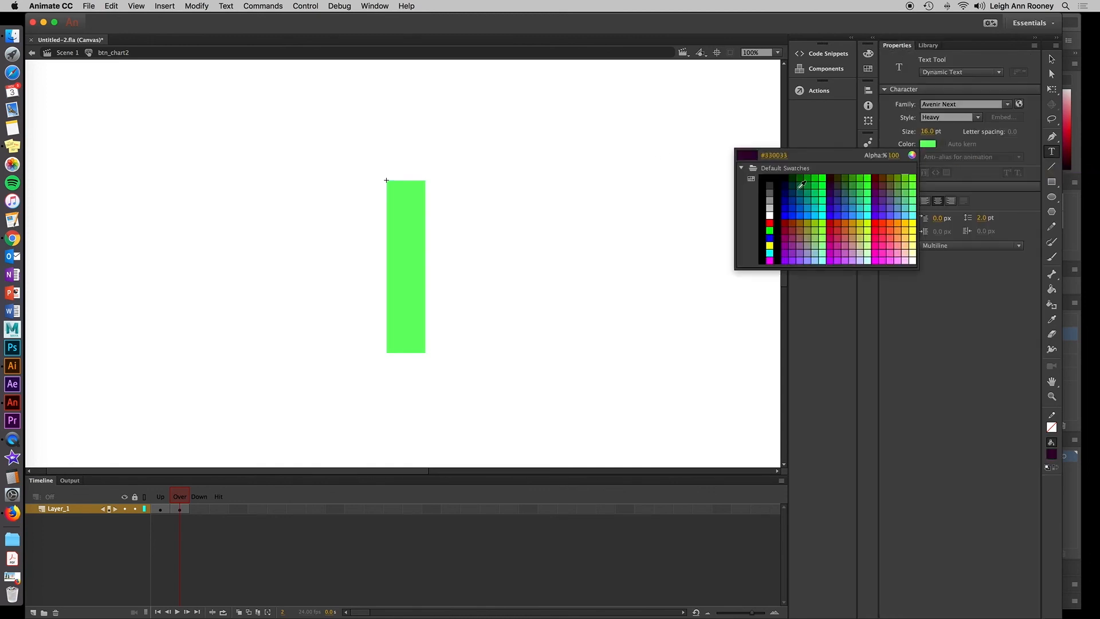
pyautogui.click(790, 181)
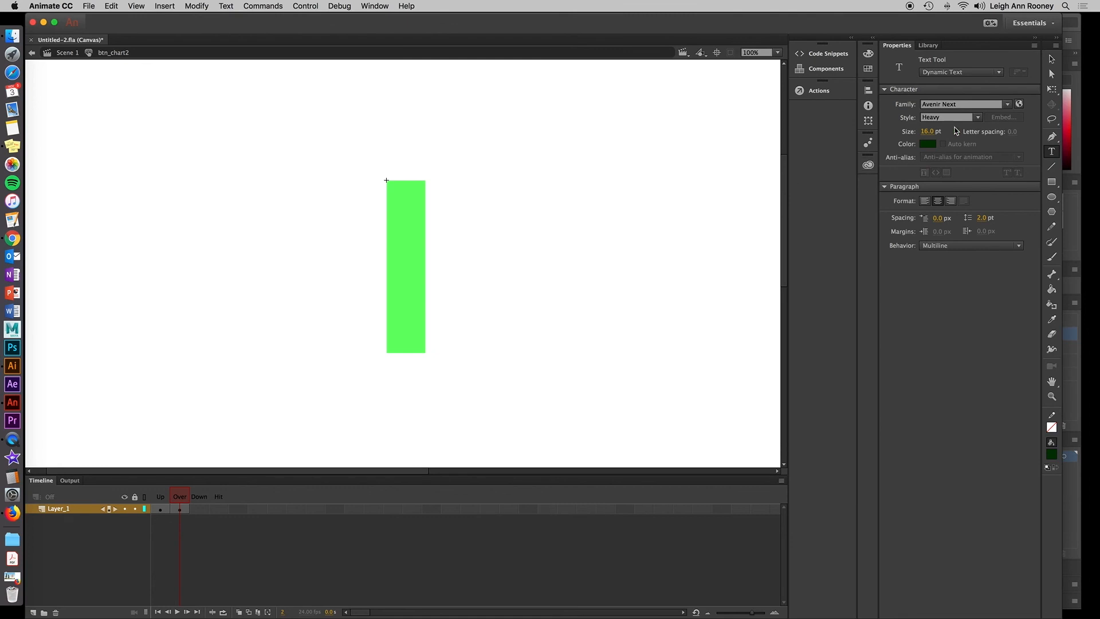
pyautogui.click(976, 119)
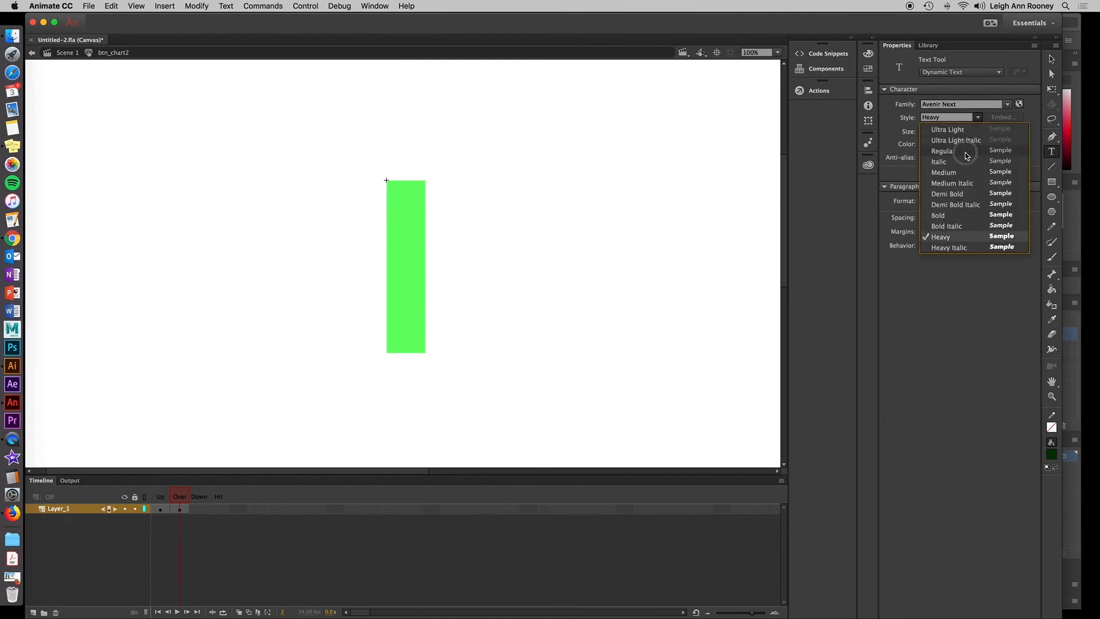
pyautogui.click(967, 153)
pyautogui.moveTo(390, 187); pyautogui.dragTo(446, 201)
pyautogui.write('Treess')
pyautogui.press('BackSpace')
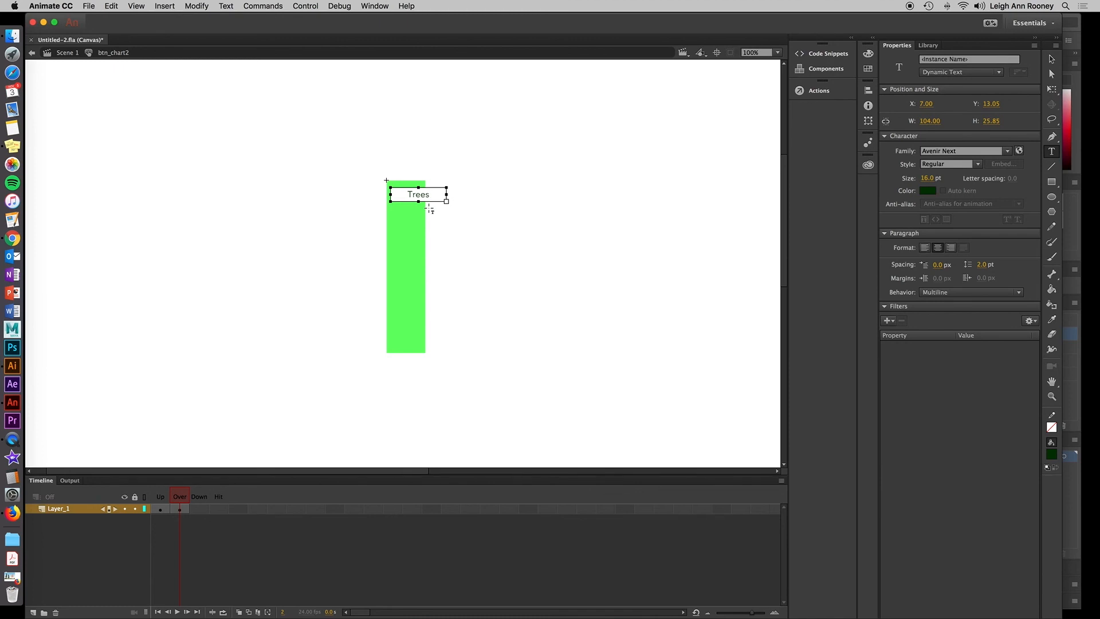
pyautogui.write('contain')
pyautogui.write('...')
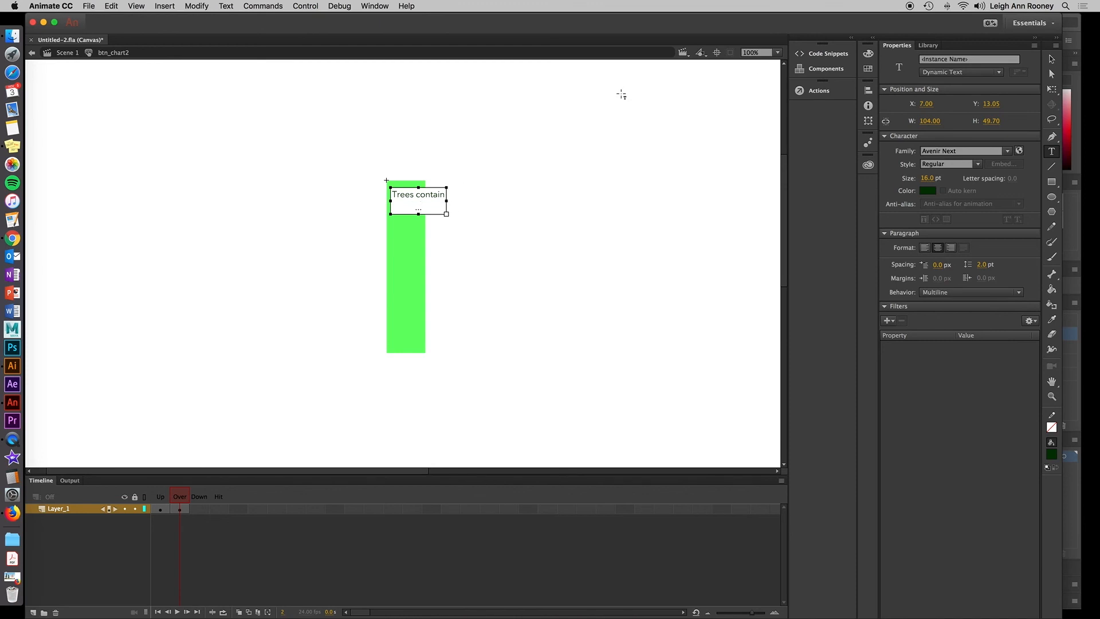
# Narrow the text box so the text wraps within the bar.
pyautogui.click(1050, 63)
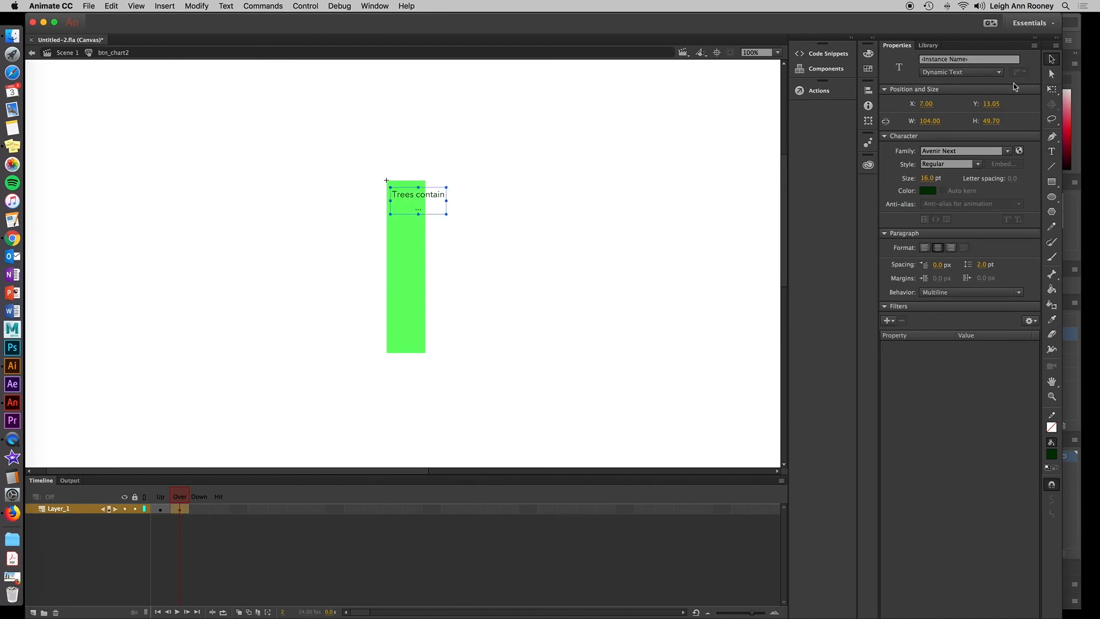
pyautogui.moveTo(448, 201); pyautogui.dragTo(408, 210)
pyautogui.click(485, 216)
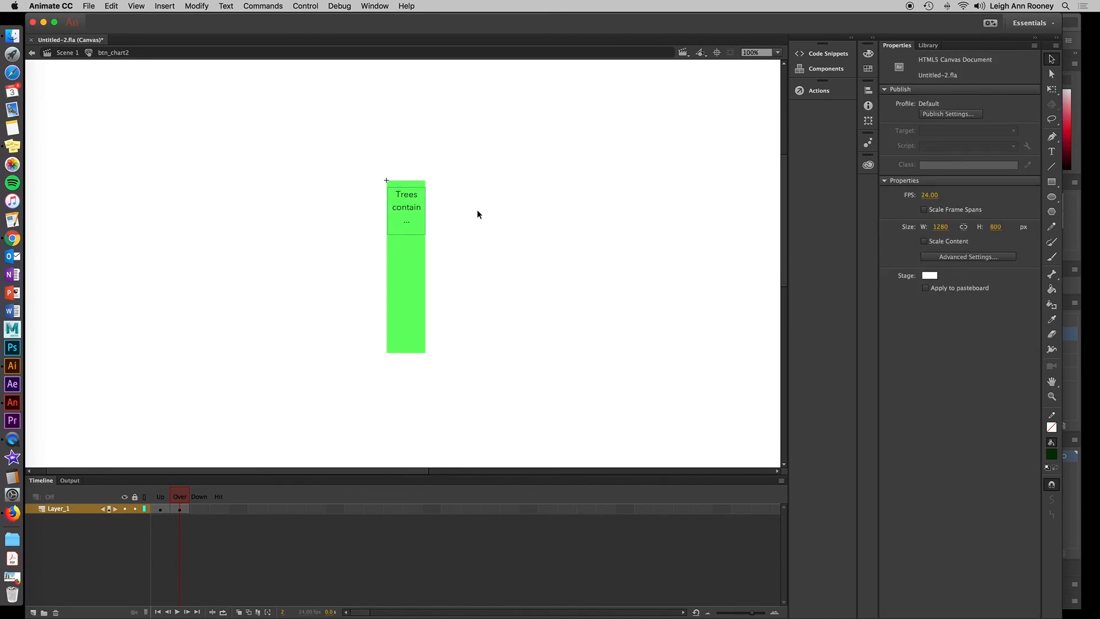
# Save, test the movie in the browser by hovering over the bars, and return to Scene 1.
pyautogui.press('super+s')
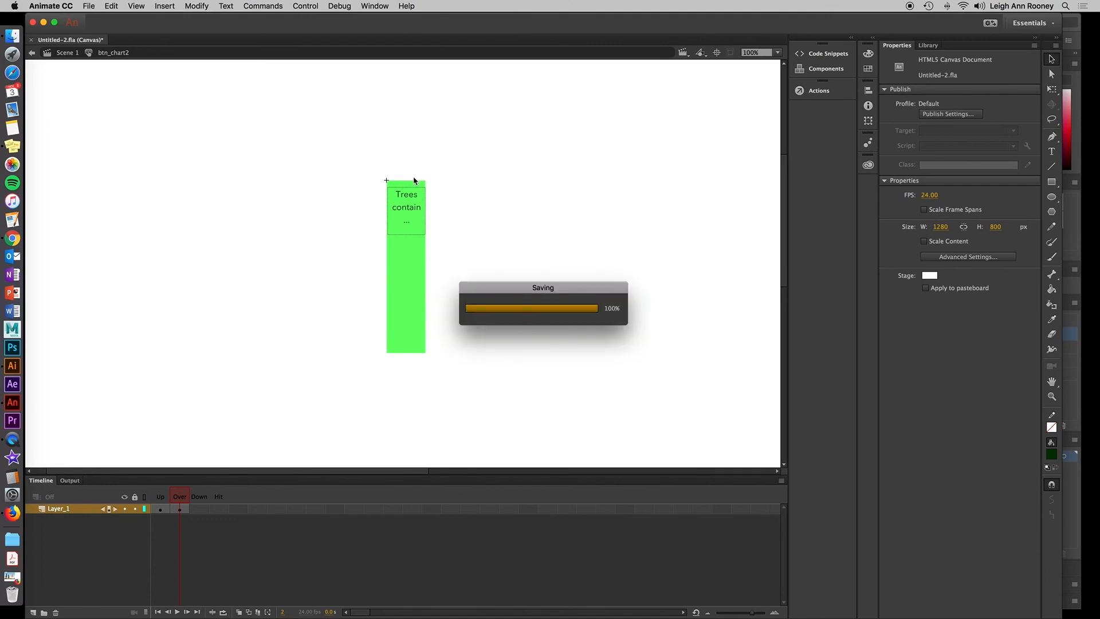
pyautogui.click(304, 5)
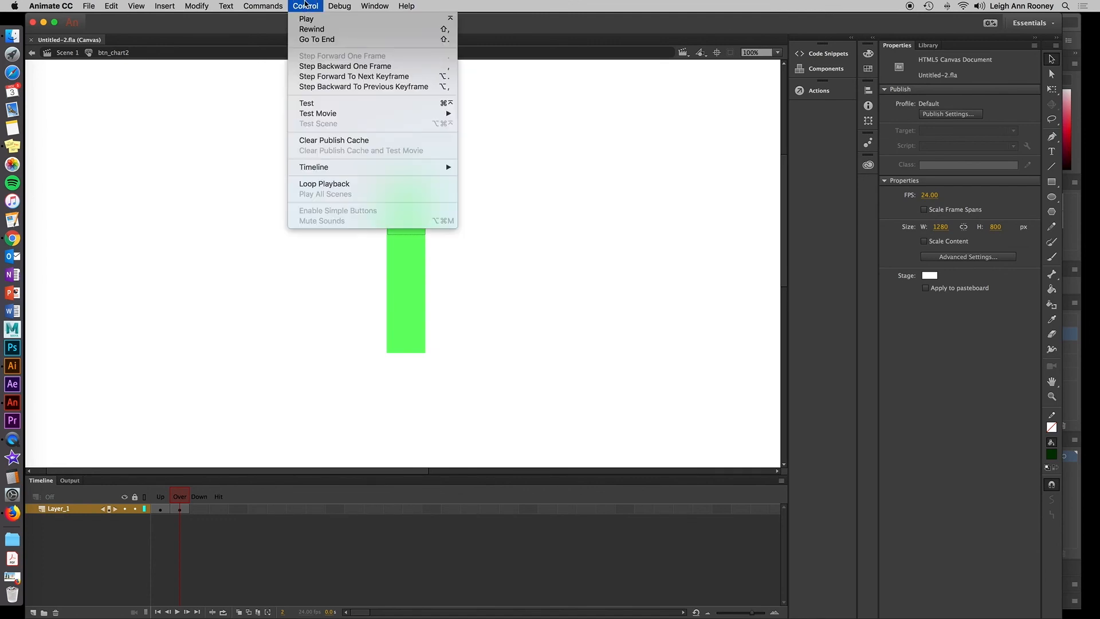
pyautogui.click(326, 108)
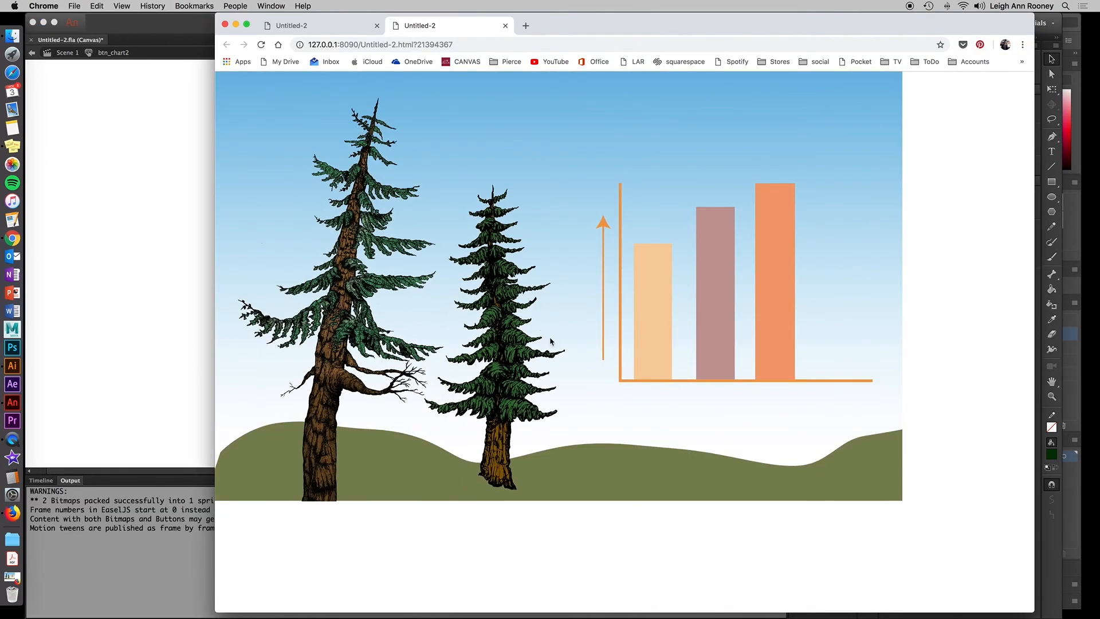
pyautogui.moveTo(662, 352)
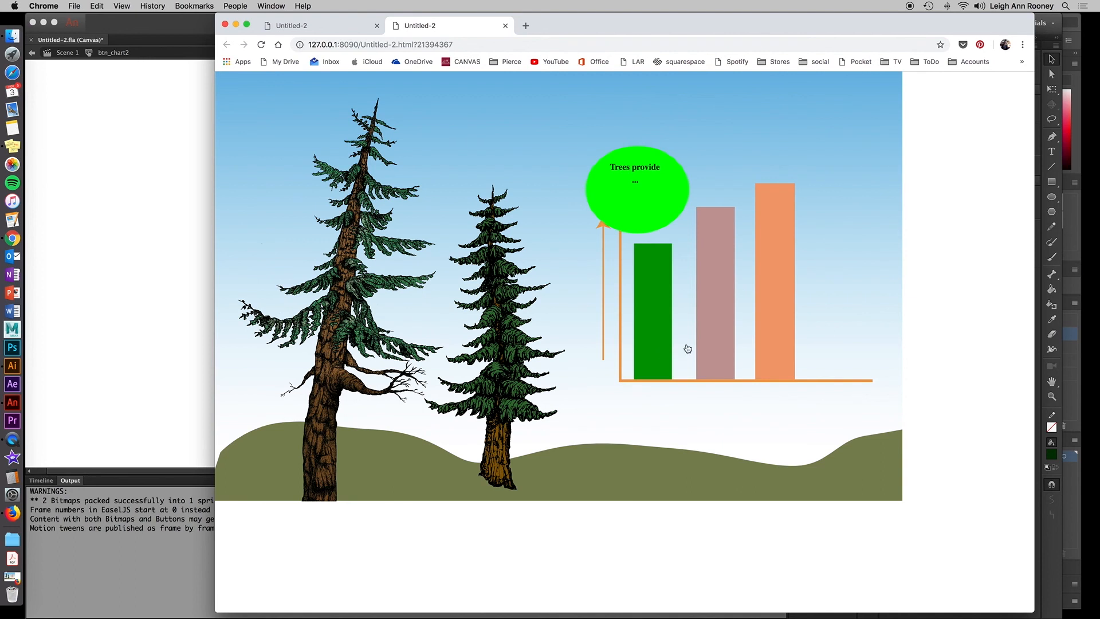
pyautogui.moveTo(712, 344)
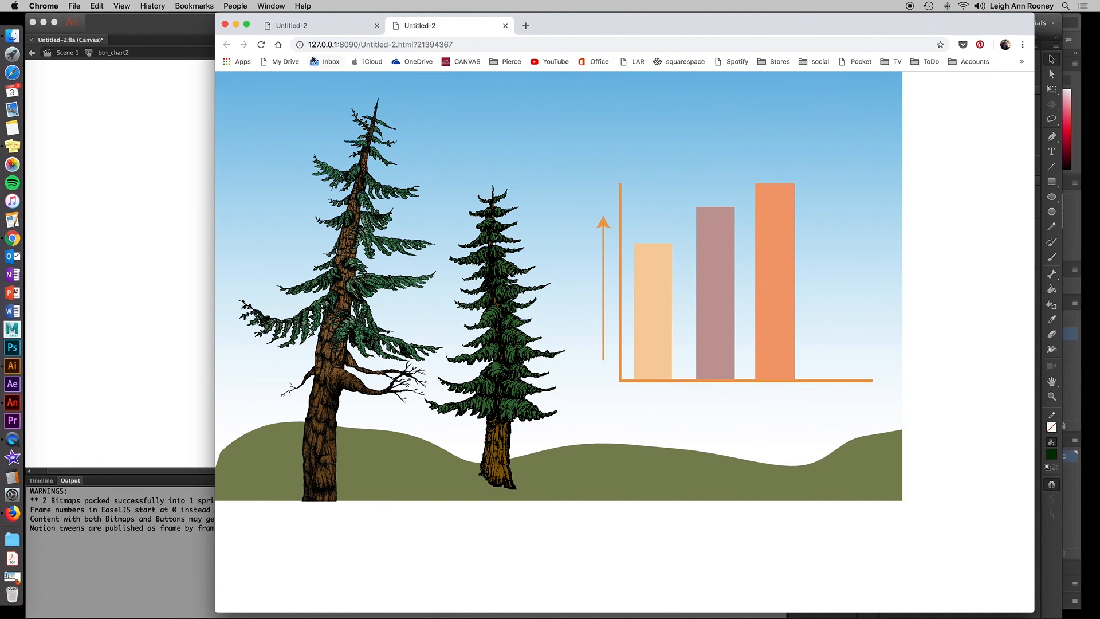
pyautogui.click(169, 21)
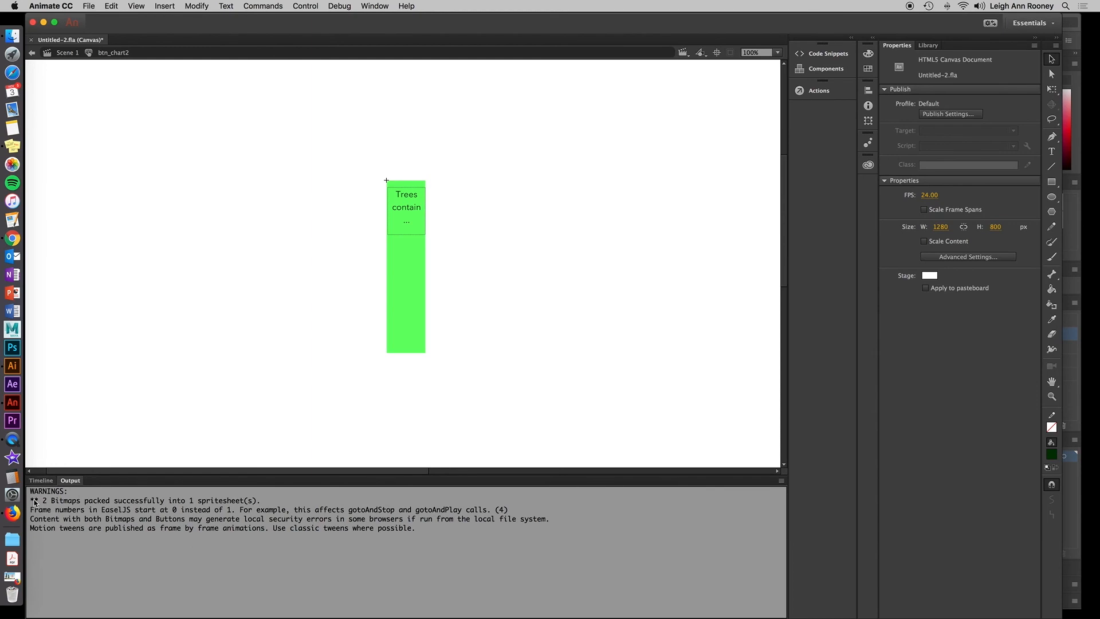
pyautogui.click(41, 480)
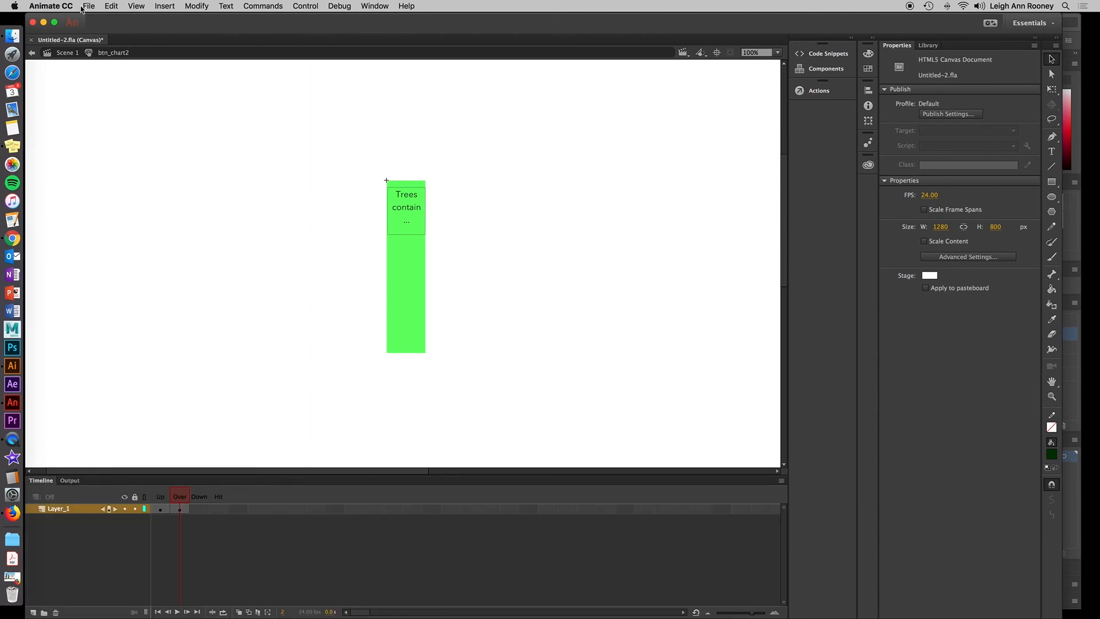
pyautogui.click(67, 52)
# Turn off Loop Timeline in the Publish Settings.
pyautogui.click(89, 6)
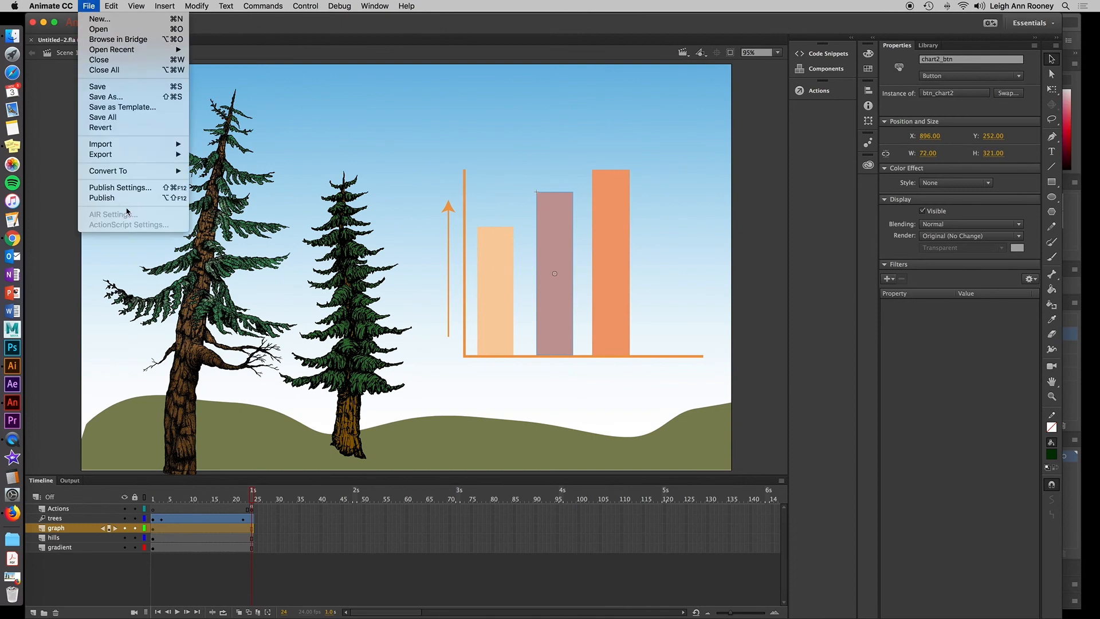
pyautogui.click(142, 189)
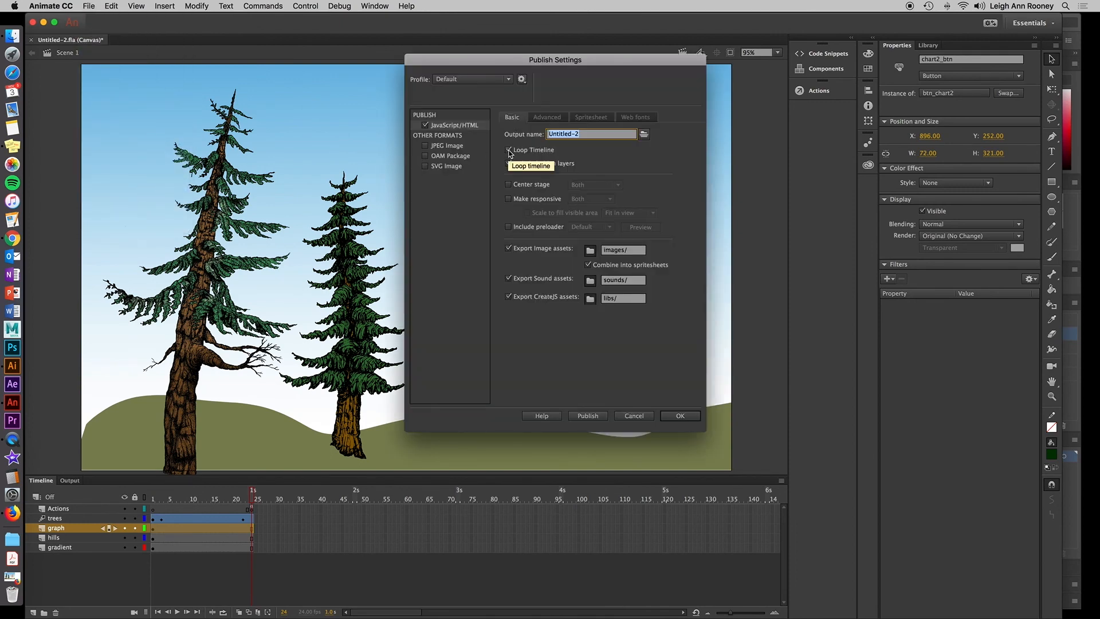
pyautogui.click(508, 150)
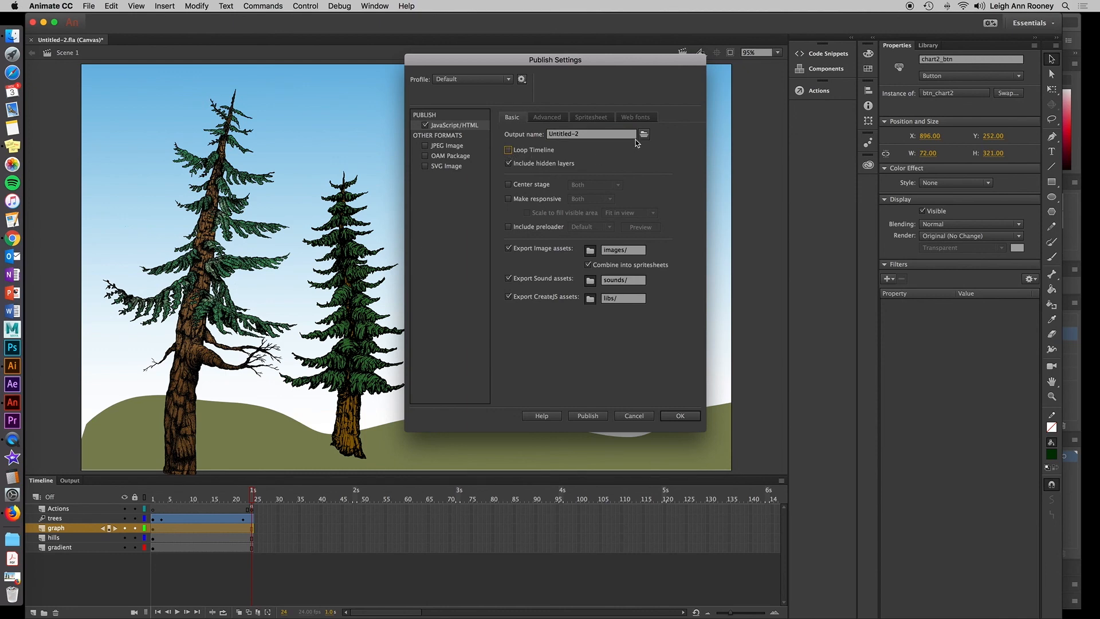